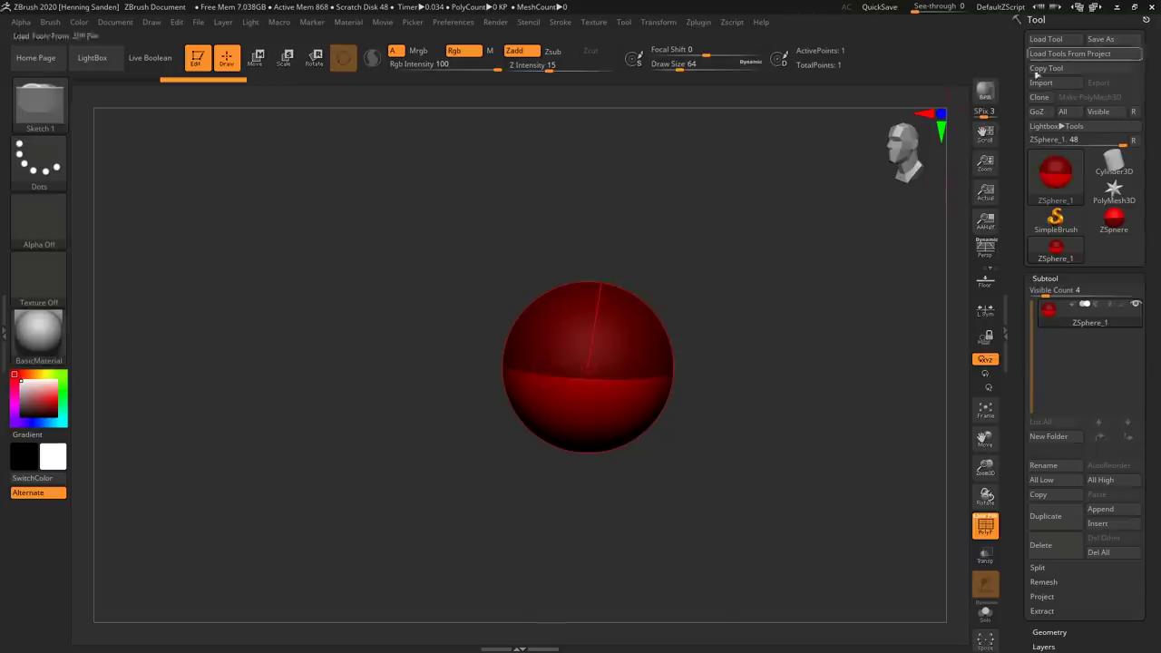
pyautogui.click(1056, 172)
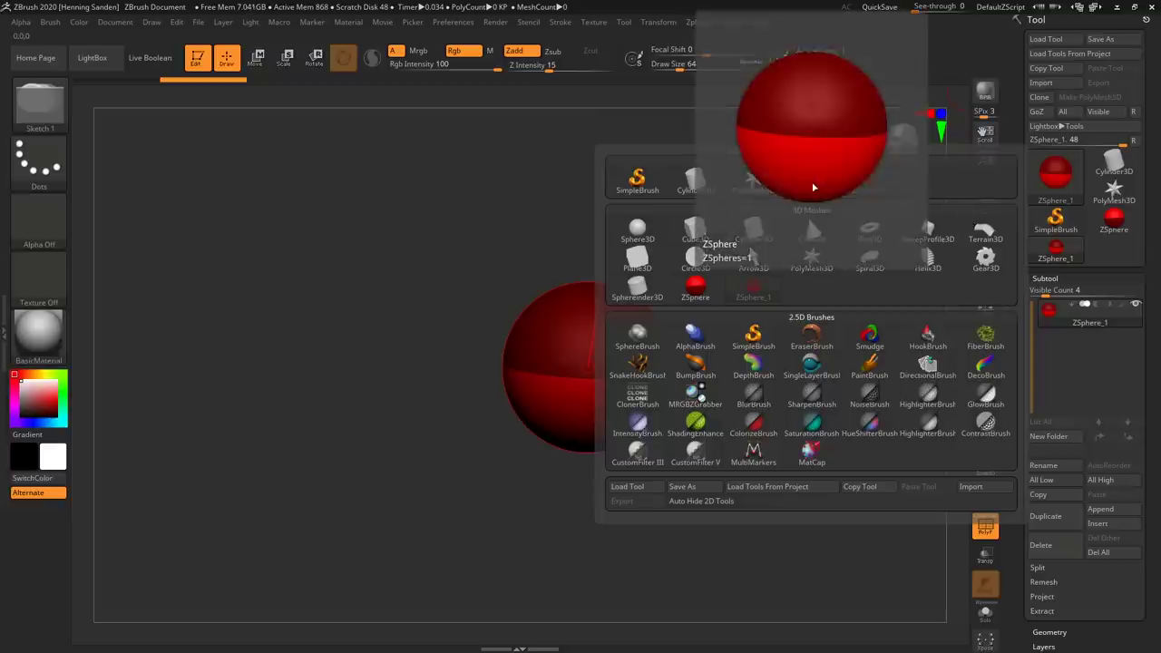
pyautogui.click(818, 184)
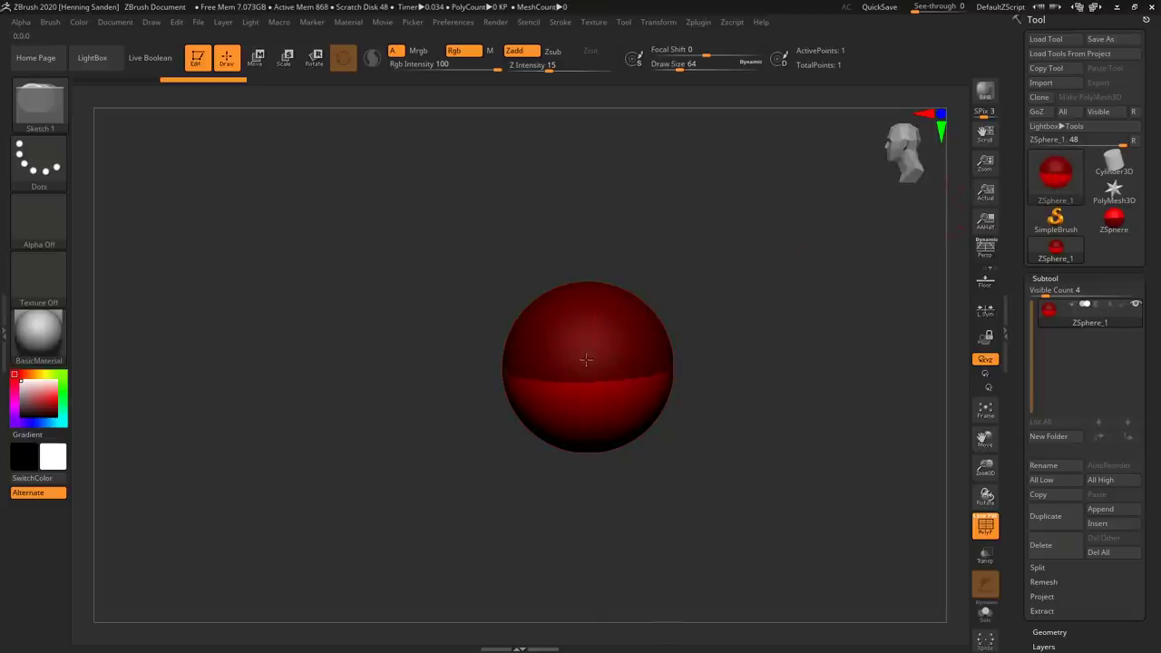
pyautogui.moveTo(613, 339)
pyautogui.mouseDown(button='right')
pyautogui.moveTo(545, 374)
pyautogui.moveTo(591, 338)
pyautogui.mouseUp(button='right')
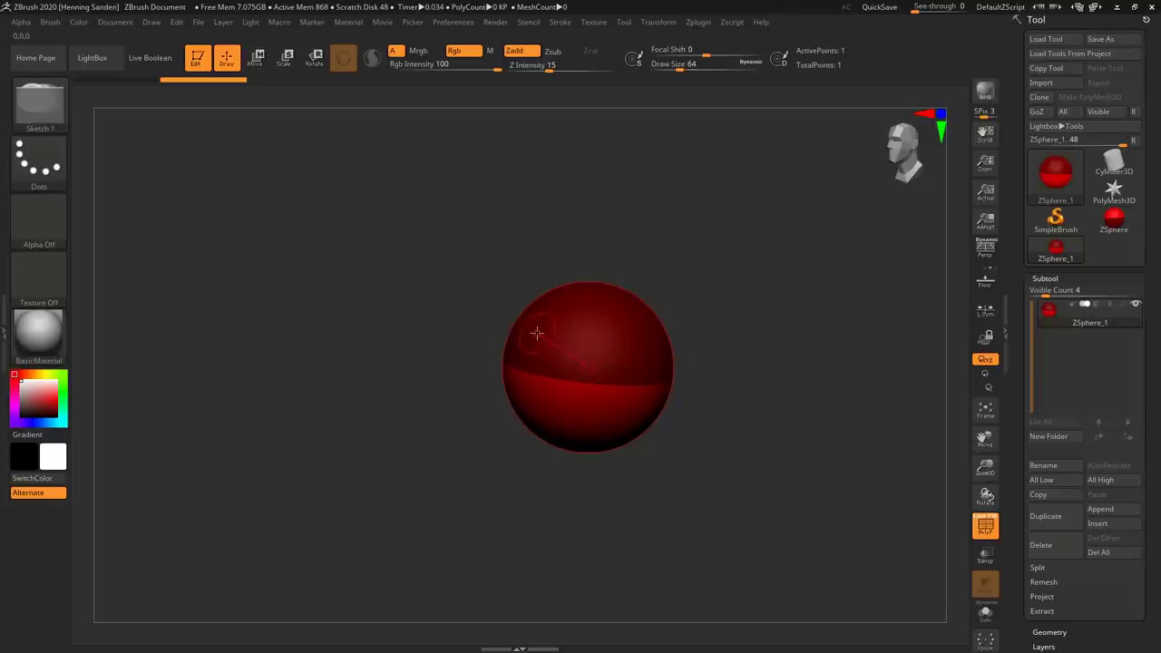
pyautogui.moveTo(536, 361); pyautogui.dragTo(579, 352, button='right')
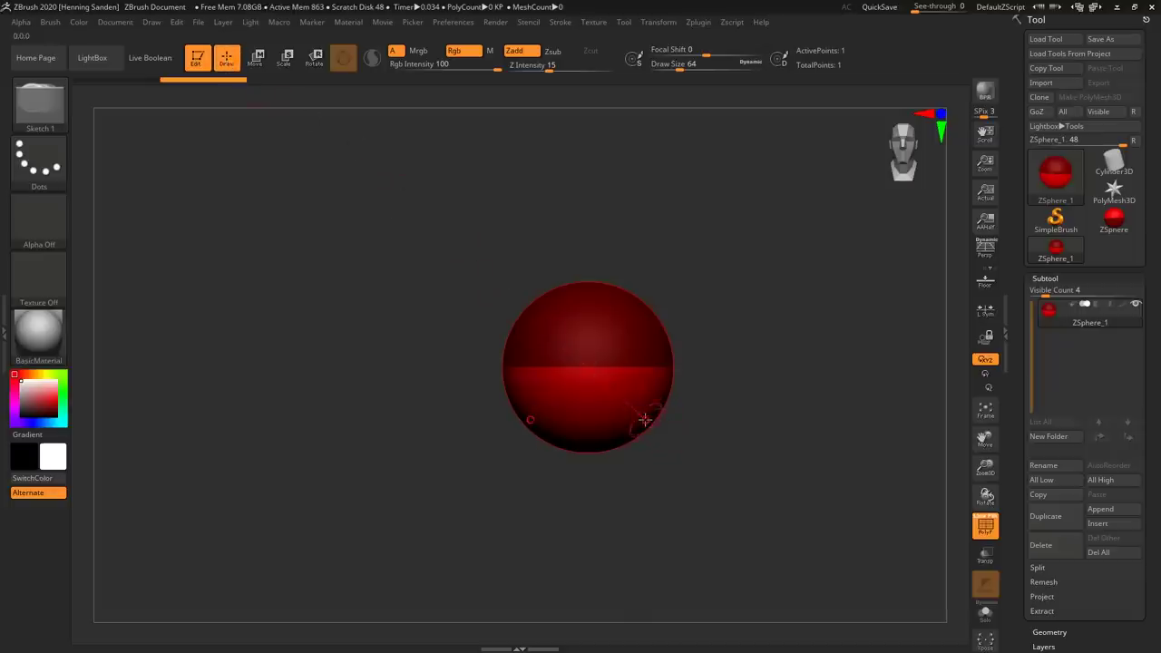
# Add a mirrored pair of ZSpheres on the lower half of the root sphere and pull them down and outward as hips
pyautogui.moveTo(640, 425)
pyautogui.mouseDown()
pyautogui.moveTo(668, 386)
pyautogui.moveTo(674, 423)
pyautogui.moveTo(649, 406)
pyautogui.moveTo(677, 393)
pyautogui.moveTo(615, 389)
pyautogui.moveTo(628, 396)
pyautogui.mouseUp()
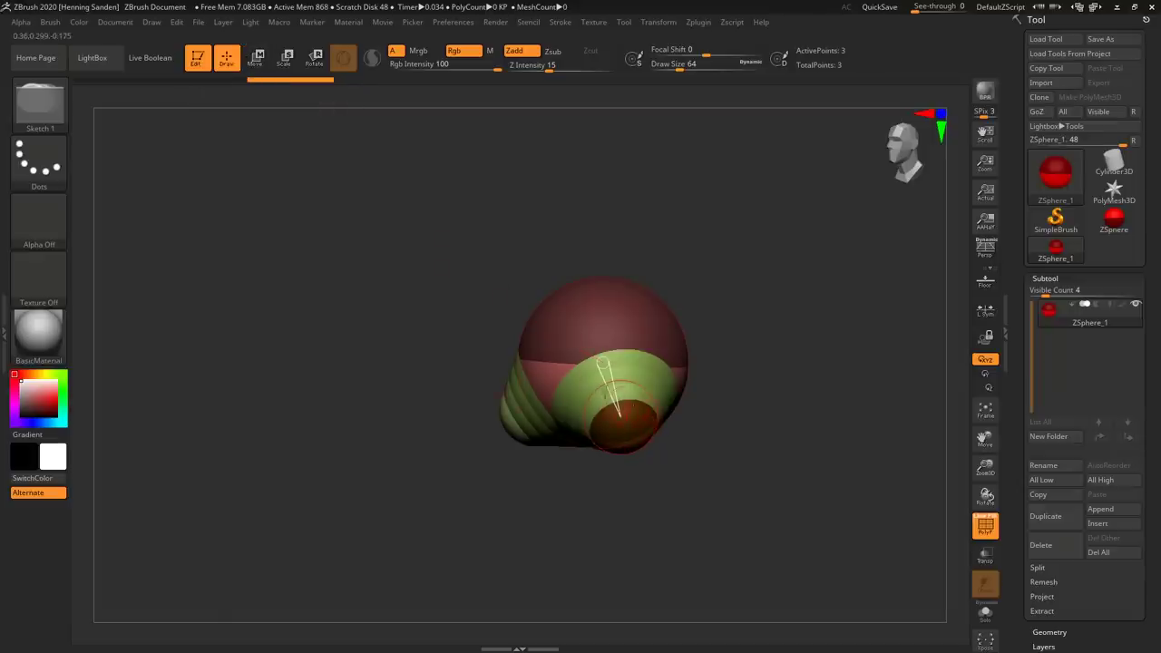
pyautogui.click(257, 57)
pyautogui.moveTo(626, 420); pyautogui.dragTo(721, 516)
pyautogui.keyDown('shift'); pyautogui.moveTo(719, 383); pyautogui.dragTo(643, 311); pyautogui.keyUp('shift')
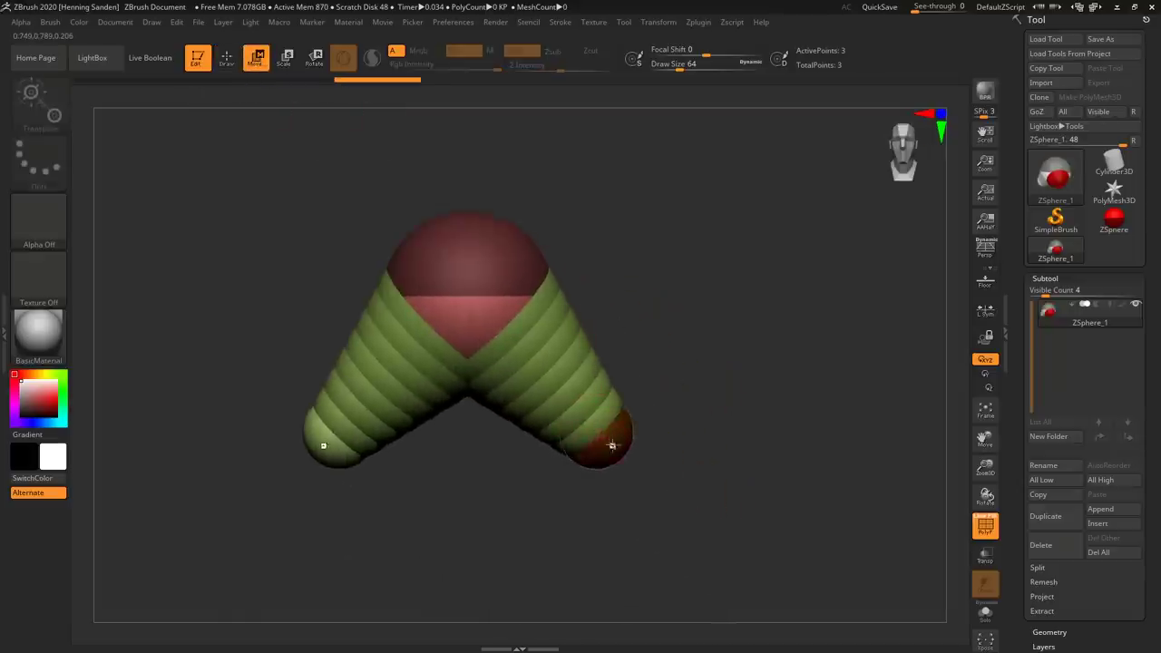
pyautogui.moveTo(612, 445); pyautogui.dragTo(599, 410)
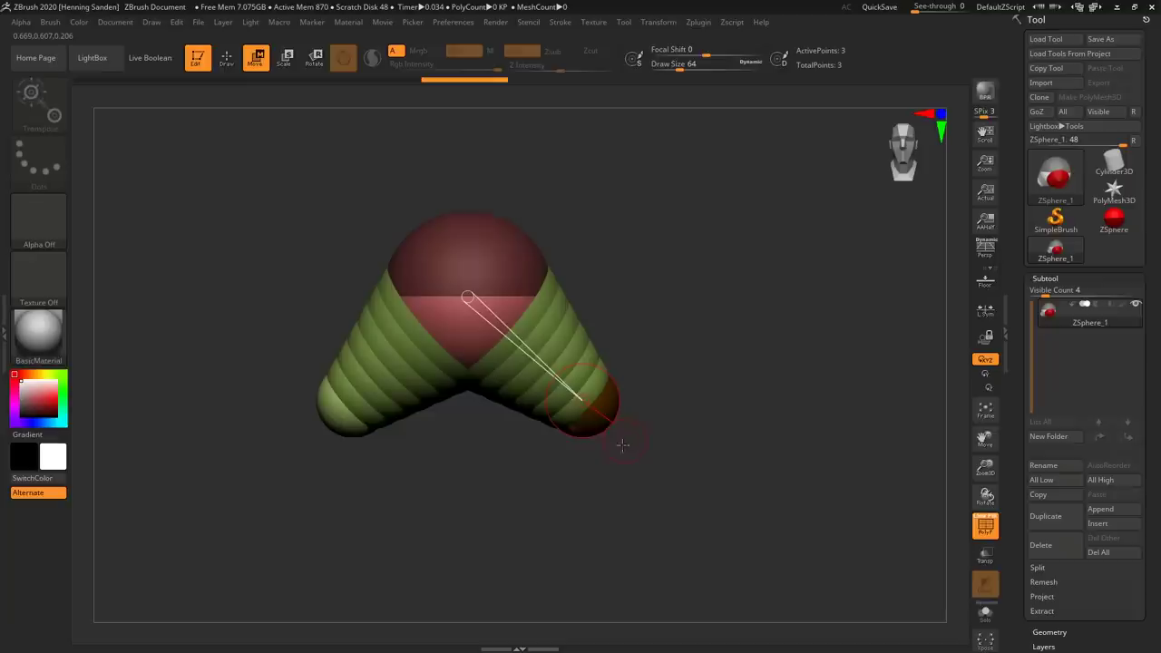
# Add mirrored ZSpheres at the hip ends and move them straight down to form the upper legs
pyautogui.click(227, 57)
pyautogui.moveTo(655, 419); pyautogui.dragTo(580, 368)
pyautogui.moveTo(597, 410); pyautogui.dragTo(631, 390)
pyautogui.keyDown('shift'); pyautogui.moveTo(631, 390); pyautogui.dragTo(606, 436, button='right'); pyautogui.keyUp('shift')
pyautogui.press('w')
pyautogui.moveTo(605, 440); pyautogui.dragTo(602, 637)
# Add mirrored ZSpheres at the knees and move them down and backward to form the lower legs
pyautogui.keyDown('alt'); pyautogui.moveTo(638, 451); pyautogui.dragTo(590, 263); pyautogui.keyUp('alt')
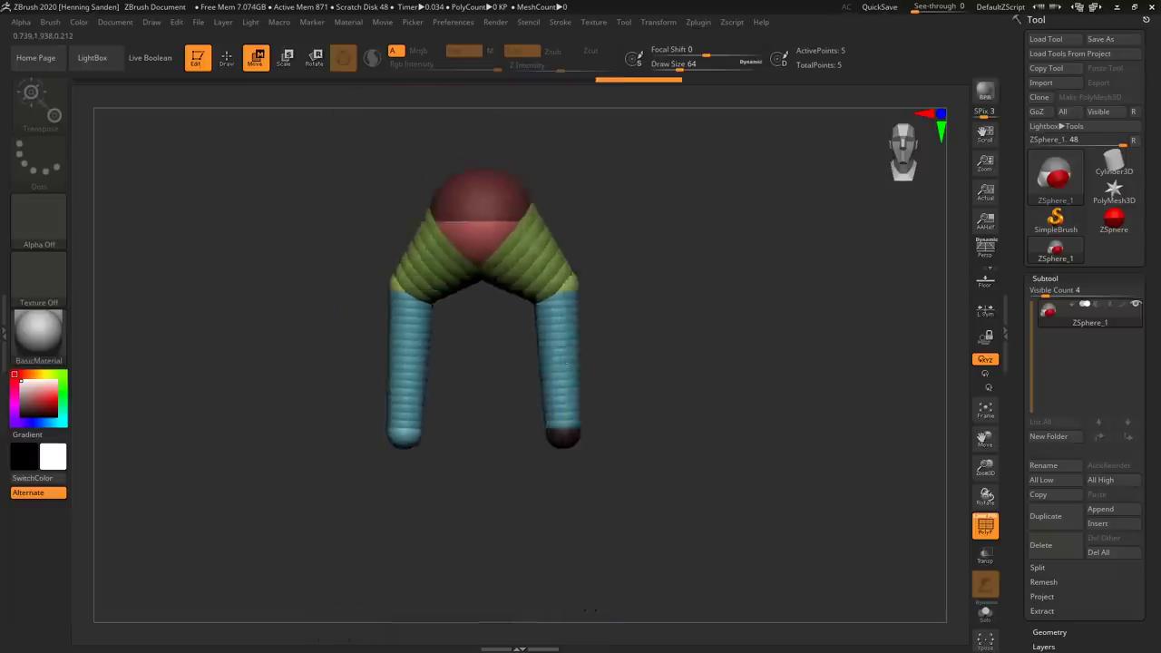
pyautogui.moveTo(622, 313); pyautogui.dragTo(676, 322)
pyautogui.moveTo(577, 435); pyautogui.dragTo(574, 414, button='right')
pyautogui.press('q')
pyautogui.moveTo(561, 436); pyautogui.dragTo(568, 436)
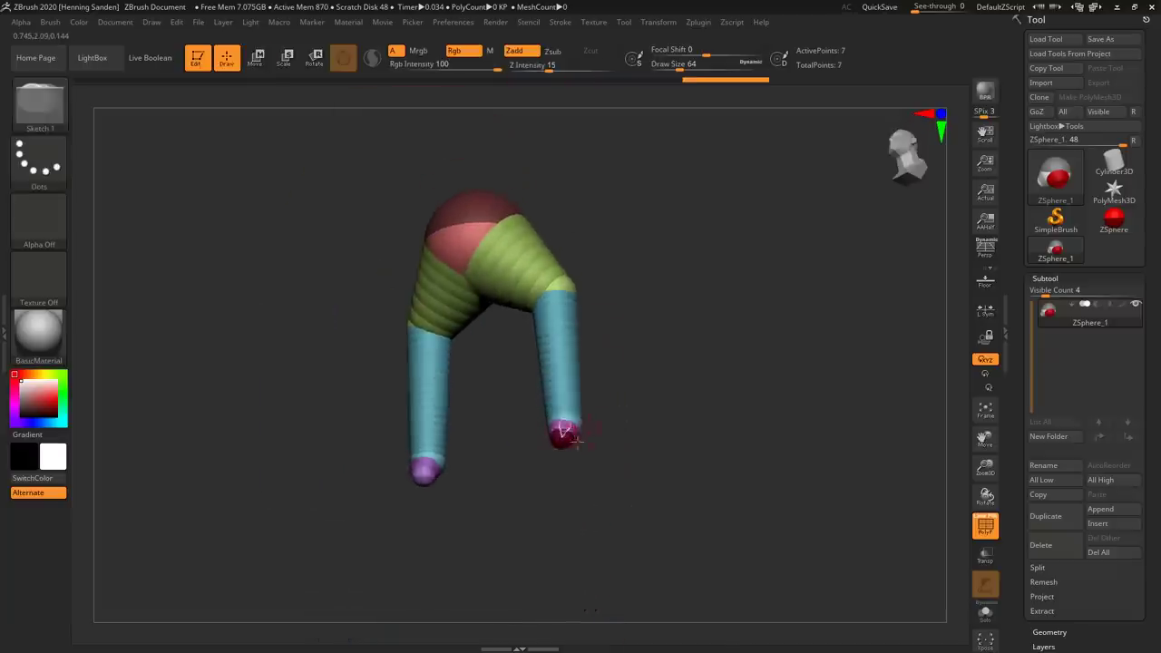
pyautogui.moveTo(568, 437); pyautogui.dragTo(563, 441, button='right')
pyautogui.press('w')
pyautogui.moveTo(562, 442); pyautogui.dragTo(643, 590)
pyautogui.moveTo(635, 384); pyautogui.dragTo(587, 436)
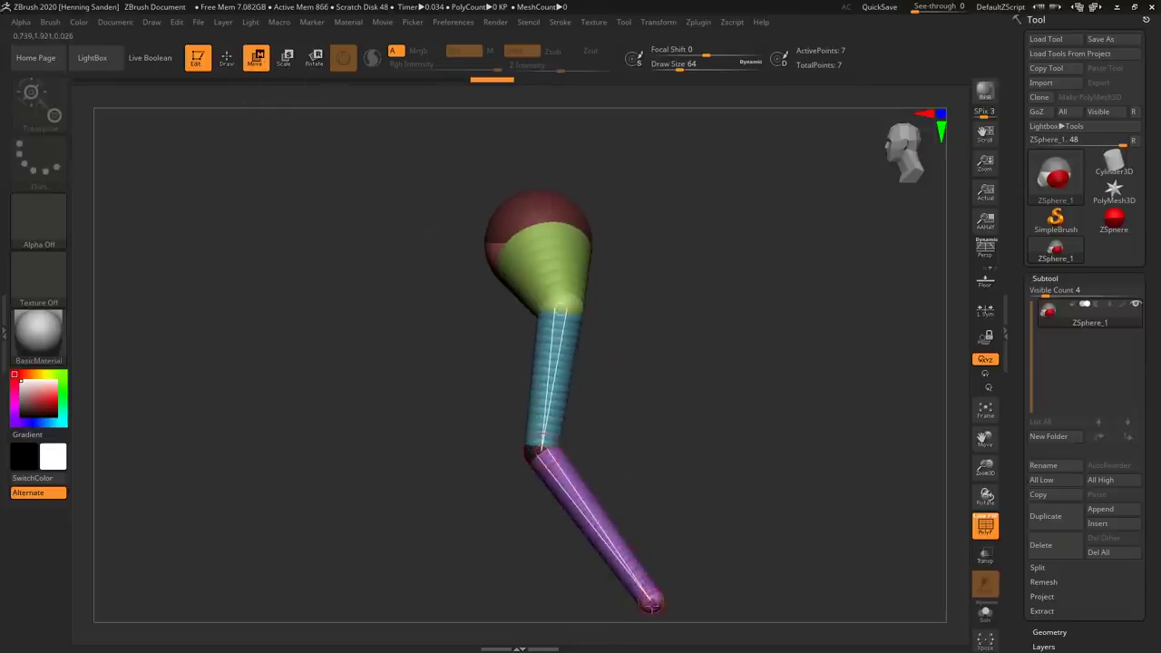
pyautogui.moveTo(649, 599); pyautogui.dragTo(600, 622)
# Add a mirrored pair of ZSpheres on the front of the lower-leg ends as the start of the feet
pyautogui.keyDown('alt'); pyautogui.moveTo(606, 454); pyautogui.dragTo(588, 364); pyautogui.keyUp('alt')
pyautogui.moveTo(590, 372)
pyautogui.keyDown('ctrl'); pyautogui.mouseDown(button='right')
pyautogui.moveTo(608, 510)
pyautogui.moveTo(585, 360)
pyautogui.mouseUp(button='right'); pyautogui.keyUp('ctrl')
pyautogui.press('q')
pyautogui.moveTo(607, 467)
pyautogui.keyDown('alt'); pyautogui.mouseDown(button='right')
pyautogui.moveTo(599, 442)
pyautogui.moveTo(607, 462)
pyautogui.mouseUp(button='right'); pyautogui.keyUp('alt')
pyautogui.moveTo(607, 463); pyautogui.dragTo(593, 451)
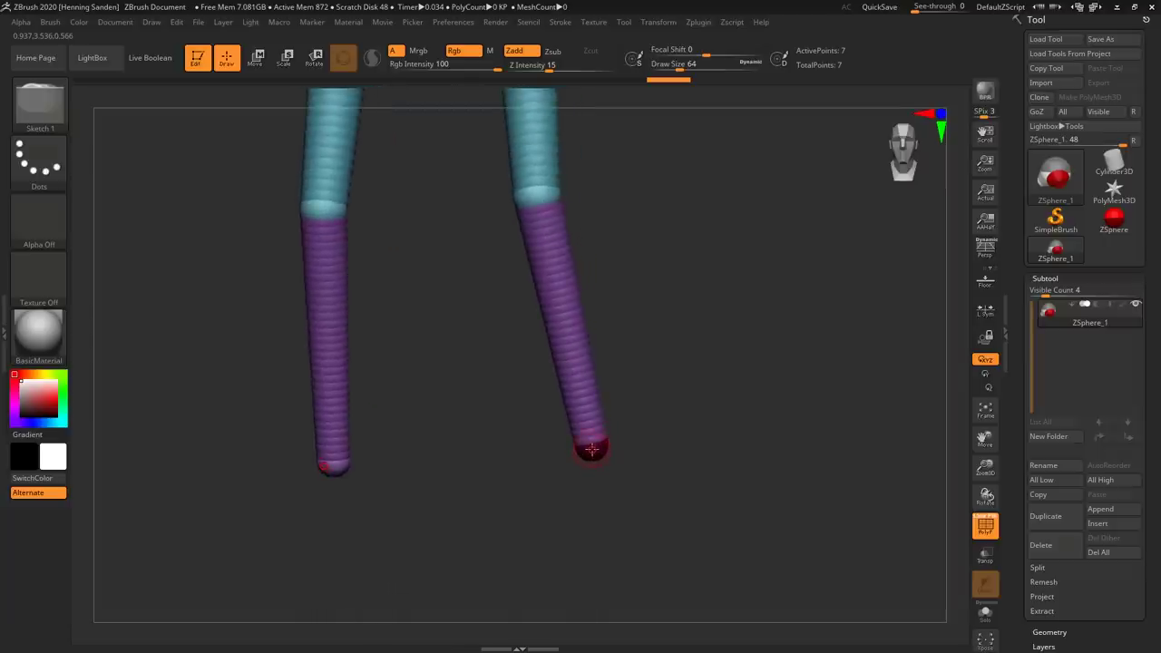
pyautogui.moveTo(619, 445)
pyautogui.mouseDown()
pyautogui.moveTo(601, 475)
pyautogui.moveTo(587, 439)
pyautogui.moveTo(596, 455)
pyautogui.mouseUp()
pyautogui.moveTo(593, 443); pyautogui.dragTo(552, 470, button='right')
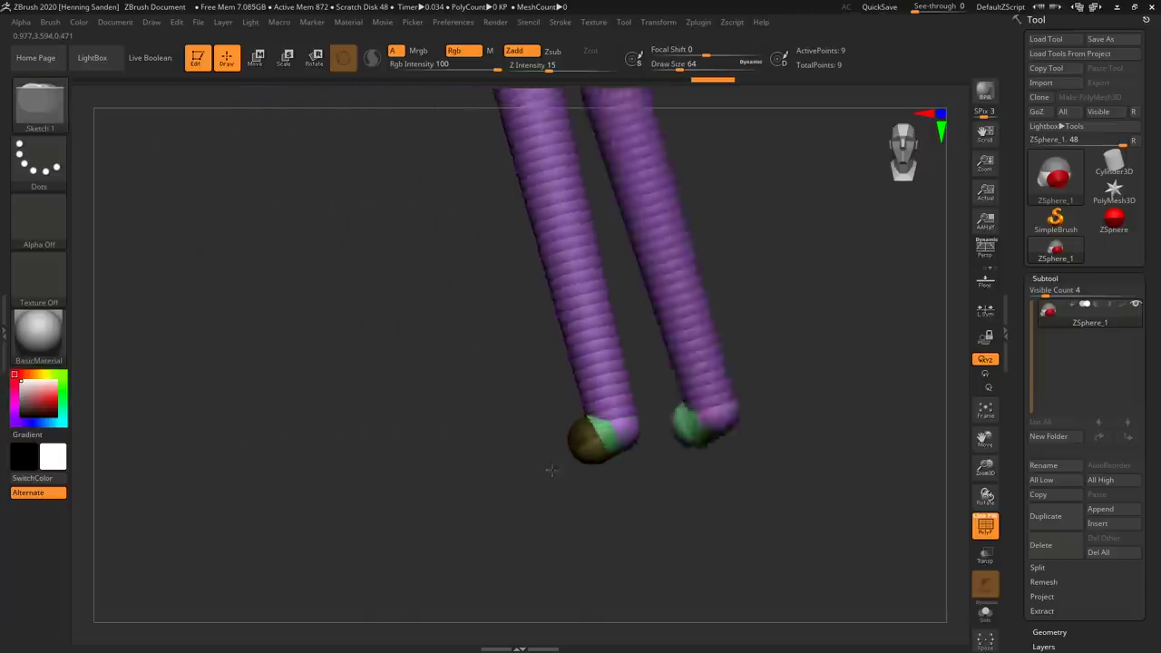
pyautogui.moveTo(550, 470)
pyautogui.mouseDown()
pyautogui.moveTo(590, 435)
pyautogui.moveTo(603, 460)
pyautogui.moveTo(549, 496)
pyautogui.mouseUp()
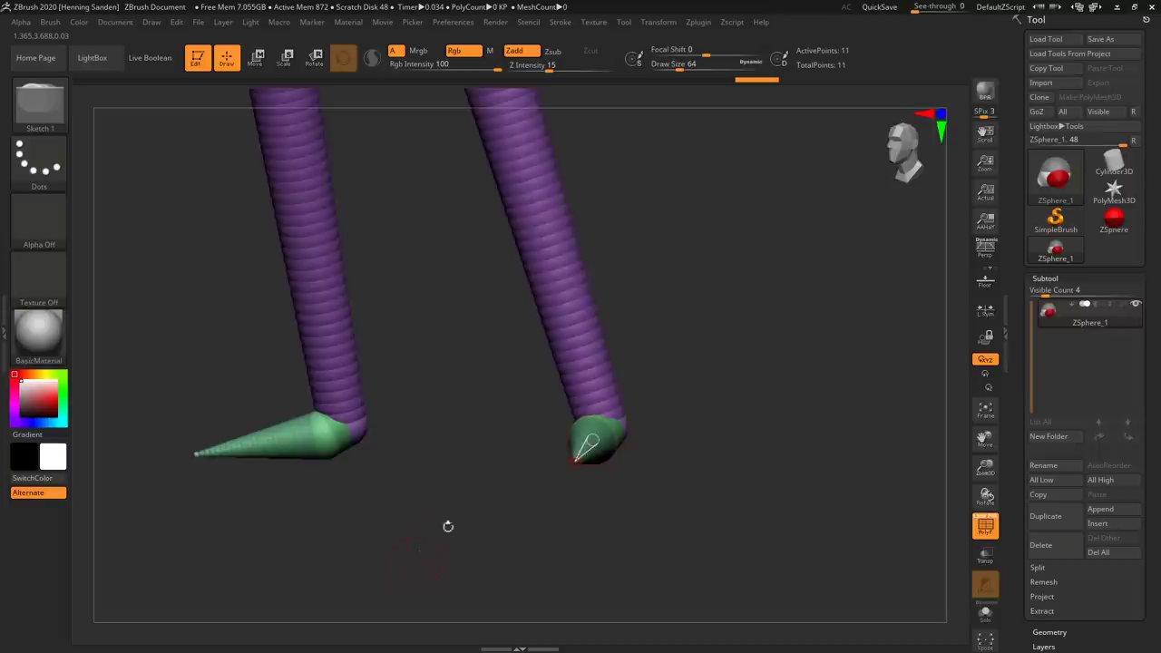
pyautogui.moveTo(445, 526)
pyautogui.mouseDown()
pyautogui.moveTo(604, 488)
pyautogui.moveTo(591, 478)
pyautogui.moveTo(601, 433)
pyautogui.mouseUp()
pyautogui.hotkey('ctrl', 'z')
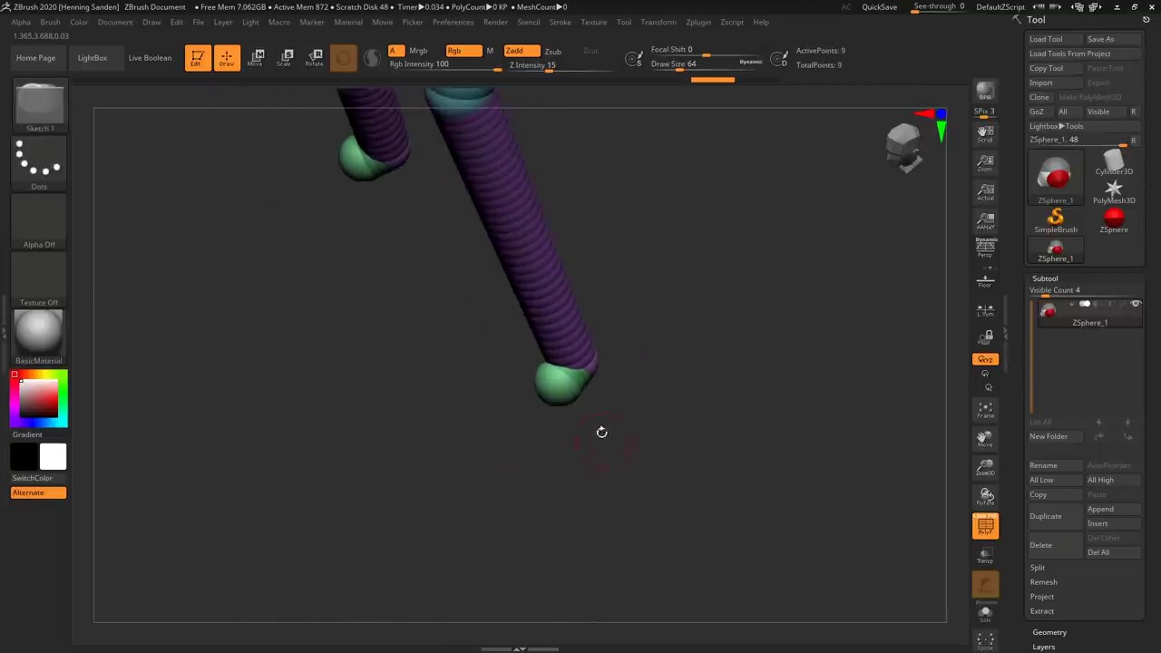
# Move the new end ZSpheres forward and down from the ankles to form the feet
pyautogui.press('w')
pyautogui.moveTo(555, 389); pyautogui.dragTo(501, 451)
pyautogui.click(501, 451)
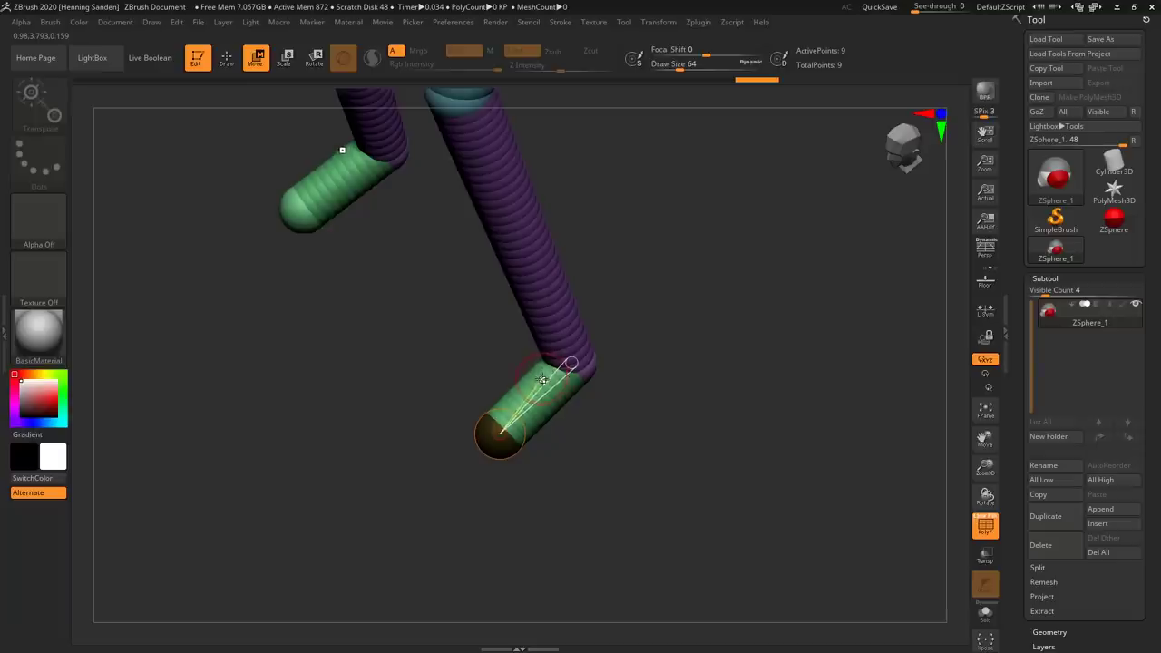
# Move the hip joints up closer to the root sphere and reduce the draw size to 1
pyautogui.moveTo(679, 67); pyautogui.dragTo(674, 66)
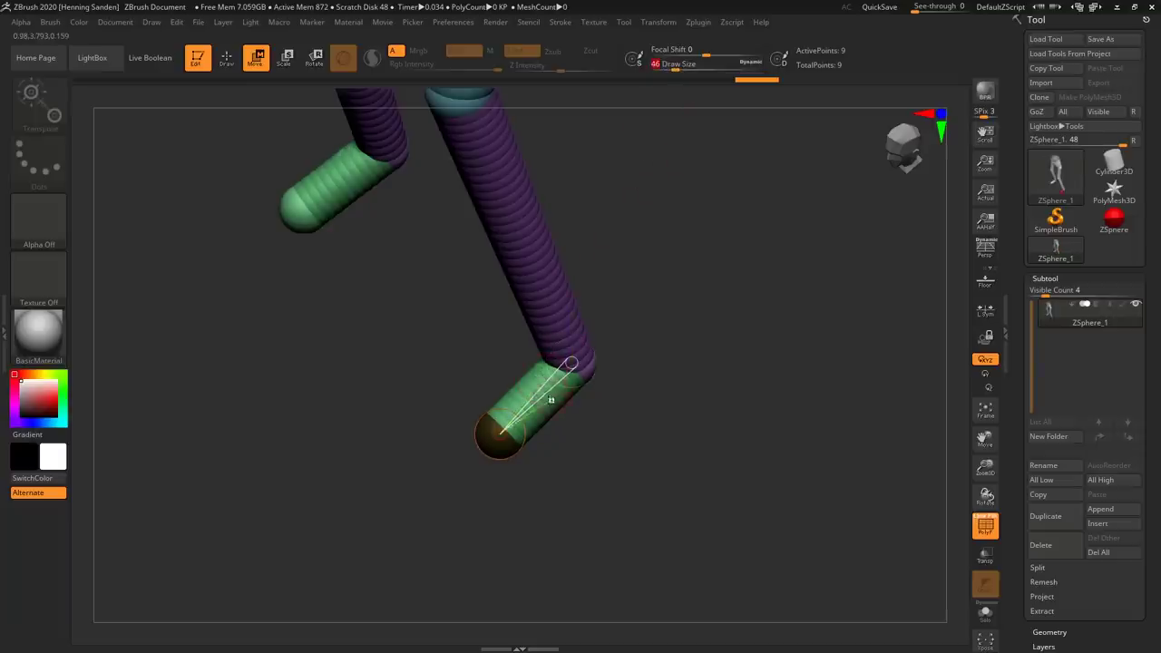
pyautogui.moveTo(564, 392); pyautogui.dragTo(569, 281, button='right')
pyautogui.keyDown('alt'); pyautogui.moveTo(570, 281); pyautogui.dragTo(541, 553, button='right'); pyautogui.keyUp('alt')
pyautogui.keyDown('alt'); pyautogui.moveTo(415, 314); pyautogui.dragTo(461, 443, button='right'); pyautogui.keyUp('alt')
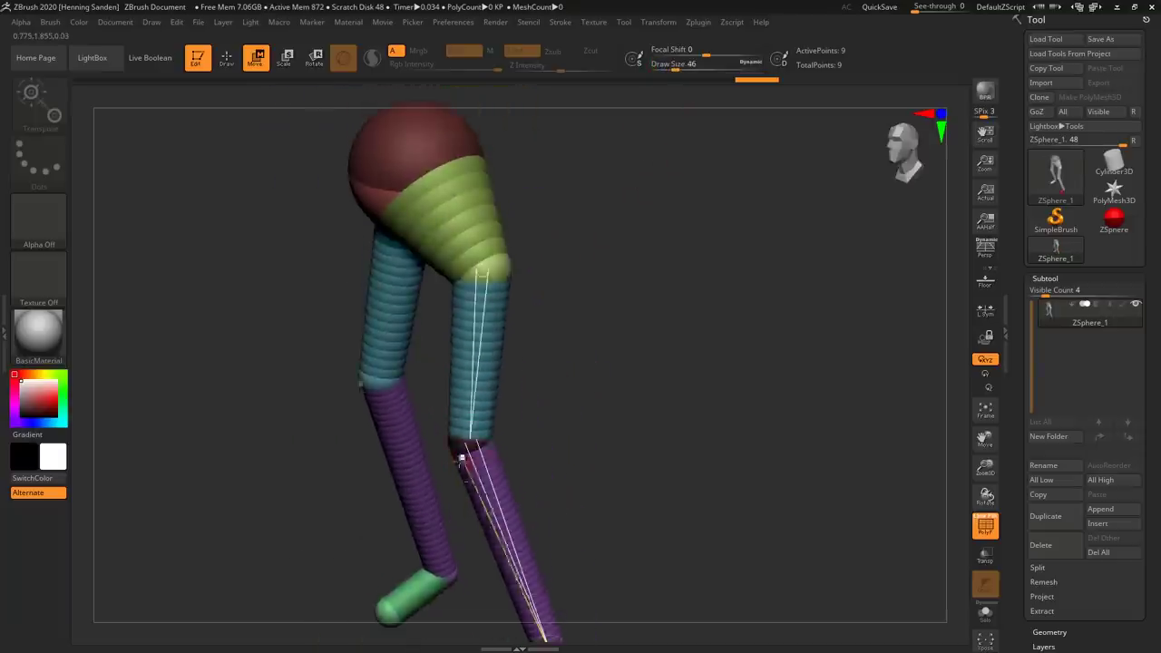
pyautogui.moveTo(492, 270)
pyautogui.mouseDown()
pyautogui.moveTo(475, 198)
pyautogui.moveTo(537, 202)
pyautogui.moveTo(503, 225)
pyautogui.moveTo(497, 246)
pyautogui.mouseUp()
pyautogui.press('e')
pyautogui.press('s')
pyautogui.hotkey('ctrl', 'z')
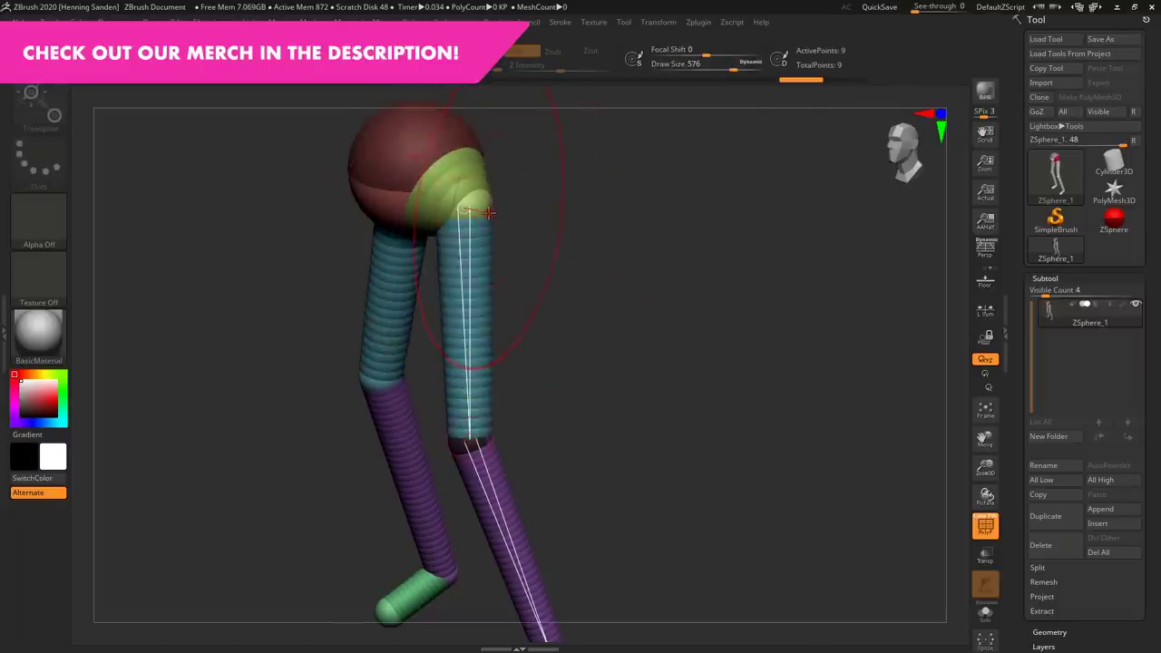
pyautogui.press('s')
pyautogui.click(395, 217)
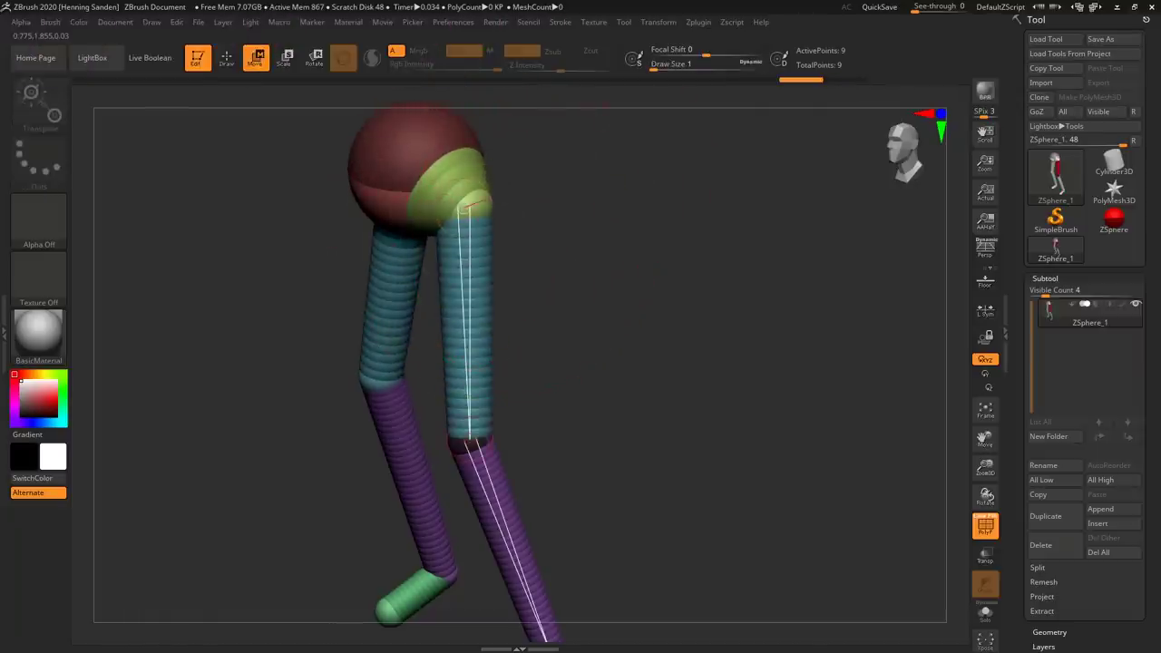
# Move the ankle joints up and backward in side view to shorten the purple lower-leg segments
pyautogui.press('f')
pyautogui.moveTo(458, 257); pyautogui.dragTo(400, 199, button='right')
pyautogui.moveTo(496, 435); pyautogui.dragTo(512, 390)
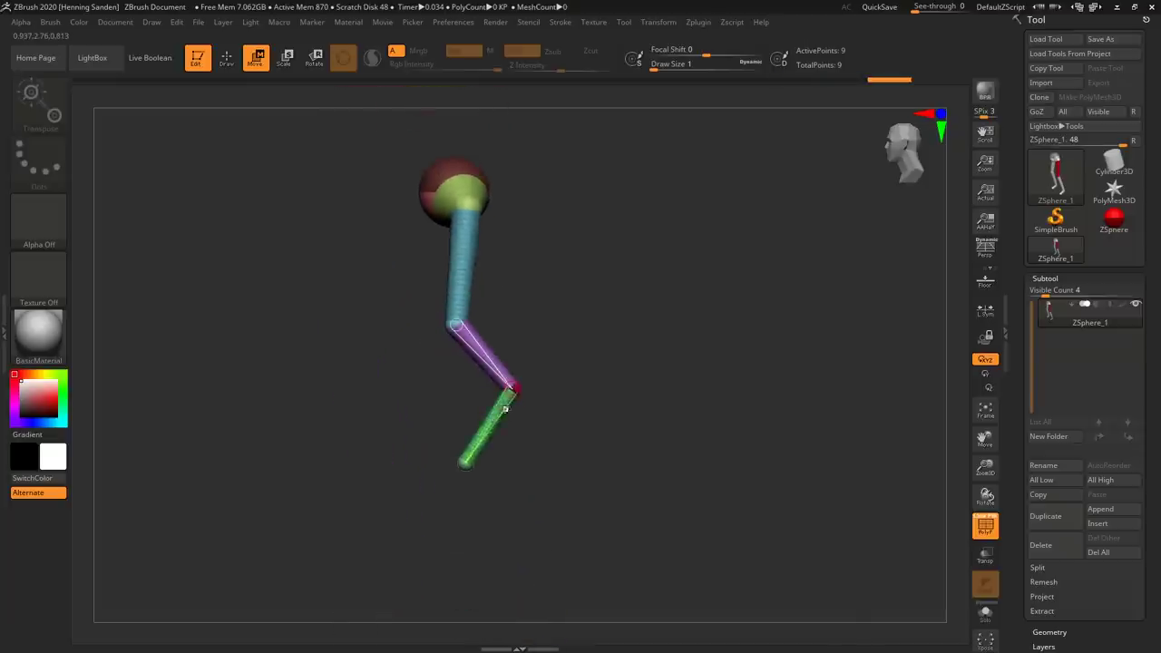
pyautogui.keyDown('ctrl'); pyautogui.moveTo(506, 405); pyautogui.dragTo(490, 458, button='right'); pyautogui.keyUp('ctrl')
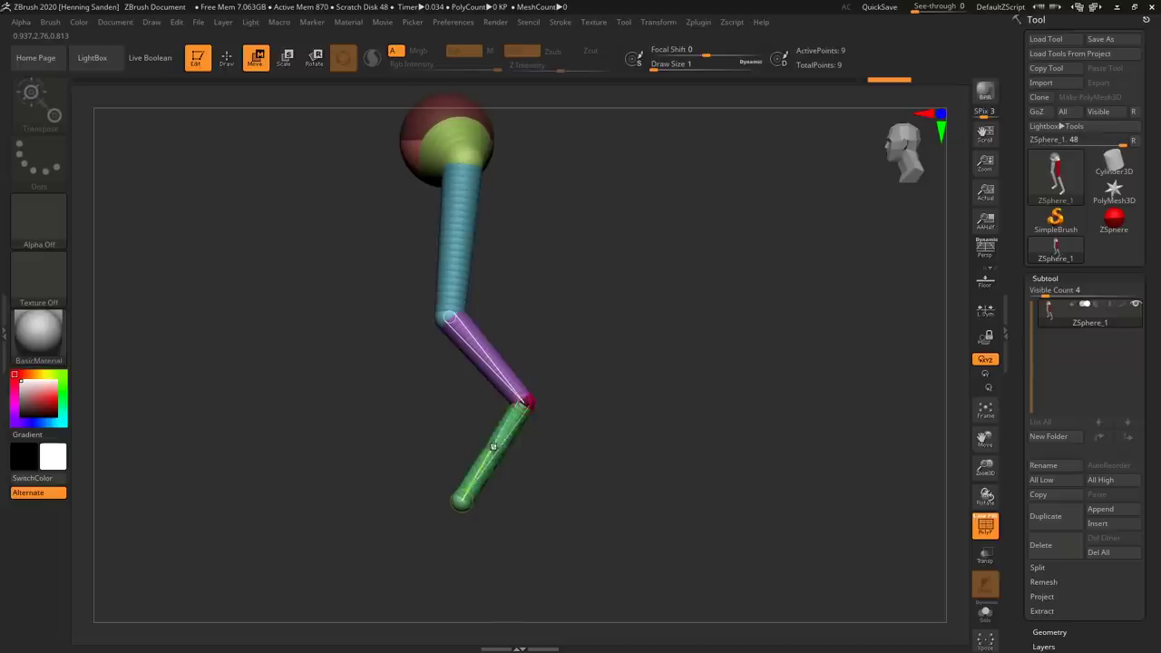
# Insert a joint midway along each green foot segment and move it down to form a heel above a short foot
pyautogui.press('q')
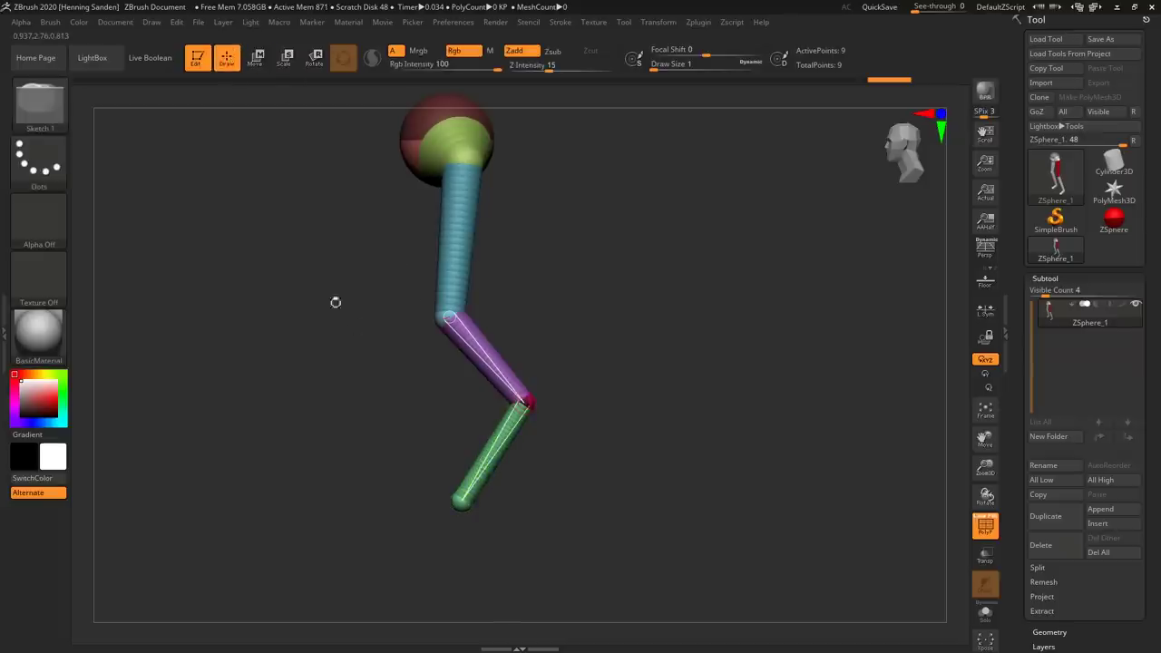
pyautogui.click(499, 443)
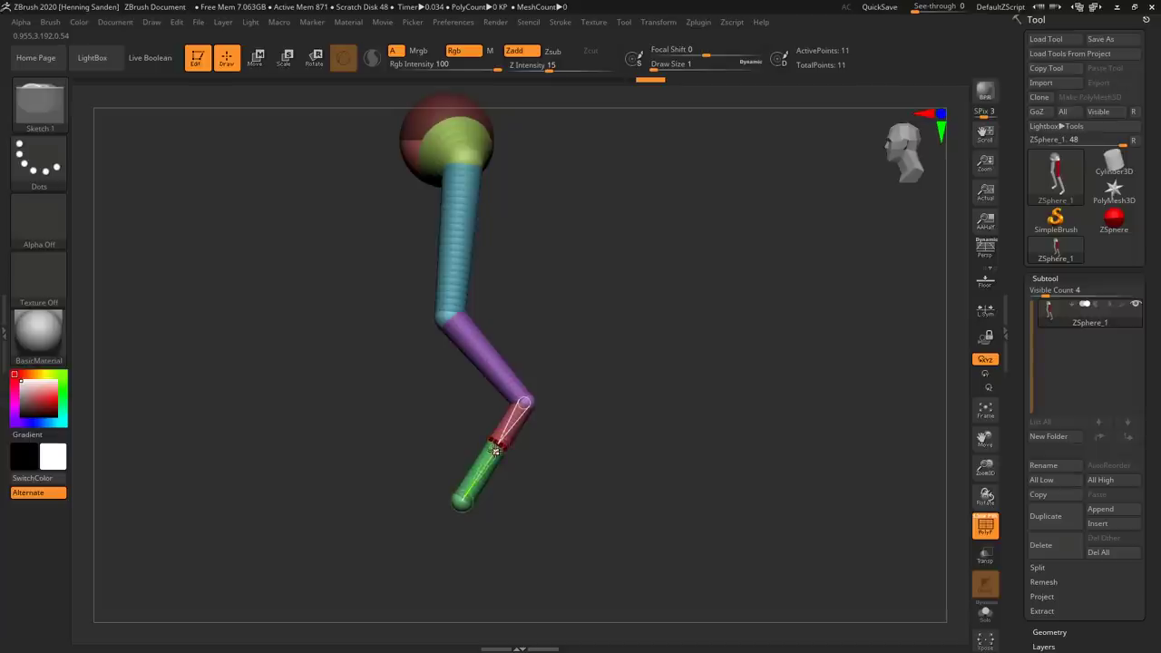
pyautogui.press('w')
pyautogui.moveTo(497, 444)
pyautogui.mouseDown()
pyautogui.moveTo(525, 472)
pyautogui.moveTo(524, 447)
pyautogui.moveTo(504, 491)
pyautogui.mouseUp()
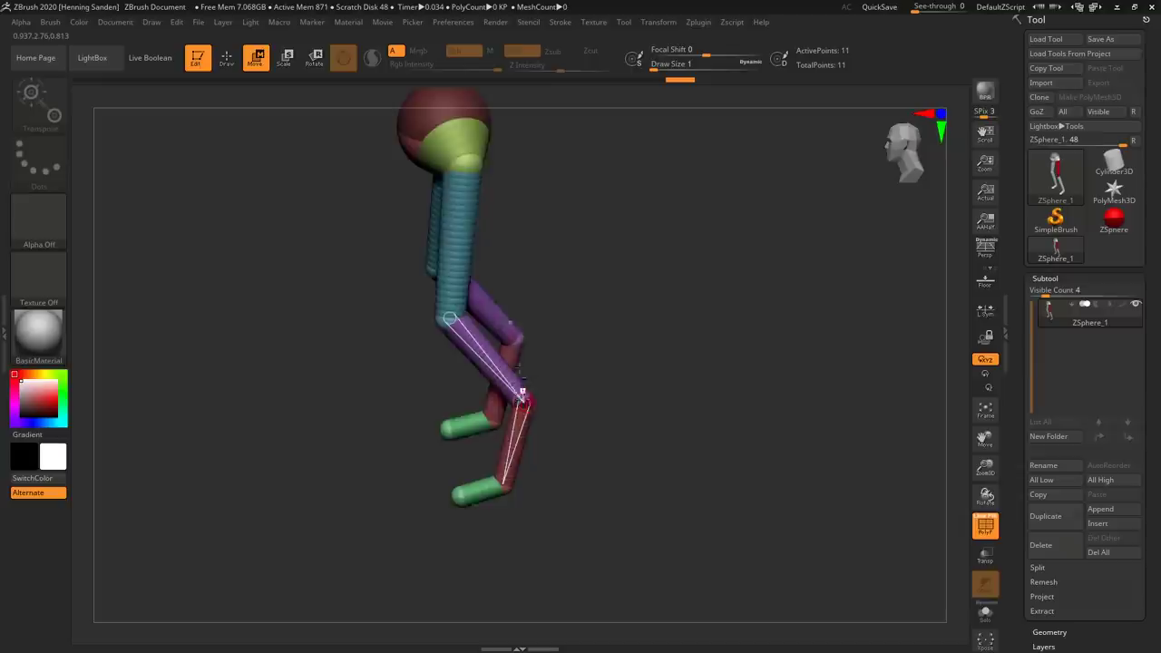
# Add a ZSphere on top of the root sphere and move it upward to form the torso
pyautogui.keyDown('alt'); pyautogui.moveTo(522, 395); pyautogui.dragTo(538, 564, button='right'); pyautogui.keyUp('alt')
pyautogui.moveTo(482, 313); pyautogui.dragTo(473, 299, button='right')
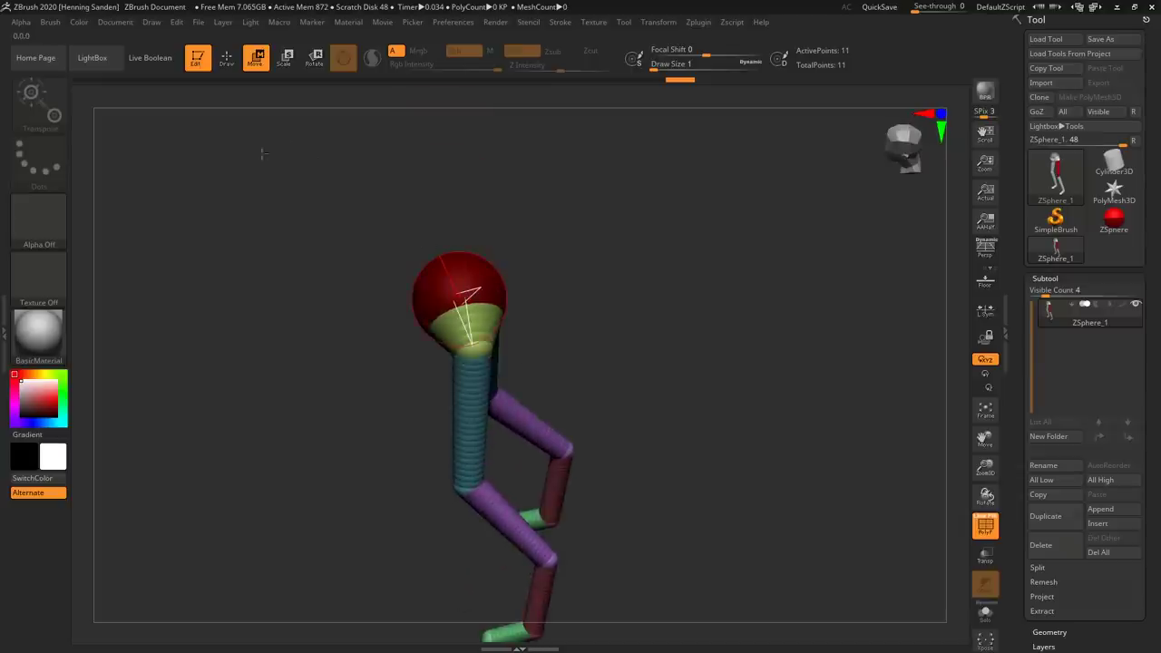
pyautogui.press('q')
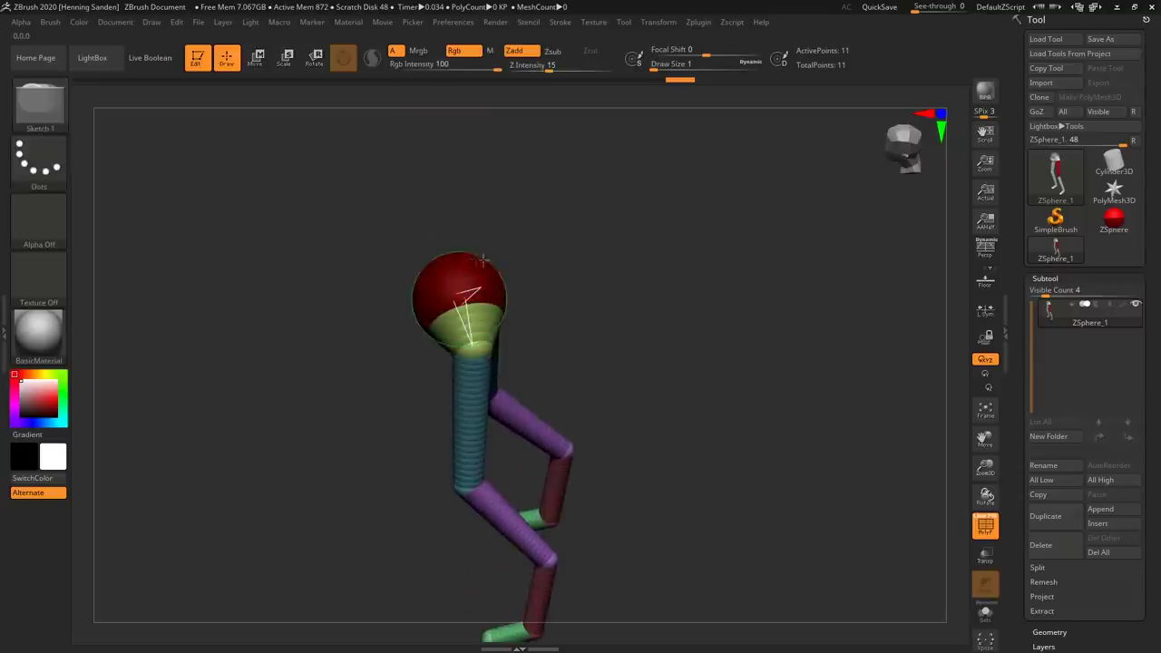
pyautogui.moveTo(456, 261); pyautogui.dragTo(459, 229)
pyautogui.moveTo(472, 205)
pyautogui.keyDown('shift'); pyautogui.mouseDown(button='right')
pyautogui.moveTo(497, 182)
pyautogui.moveTo(474, 260)
pyautogui.moveTo(502, 306)
pyautogui.mouseUp(button='right'); pyautogui.keyUp('shift')
pyautogui.moveTo(524, 312)
pyautogui.mouseDown()
pyautogui.moveTo(547, 324)
pyautogui.moveTo(513, 265)
pyautogui.mouseUp()
pyautogui.press('w')
pyautogui.moveTo(461, 214)
pyautogui.mouseDown()
pyautogui.moveTo(459, 168)
pyautogui.moveTo(465, 205)
pyautogui.mouseUp()
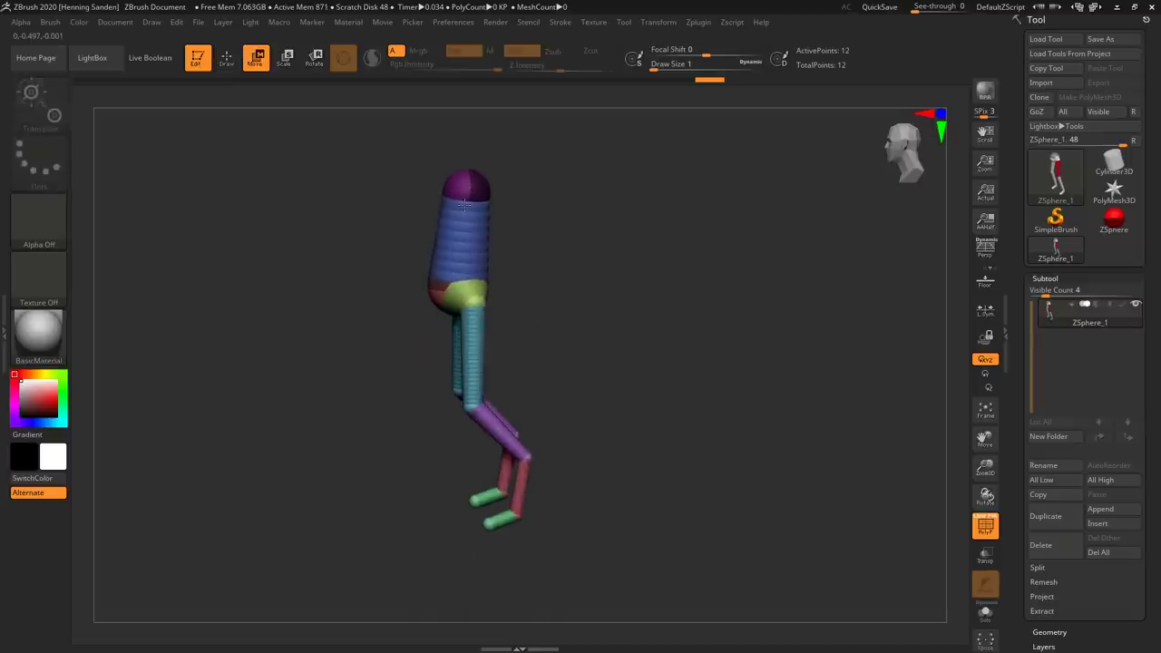
# Insert two extra joints along the torso and reposition them to shape the spine
pyautogui.press('q')
pyautogui.keyDown('shift'); pyautogui.moveTo(468, 218); pyautogui.dragTo(467, 229, button='right'); pyautogui.keyUp('shift')
pyautogui.click(468, 241)
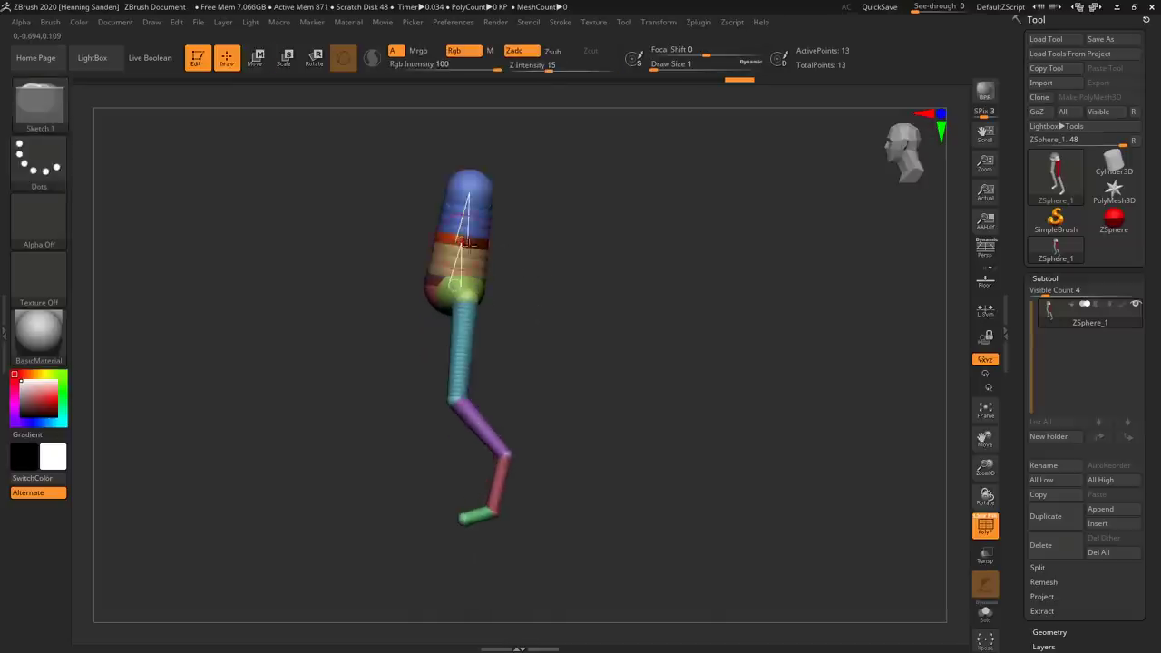
pyautogui.press('w')
pyautogui.moveTo(469, 240)
pyautogui.mouseDown()
pyautogui.moveTo(484, 241)
pyautogui.moveTo(486, 216)
pyautogui.moveTo(461, 161)
pyautogui.mouseUp()
pyautogui.press('q')
pyautogui.click(477, 216)
pyautogui.press('w')
# Add mirrored shoulder ZSpheres on the upper torso and extend chains from them to form the upper arms and forearms
pyautogui.press('q')
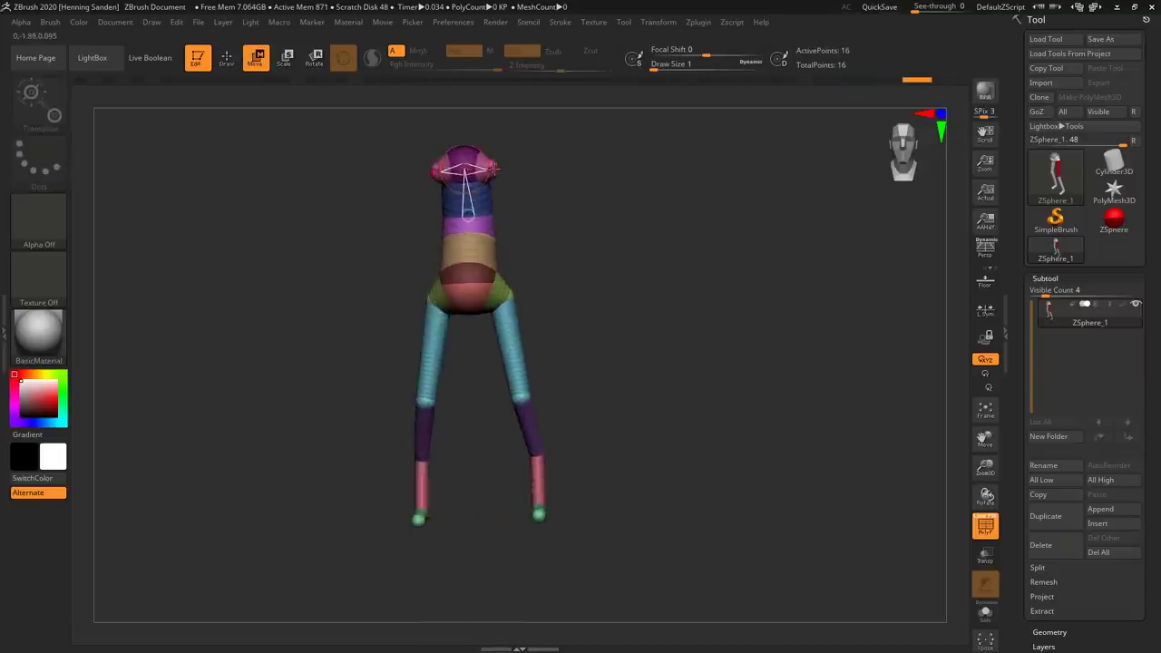
pyautogui.moveTo(467, 161)
pyautogui.mouseDown()
pyautogui.moveTo(532, 176)
pyautogui.moveTo(563, 247)
pyautogui.moveTo(551, 332)
pyautogui.mouseUp()
pyautogui.press('q')
pyautogui.click(546, 249)
pyautogui.press('w')
pyautogui.moveTo(617, 295)
pyautogui.mouseDown()
pyautogui.moveTo(490, 256)
pyautogui.moveTo(569, 253)
pyautogui.moveTo(588, 308)
pyautogui.mouseUp()
pyautogui.moveTo(588, 308)
pyautogui.mouseDown()
pyautogui.moveTo(594, 353)
pyautogui.moveTo(626, 358)
pyautogui.moveTo(626, 390)
pyautogui.moveTo(676, 392)
pyautogui.mouseUp()
# Add mirrored ZSpheres at the wrists and move them down and inward to form the hands
pyautogui.press('q')
pyautogui.click(560, 388)
pyautogui.press('w')
pyautogui.moveTo(557, 414); pyautogui.dragTo(540, 443)
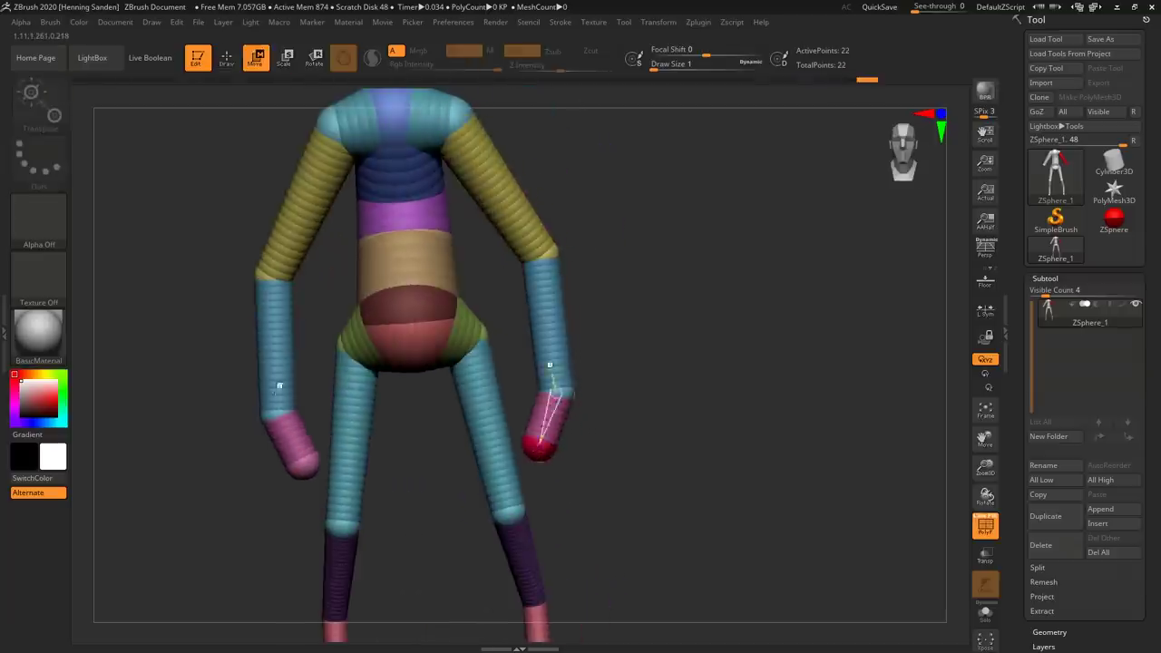
# Add a ZSphere on top of the chest, move it up and forward as the head, and insert a neck joint below it
pyautogui.keyDown('alt'); pyautogui.moveTo(422, 191); pyautogui.dragTo(473, 353); pyautogui.keyUp('alt')
pyautogui.press('q')
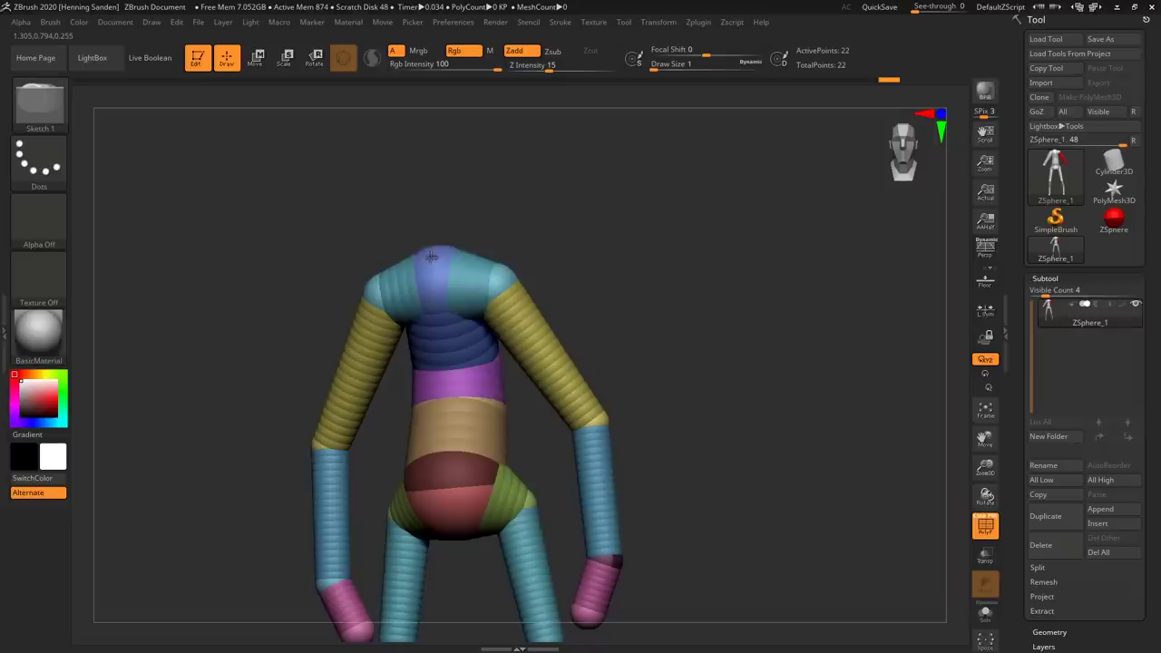
pyautogui.moveTo(562, 227)
pyautogui.mouseDown()
pyautogui.moveTo(391, 232)
pyautogui.moveTo(392, 181)
pyautogui.mouseUp()
pyautogui.press('w')
pyautogui.press('q')
pyautogui.click(411, 257)
pyautogui.press('w')
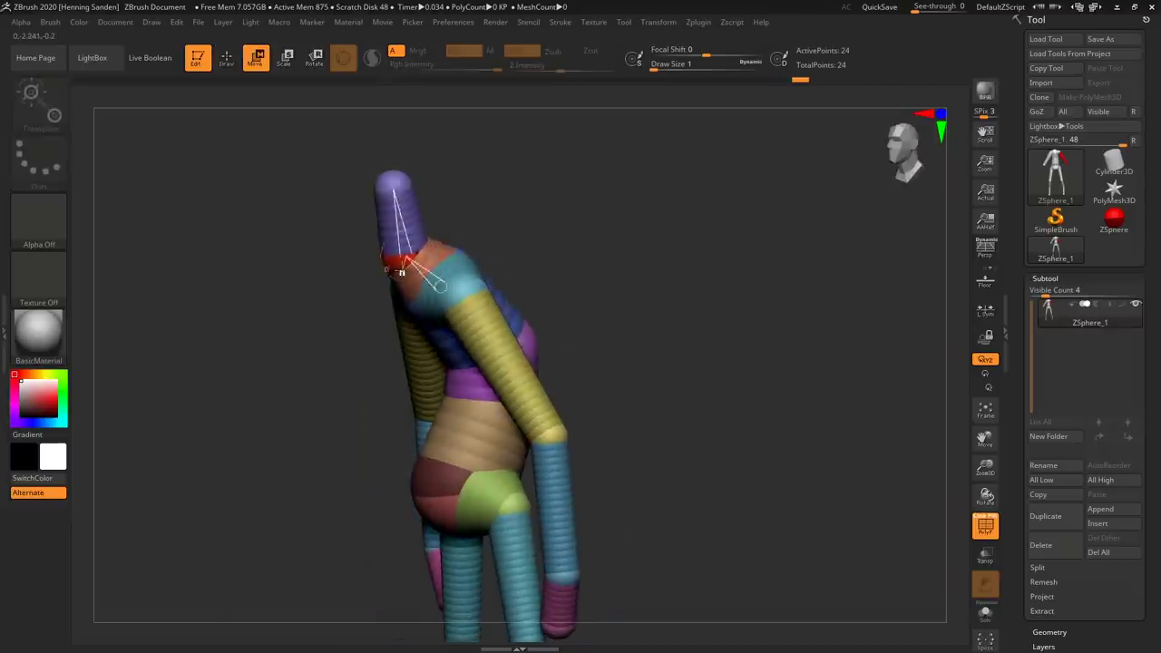
pyautogui.moveTo(402, 272); pyautogui.dragTo(350, 240, button='right')
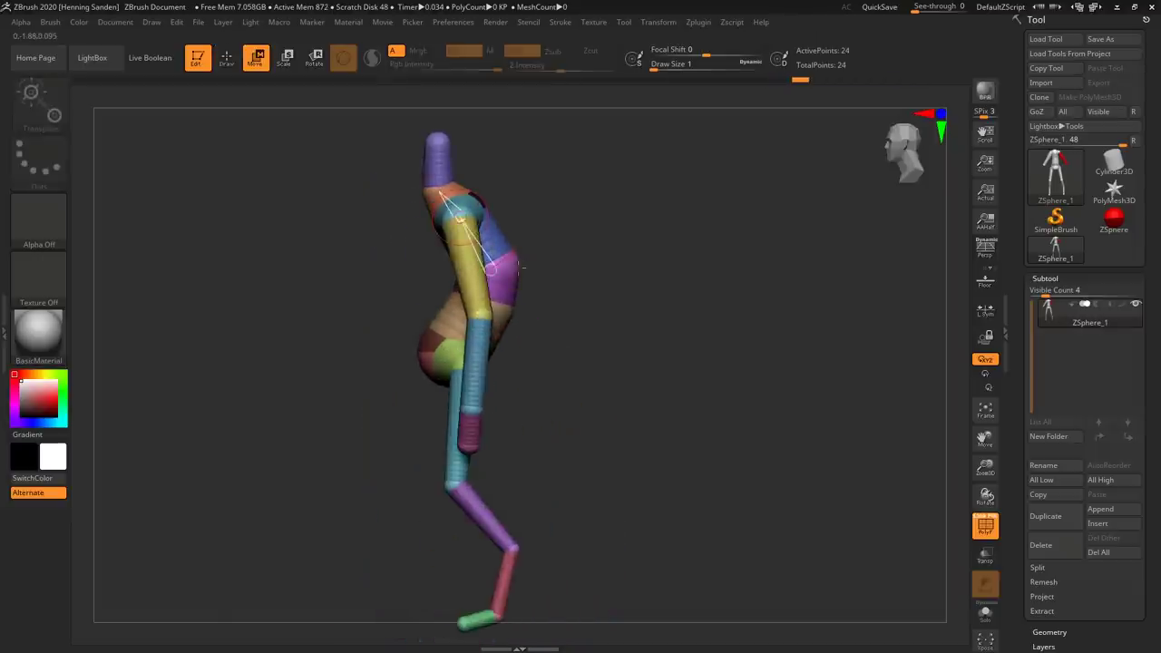
pyautogui.moveTo(513, 271); pyautogui.dragTo(568, 299, button='right')
pyautogui.keyDown('alt'); pyautogui.moveTo(597, 134); pyautogui.dragTo(594, 101, button='right'); pyautogui.keyUp('alt')
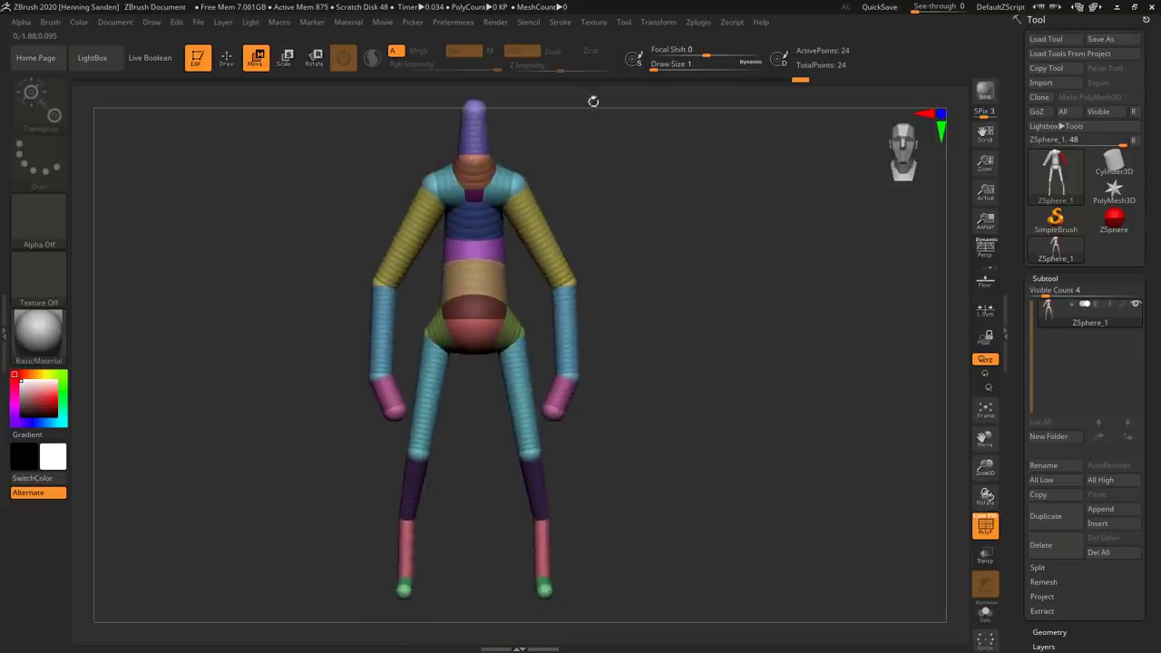
pyautogui.moveTo(572, 202); pyautogui.dragTo(543, 218, button='right')
pyautogui.moveTo(547, 246); pyautogui.dragTo(519, 273, button='right')
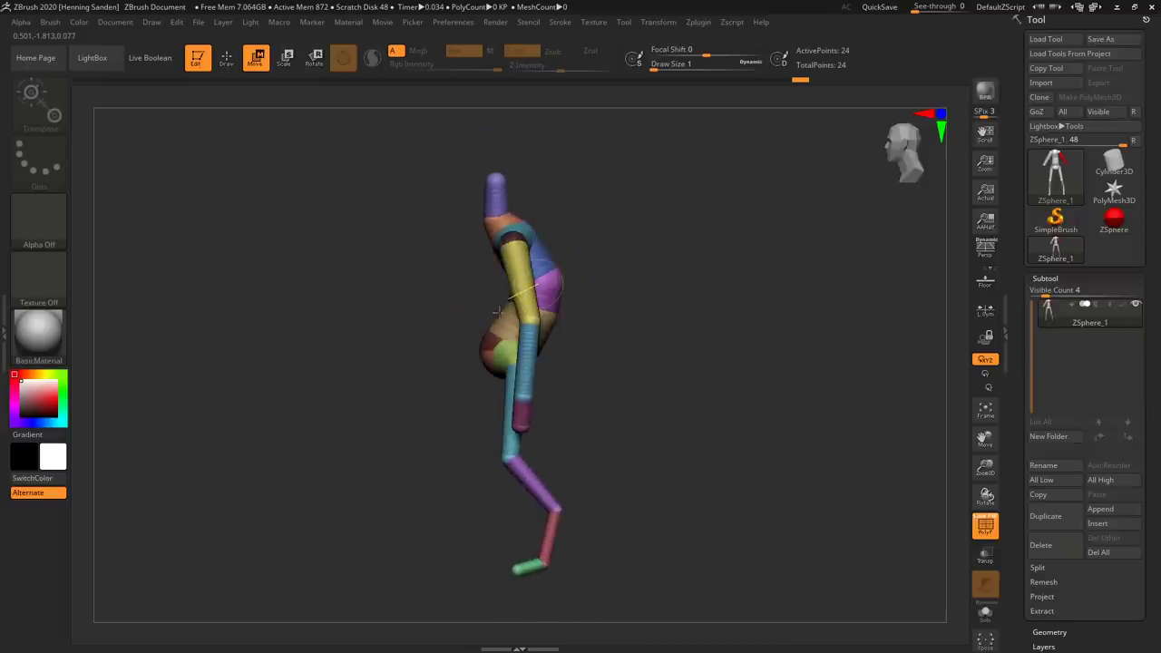
# Try shifting the whole upper body slightly by moving the link between the hips and the waist
pyautogui.moveTo(505, 327); pyautogui.dragTo(521, 328, button='right')
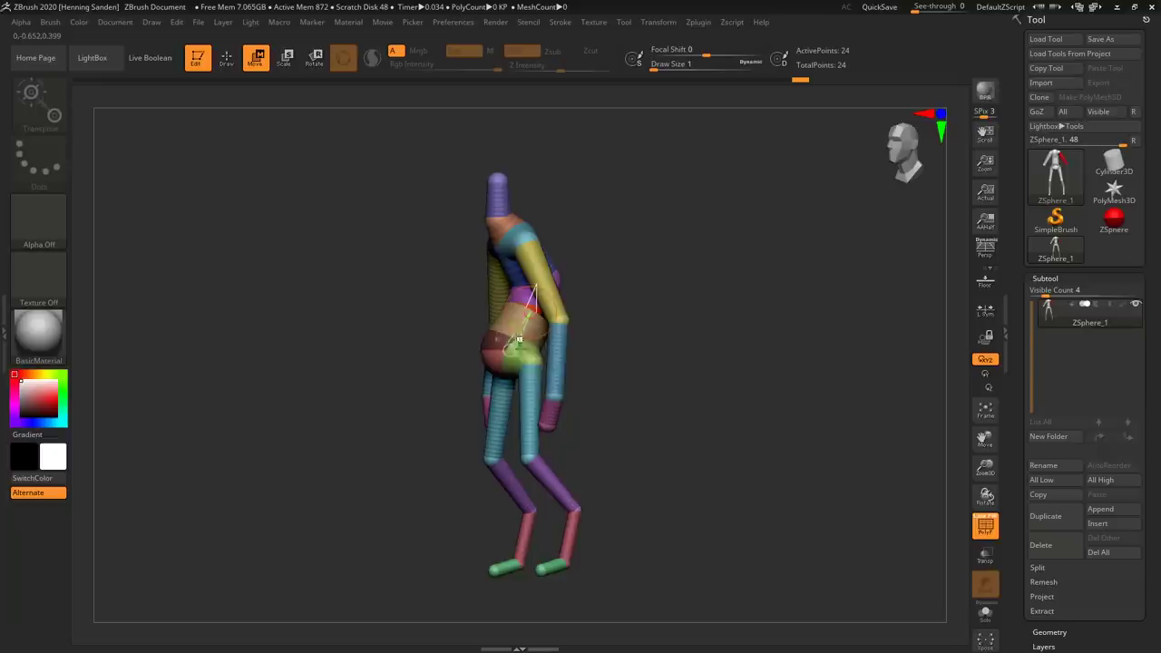
pyautogui.moveTo(590, 301)
pyautogui.keyDown('ctrl'); pyautogui.mouseDown(button='right')
pyautogui.moveTo(586, 319)
pyautogui.moveTo(582, 303)
pyautogui.mouseUp(button='right'); pyautogui.keyUp('ctrl')
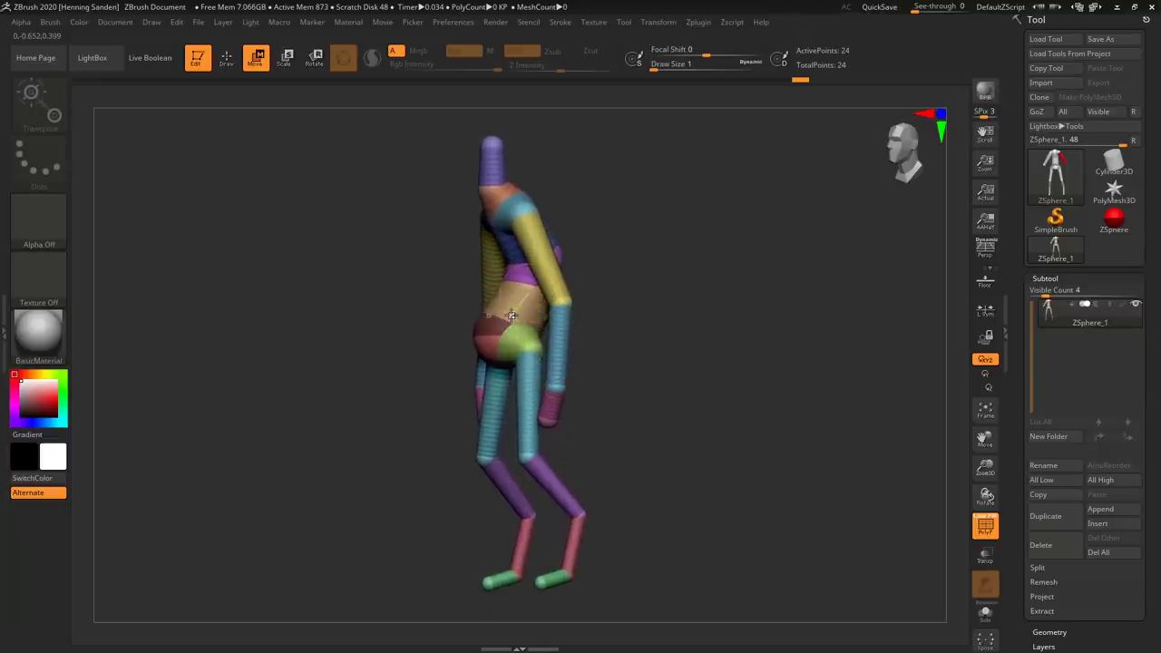
pyautogui.hotkey('ctrl', 'z')
pyautogui.hotkey('ctrl', 'z')
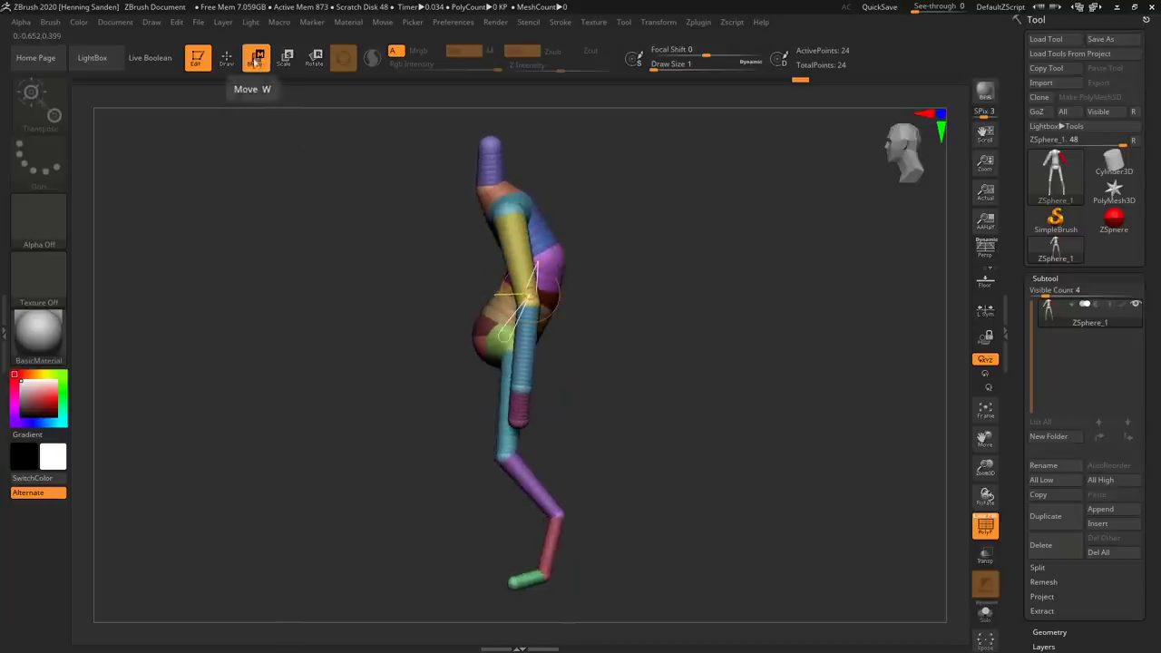
pyautogui.hotkey('ctrl', 'z')
pyautogui.hotkey('ctrl', 'z')
pyautogui.hotkey('ctrl', 'z')
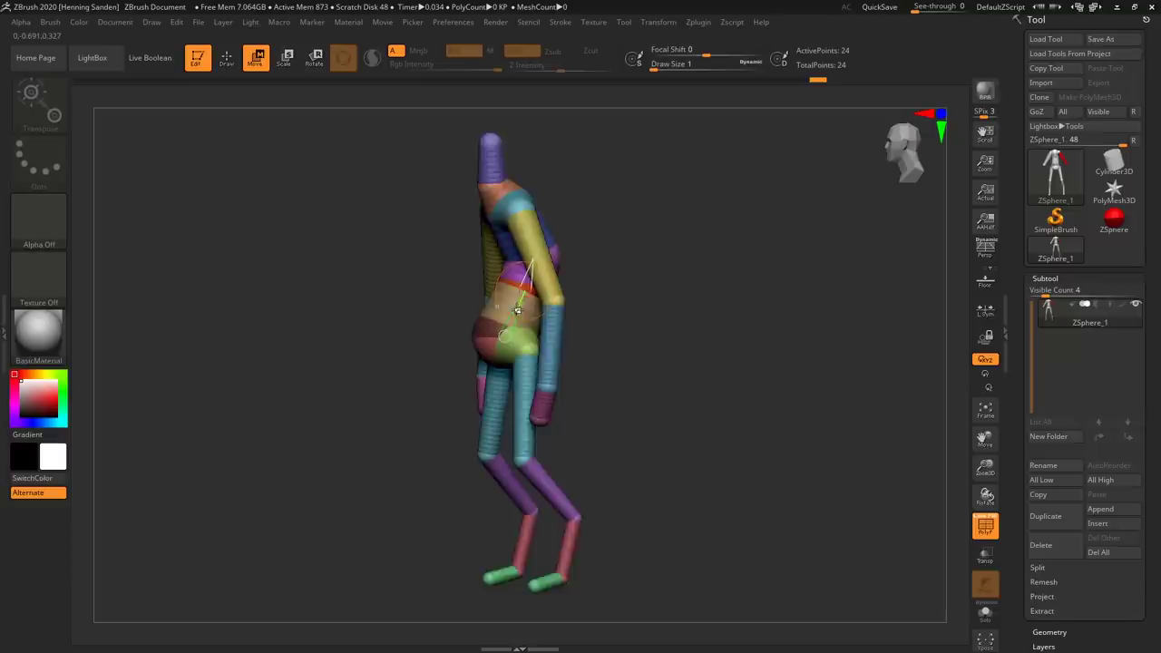
# Move the link between the hips and the waist to shift the whole upper body down and behind the hips
pyautogui.keyDown('ctrl'); pyautogui.moveTo(517, 311); pyautogui.dragTo(509, 300, button='right'); pyautogui.keyUp('ctrl')
pyautogui.press('f')
pyautogui.moveTo(550, 286); pyautogui.dragTo(776, 270)
pyautogui.hotkey('ctrl', 'z')
pyautogui.hotkey('ctrl', 'z')
pyautogui.hotkey('ctrl', 'z')
pyautogui.hotkey('ctrl', 'z')
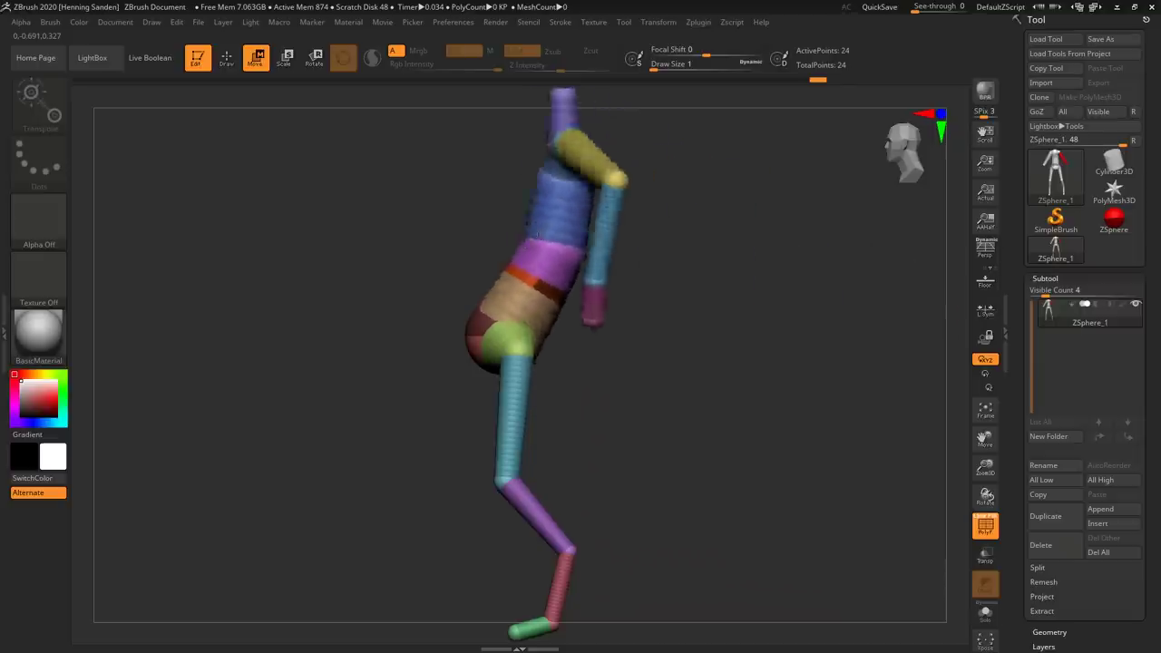
pyautogui.hotkey('ctrl', 'z')
pyautogui.hotkey('ctrl', 'z')
pyautogui.hotkey('ctrl', 'z')
pyautogui.hotkey('ctrl', 'z')
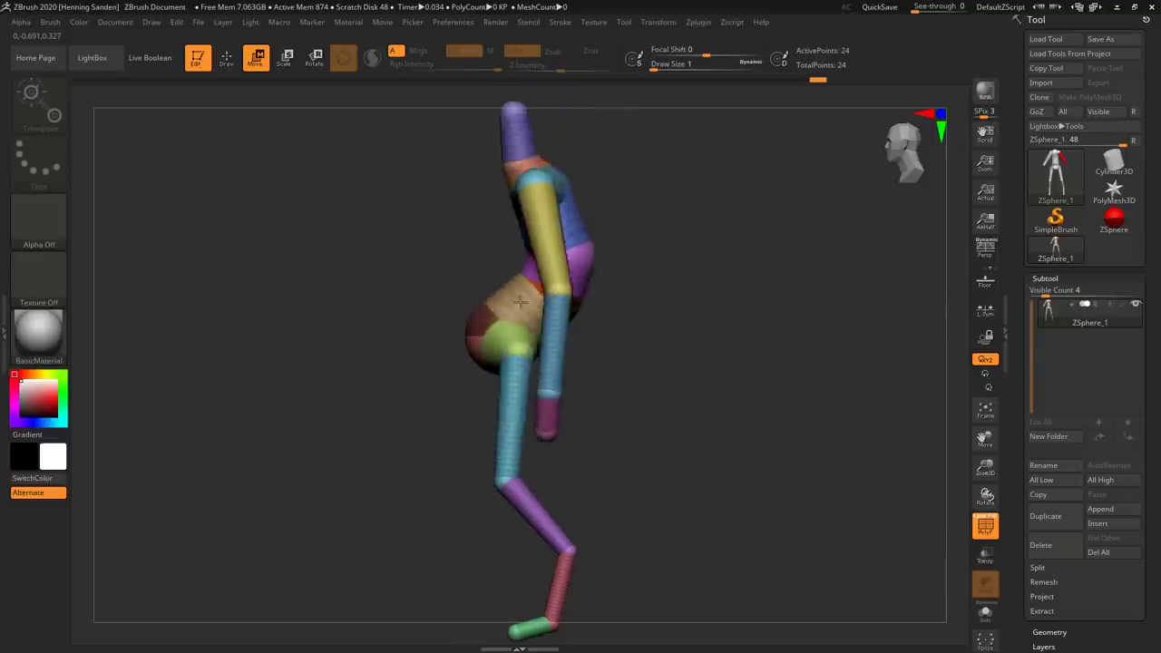
pyautogui.hotkey('ctrl', 'z')
pyautogui.hotkey('ctrl', 'z')
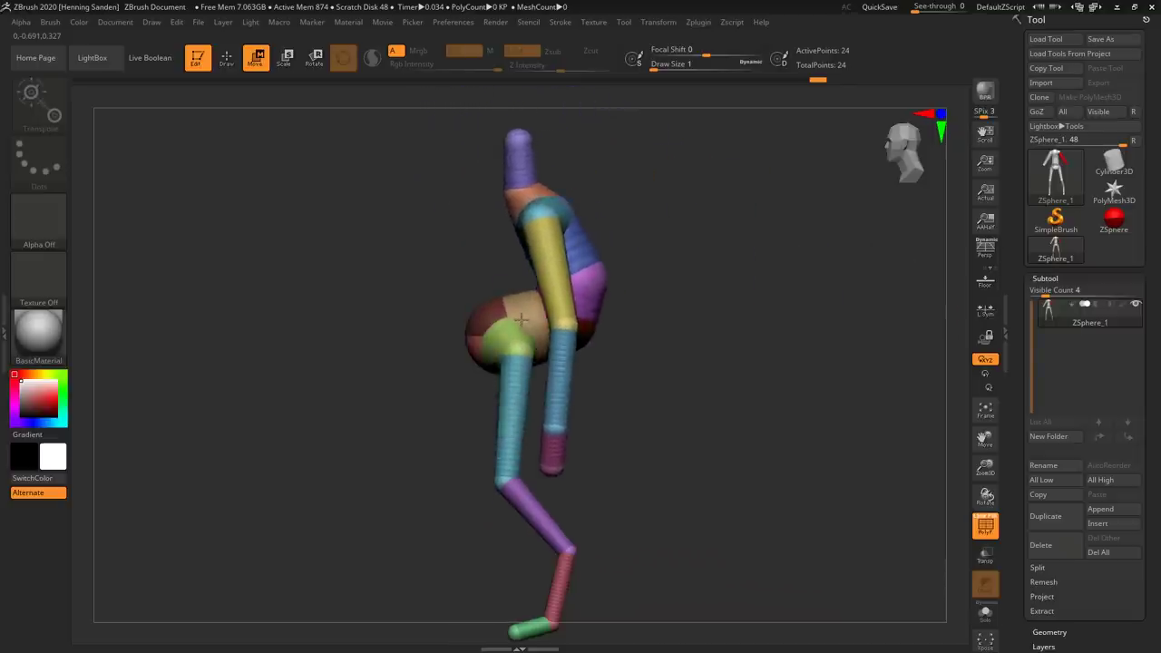
pyautogui.hotkey('ctrl', 'z')
pyautogui.hotkey('ctrl', 'z')
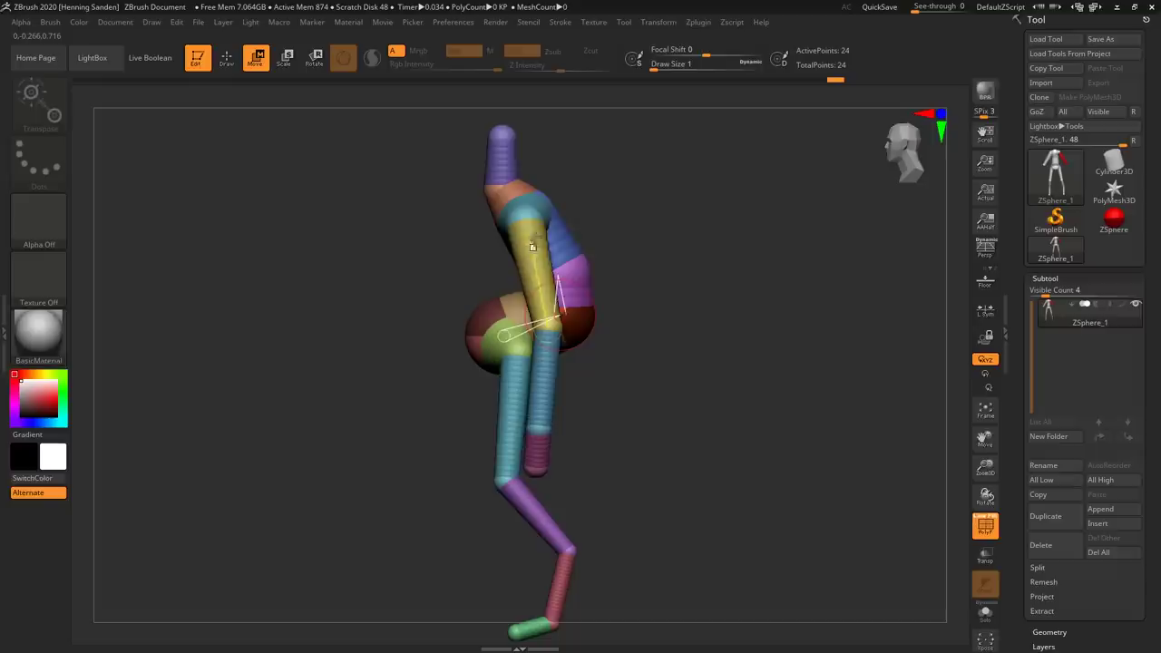
# Move the upper-torso link to adjust the position of the chest and shoulders
pyautogui.hotkey('ctrl', 'z')
pyautogui.hotkey('ctrl', 'z')
pyautogui.hotkey('ctrl', 'z')
pyautogui.hotkey('ctrl', 'z')
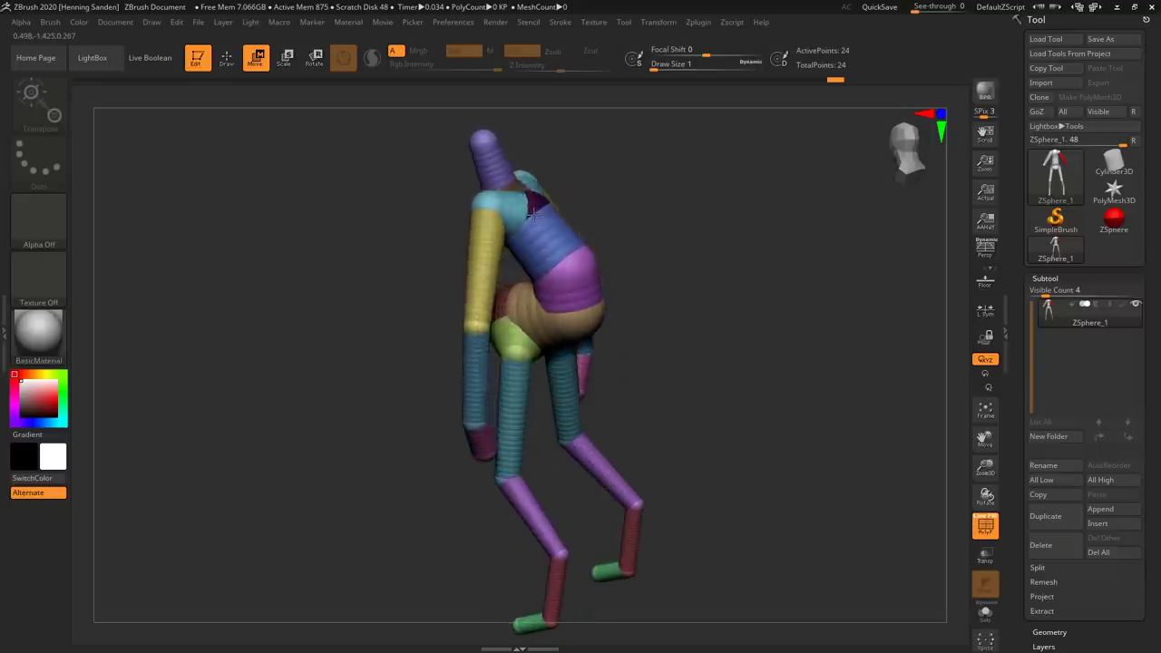
pyautogui.hotkey('ctrl', 'z')
pyautogui.hotkey('ctrl', 'z')
pyautogui.hotkey('ctrl', 'z')
pyautogui.hotkey('ctrl', 'z')
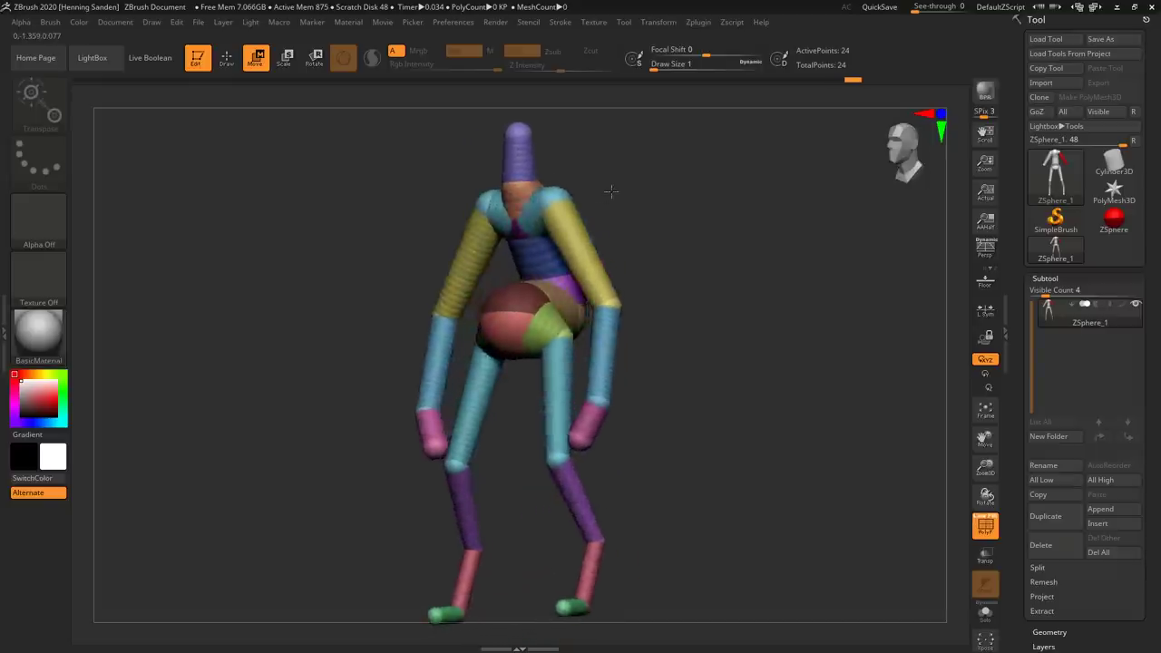
# Move the mirrored thigh links forward so the knees bend into a crouching stance
pyautogui.moveTo(611, 191); pyautogui.dragTo(594, 195)
pyautogui.moveTo(556, 463)
pyautogui.mouseDown()
pyautogui.moveTo(545, 465)
pyautogui.moveTo(562, 467)
pyautogui.mouseUp()
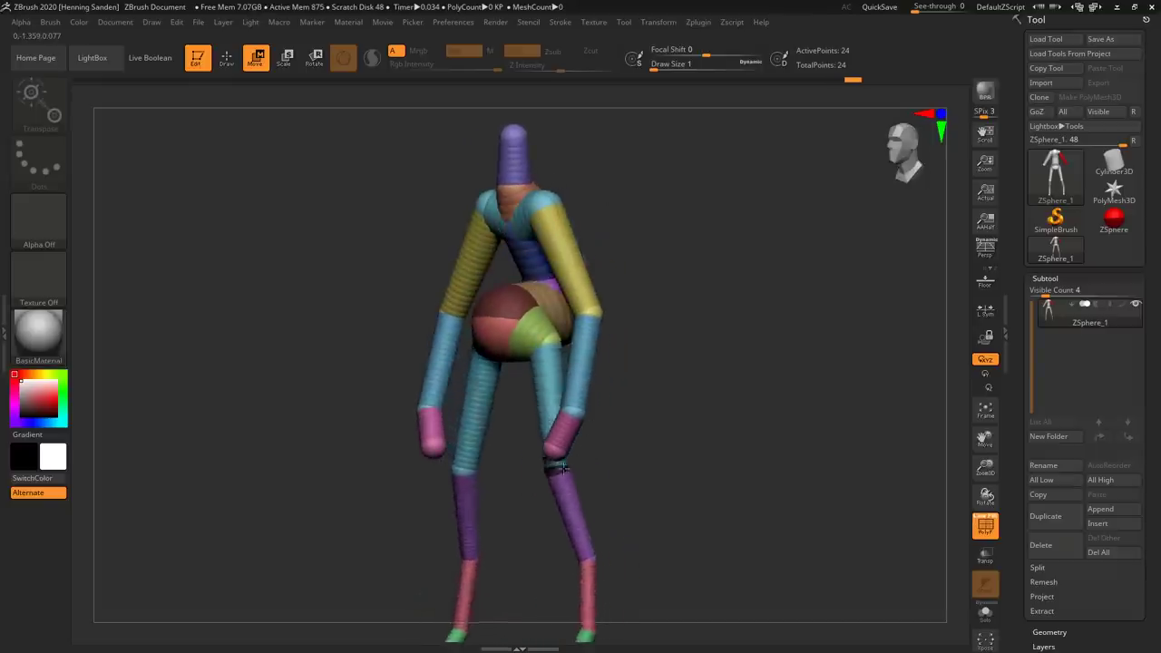
pyautogui.hotkey('ctrl', 'z')
pyautogui.hotkey('ctrl', 'z')
pyautogui.hotkey('ctrl', 'z')
pyautogui.hotkey('ctrl', 'z')
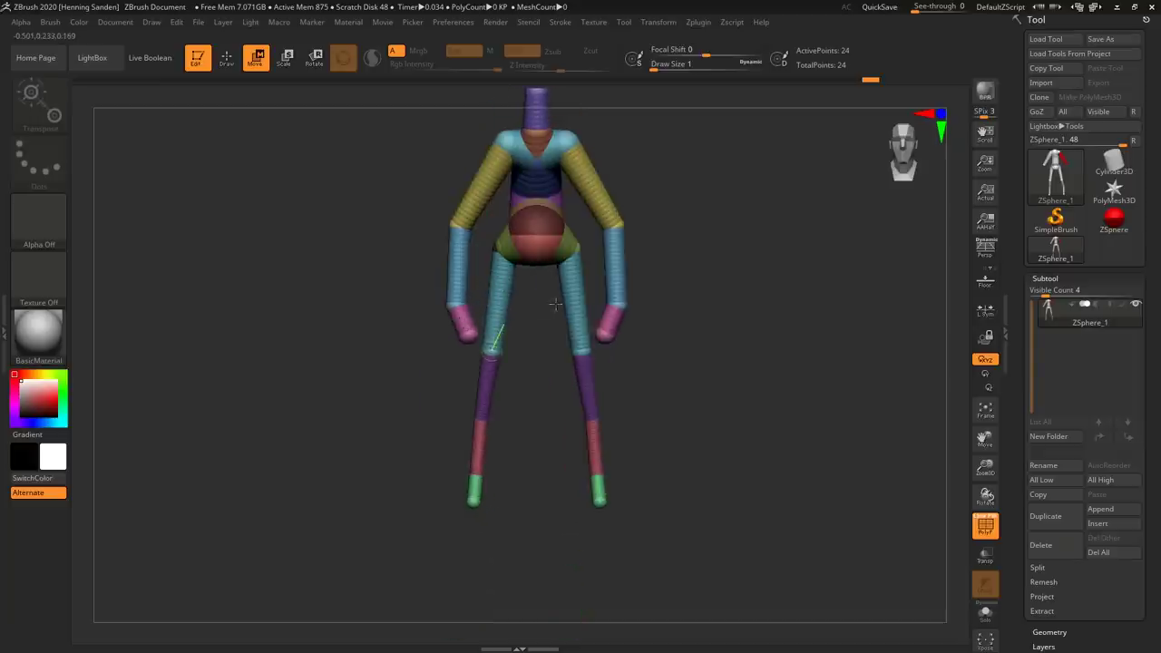
pyautogui.hotkey('ctrl', 'z')
pyautogui.hotkey('ctrl', 'z')
pyautogui.moveTo(518, 363); pyautogui.dragTo(478, 358)
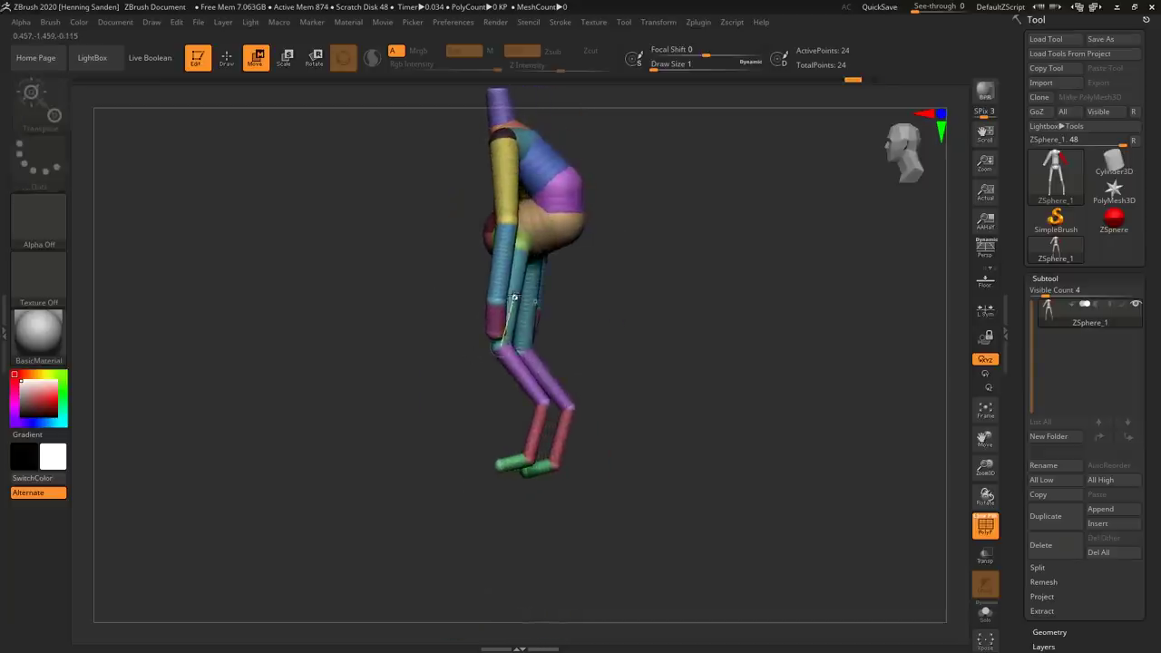
pyautogui.moveTo(511, 260); pyautogui.dragTo(486, 248)
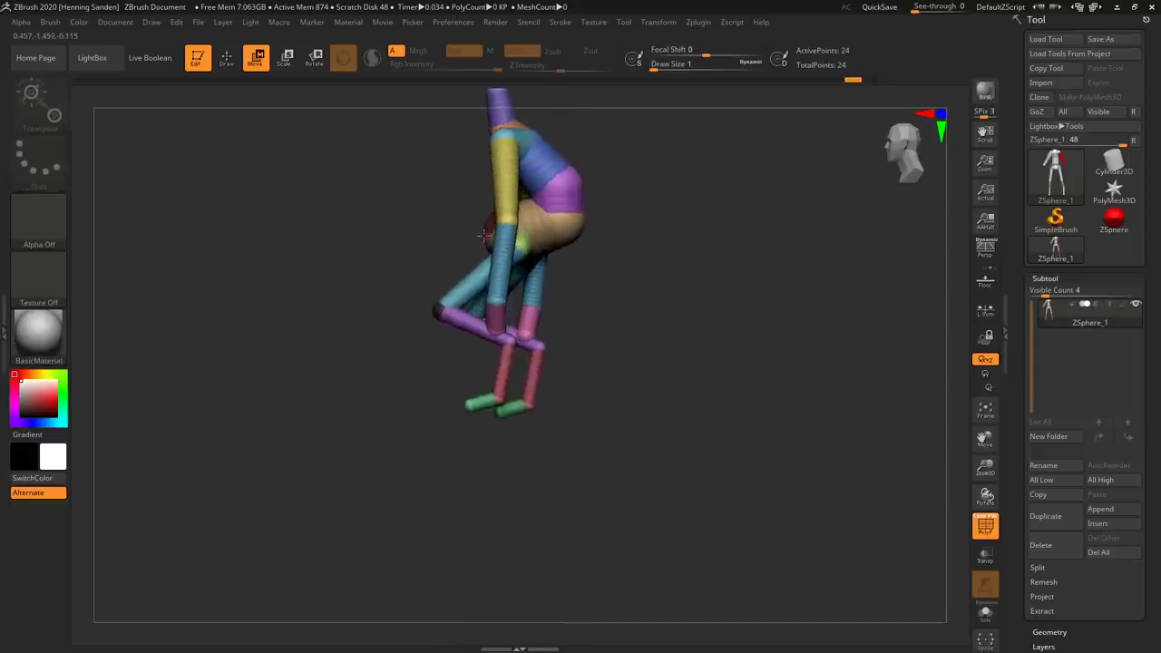
# Reposition both arms by moving the upper-arm links so they hang beside the body
pyautogui.hotkey('ctrl', 'shift', 'z')
pyautogui.hotkey('ctrl', 'shift', 'z')
pyautogui.hotkey('ctrl', 'shift', 'z')
pyautogui.hotkey('ctrl', 'shift', 'z')
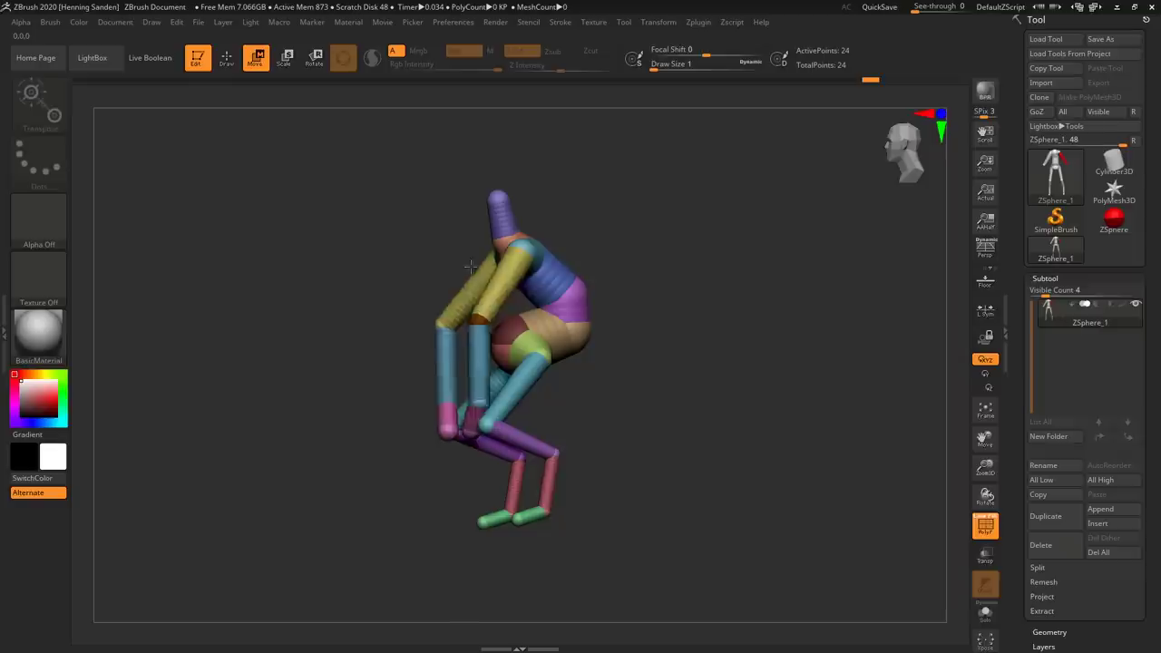
pyautogui.hotkey('ctrl', 'shift', 'z')
pyautogui.hotkey('ctrl', 'shift', 'z')
pyautogui.hotkey('ctrl', 'shift', 'z')
pyautogui.hotkey('ctrl', 'shift', 'z')
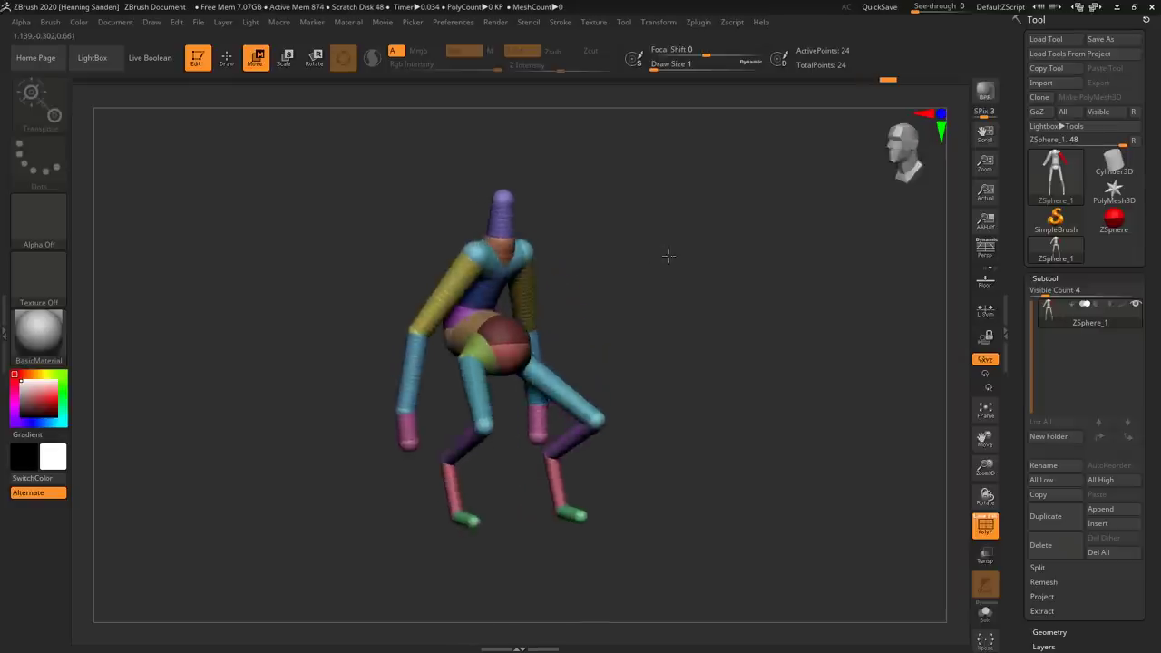
pyautogui.hotkey('ctrl', 'shift', 'z')
pyautogui.hotkey('ctrl', 'shift', 'z')
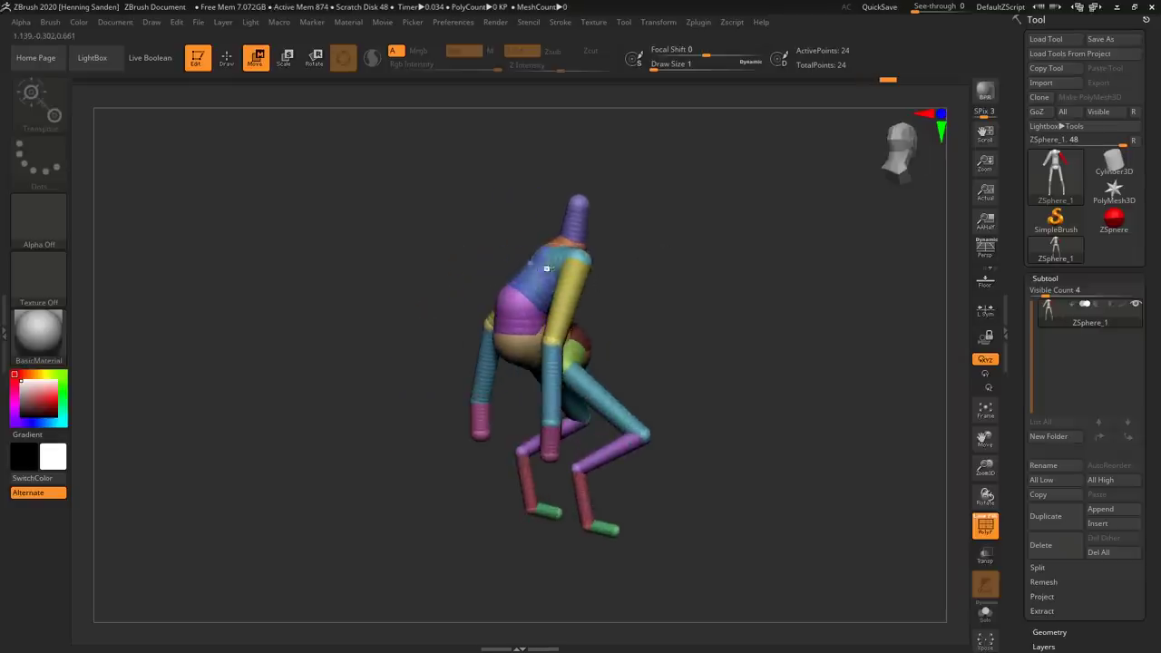
# Move the lower-torso link upward to lengthen the section between the hips and the mid-spine joint
pyautogui.hotkey('ctrl', 'shift', 'z')
pyautogui.hotkey('ctrl', 'shift', 'z')
pyautogui.hotkey('ctrl', 'shift', 'z')
pyautogui.hotkey('ctrl', 'shift', 'z')
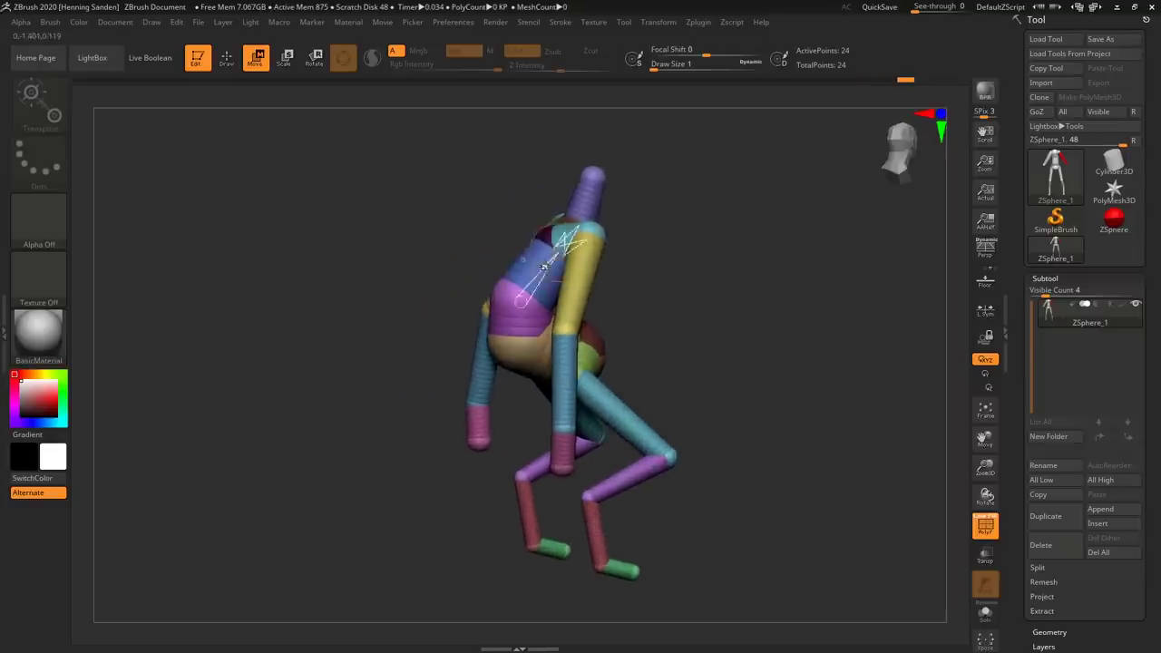
pyautogui.moveTo(539, 276)
pyautogui.mouseDown()
pyautogui.moveTo(519, 229)
pyautogui.moveTo(538, 290)
pyautogui.mouseUp()
pyautogui.hotkey('ctrl', 'z')
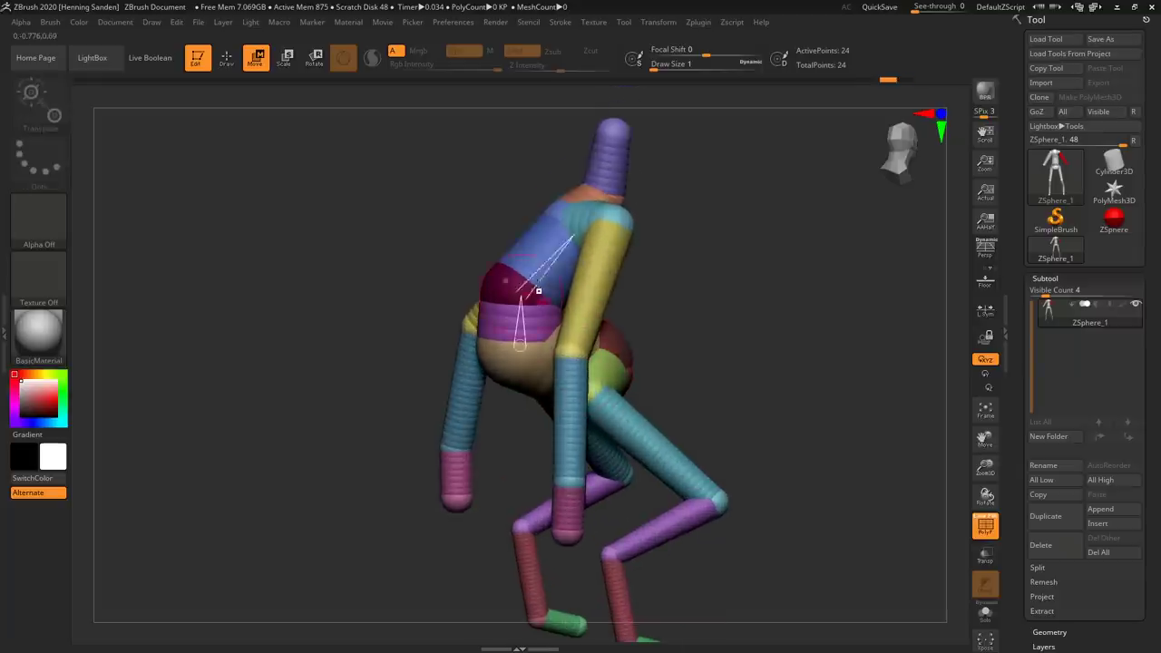
pyautogui.hotkey('ctrl', 'shift', 'z')
pyautogui.hotkey('ctrl', 'shift', 'z')
pyautogui.hotkey('ctrl', 'shift', 'z')
pyautogui.hotkey('ctrl', 'shift', 'z')
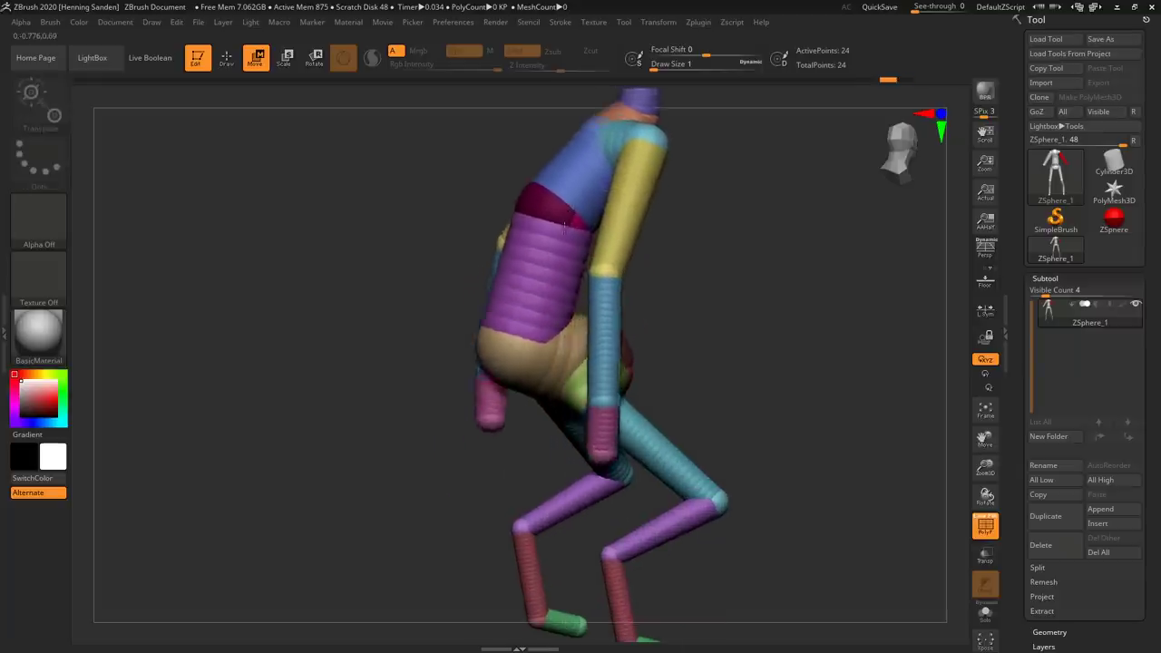
# Lengthen the upper torso and lean it forward from the mid-spine joint
pyautogui.moveTo(552, 234); pyautogui.dragTo(608, 277, button='right')
pyautogui.moveTo(574, 215); pyautogui.dragTo(609, 241)
pyautogui.hotkey('ctrl', 'shift', 'z')
pyautogui.hotkey('ctrl', 'shift', 'z')
pyautogui.hotkey('ctrl', 'shift', 'z')
pyautogui.hotkey('ctrl', 'shift', 'z')
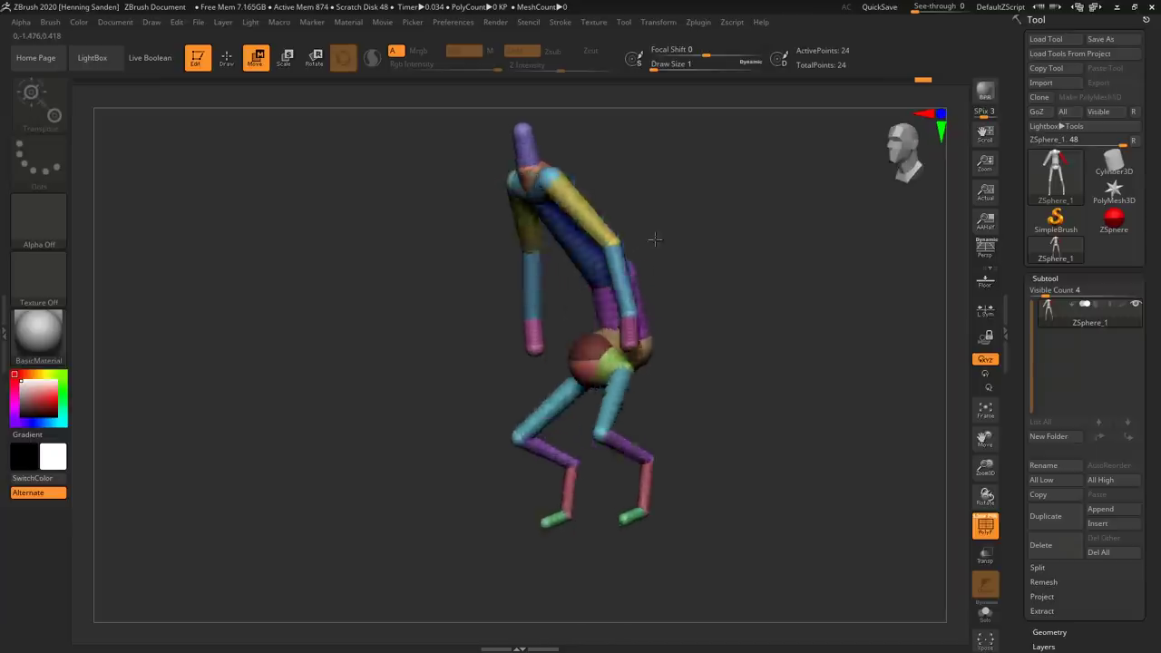
# Try lengthening both arms by scaling the upper-arm links
pyautogui.moveTo(584, 283); pyautogui.dragTo(578, 275, button='right')
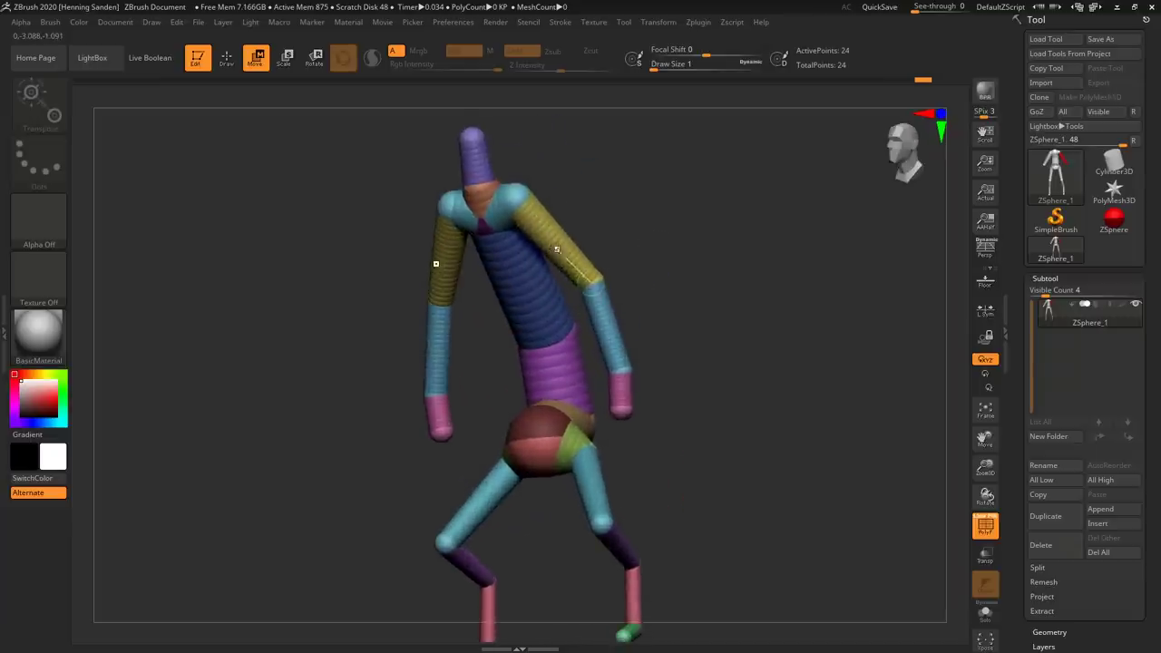
pyautogui.moveTo(556, 252)
pyautogui.mouseDown()
pyautogui.moveTo(572, 241)
pyautogui.moveTo(590, 408)
pyautogui.mouseUp()
pyautogui.hotkey('ctrl', 'z')
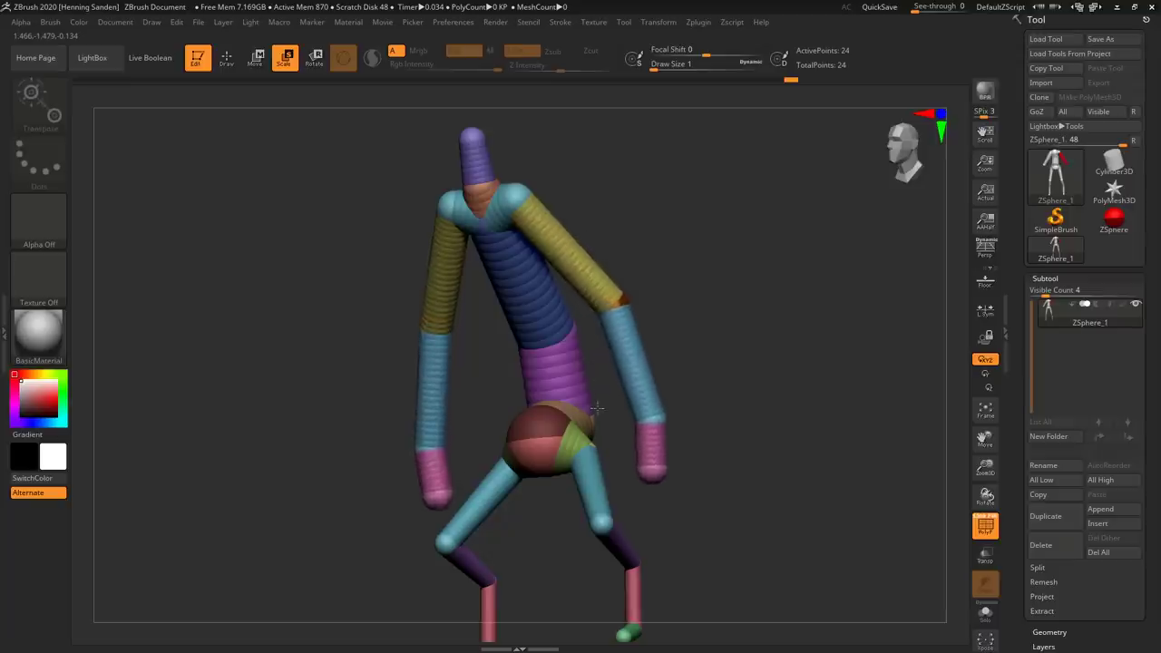
pyautogui.hotkey('ctrl', 'z')
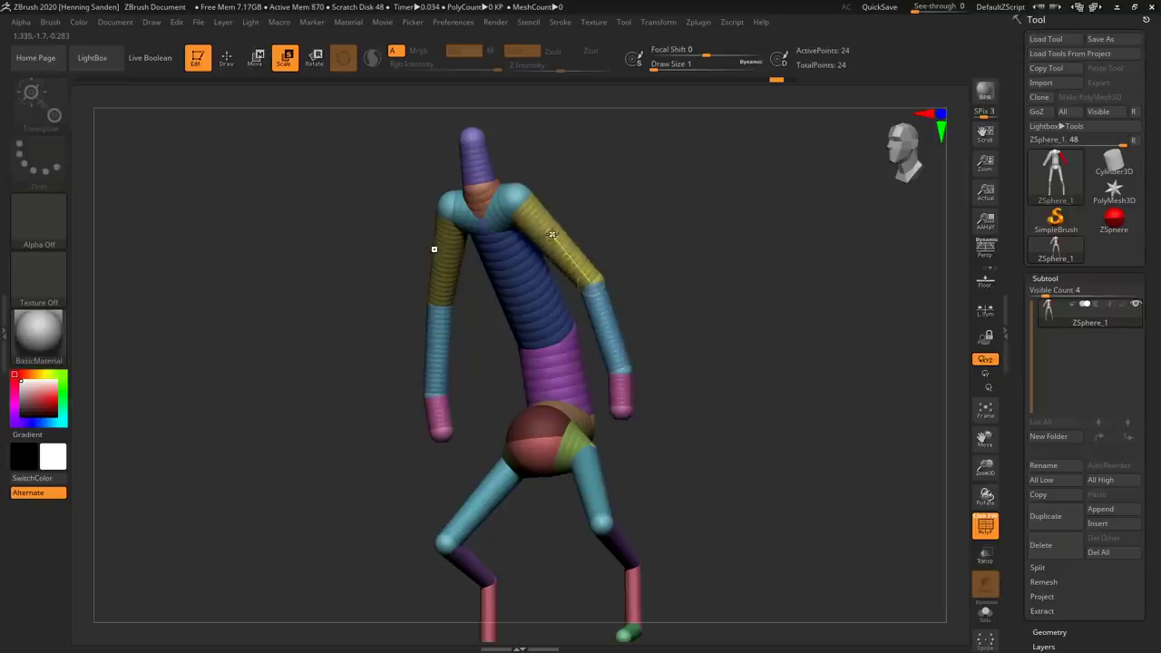
pyautogui.hotkey('ctrl', 'shift', 'z')
pyautogui.hotkey('ctrl', 'shift', 'z')
pyautogui.hotkey('ctrl', 'shift', 'z')
pyautogui.hotkey('ctrl', 'z')
pyautogui.hotkey('ctrl', 'z')
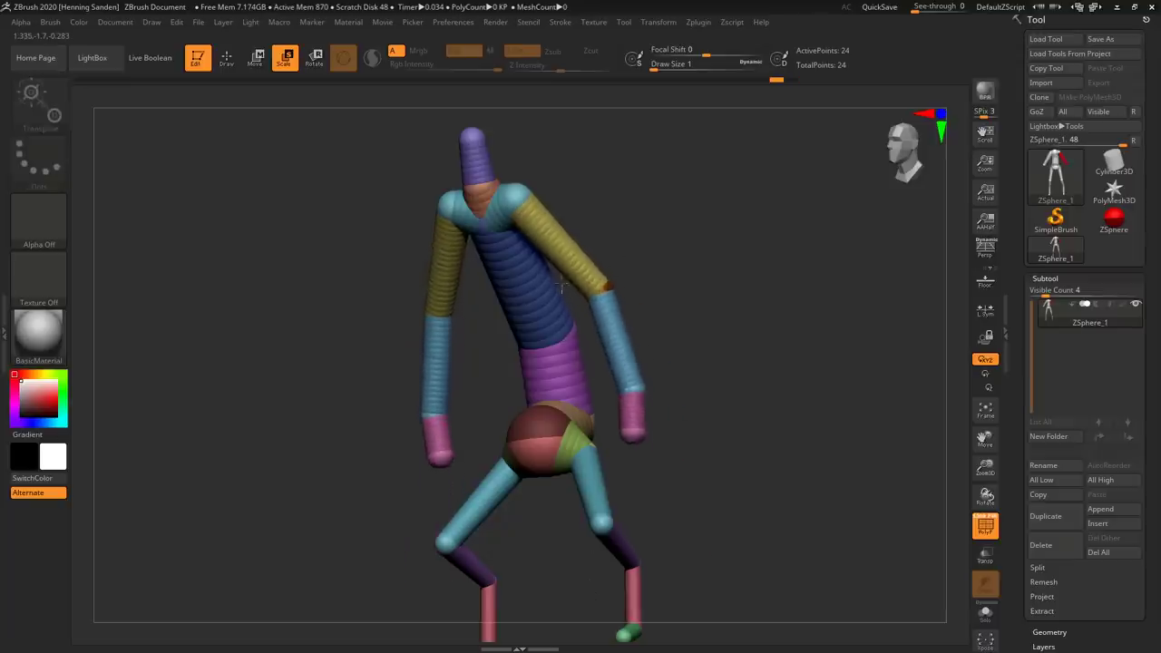
# Try thickening the shoulders, arms and hands by scaling the arm chain from the upper-arm link
pyautogui.moveTo(580, 270); pyautogui.dragTo(377, 484)
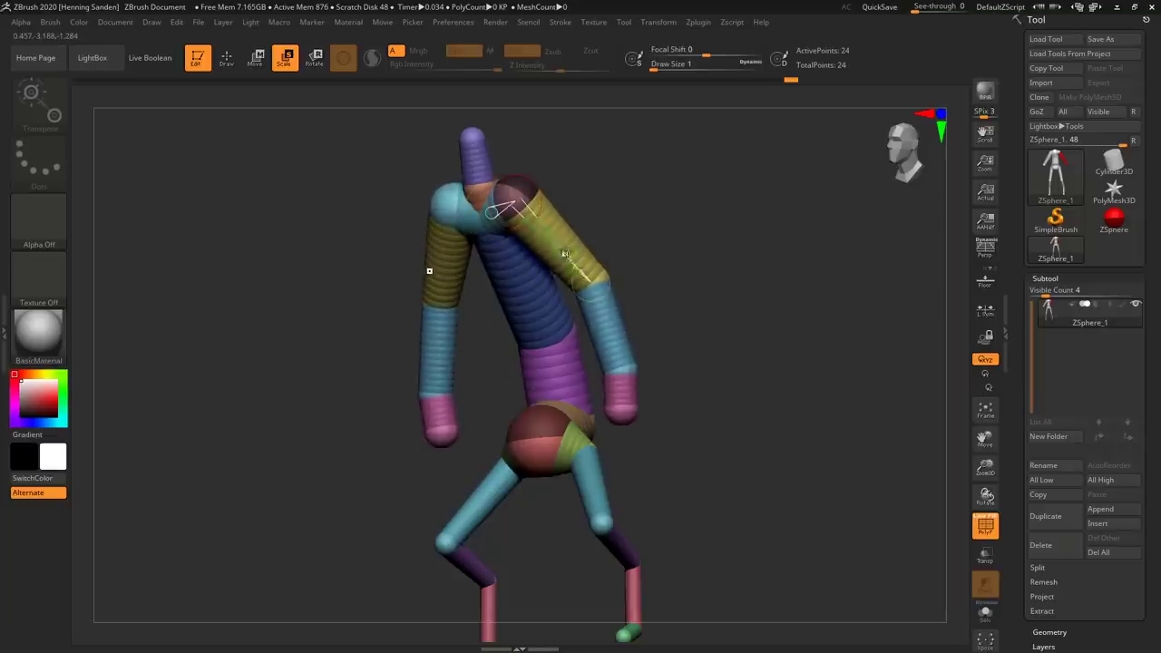
pyautogui.hotkey('ctrl', 'z')
pyautogui.moveTo(553, 241)
pyautogui.mouseDown()
pyautogui.moveTo(445, 356)
pyautogui.moveTo(300, 575)
pyautogui.mouseUp()
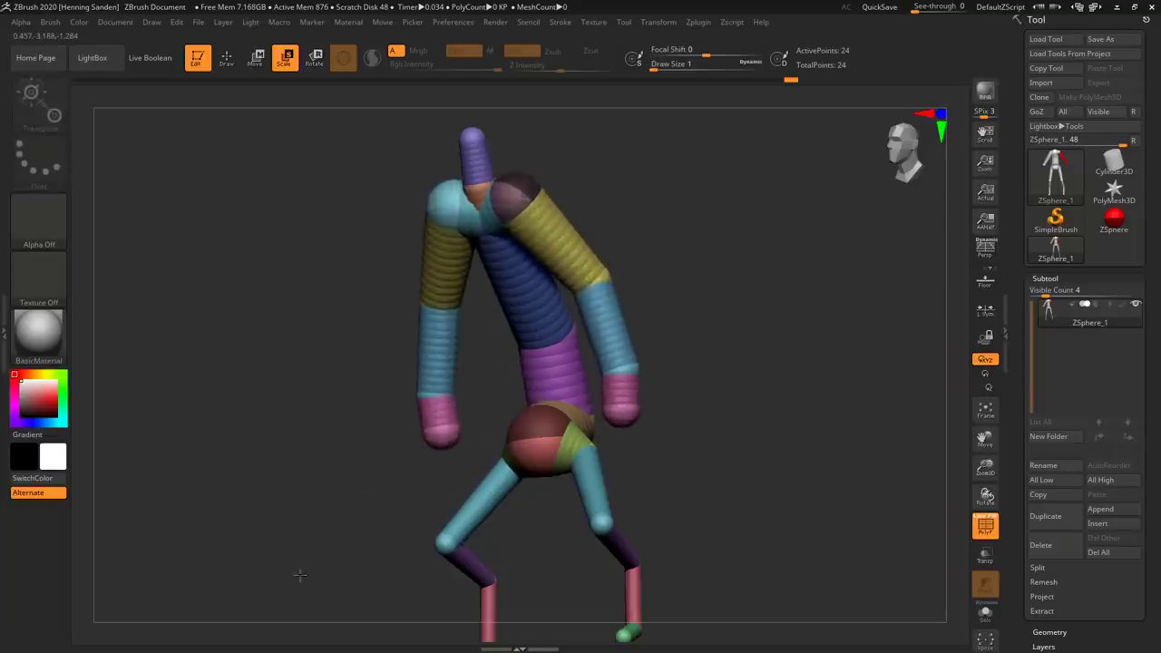
# Rotate both arms at the shoulders so they reach forward and downward, away from the torso
pyautogui.moveTo(522, 324); pyautogui.dragTo(508, 389, button='right')
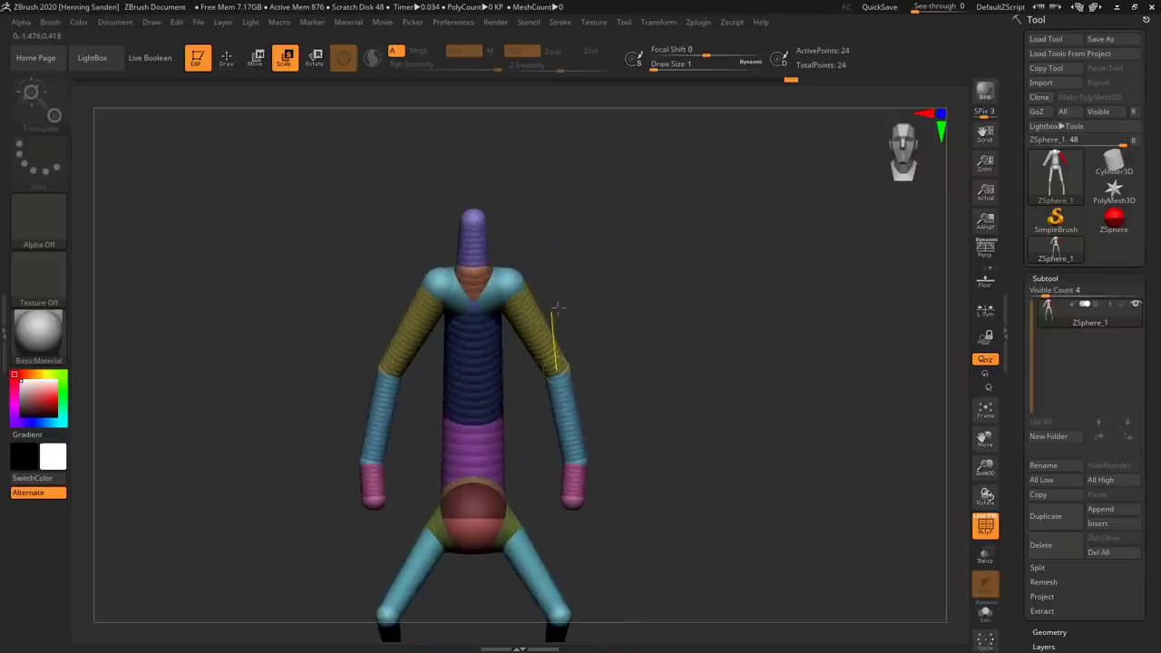
pyautogui.click(314, 58)
pyautogui.keyDown('alt'); pyautogui.moveTo(532, 304); pyautogui.dragTo(532, 252, button='right'); pyautogui.keyUp('alt')
pyautogui.moveTo(649, 263); pyautogui.dragTo(539, 286, button='right')
pyautogui.moveTo(539, 286); pyautogui.dragTo(415, 220)
pyautogui.moveTo(415, 223); pyautogui.dragTo(524, 238, button='right')
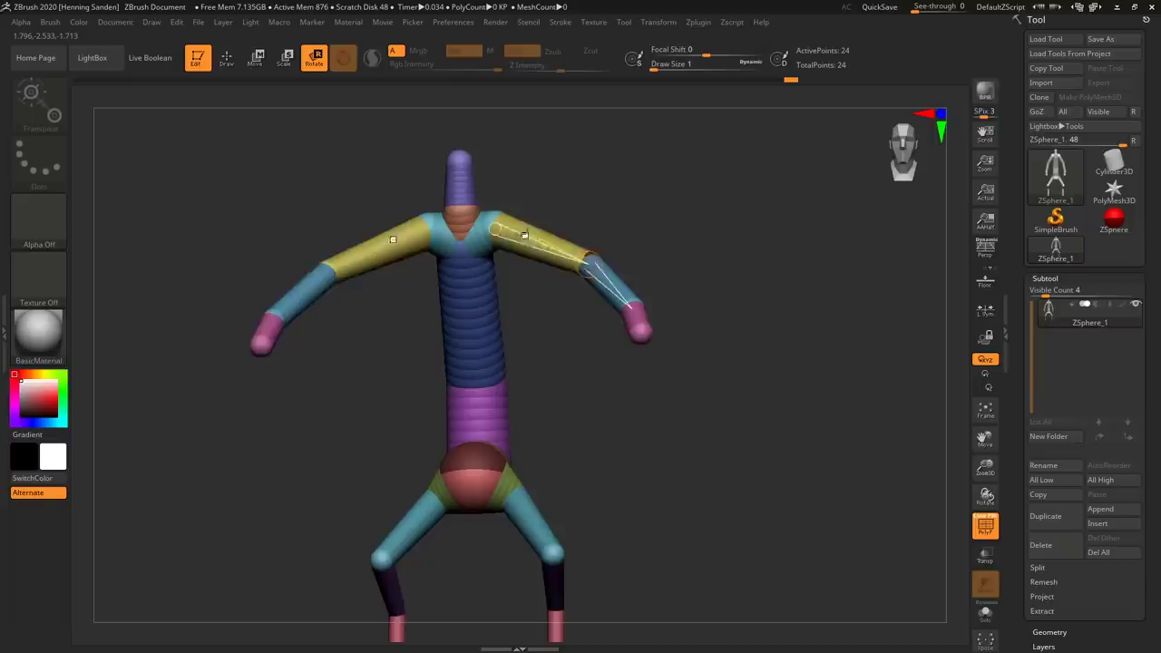
pyautogui.moveTo(529, 239); pyautogui.dragTo(522, 288)
pyautogui.moveTo(523, 287)
pyautogui.mouseDown(button='right')
pyautogui.moveTo(557, 269)
pyautogui.moveTo(626, 342)
pyautogui.moveTo(529, 308)
pyautogui.mouseUp(button='right')
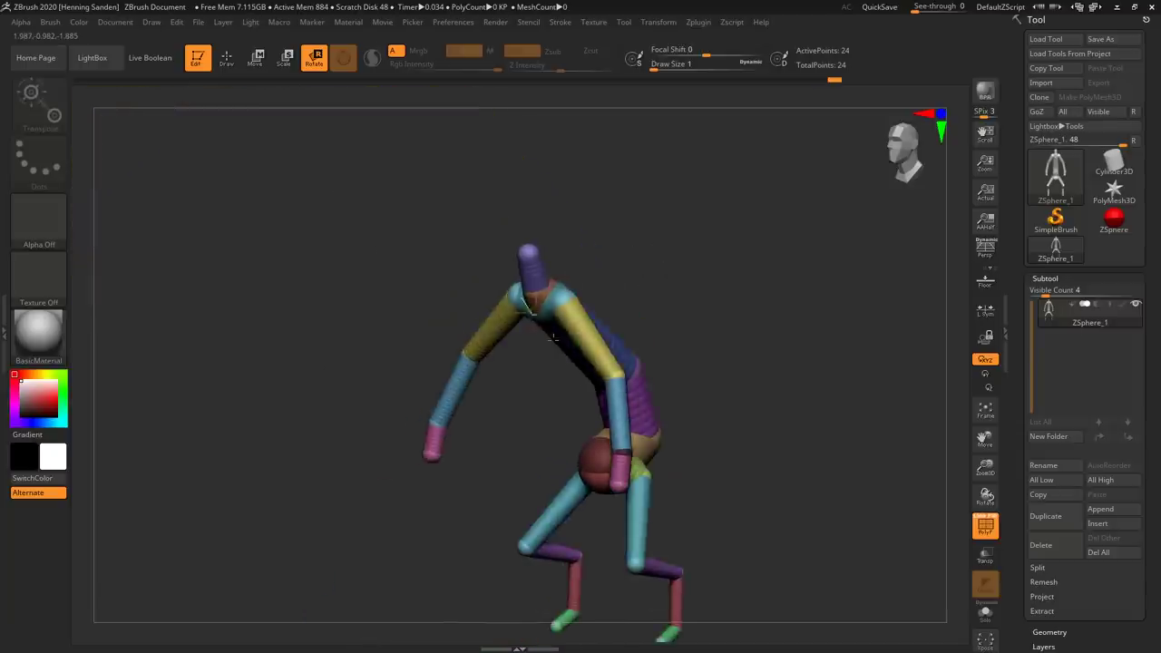
# Add a ZSphere at the back of the hips and move it backward and downward to form a tapered tail
pyautogui.keyDown('alt'); pyautogui.moveTo(668, 370); pyautogui.dragTo(626, 322, button='right'); pyautogui.keyUp('alt')
pyautogui.keyDown('shift'); pyautogui.moveTo(626, 322); pyautogui.dragTo(556, 325, button='right'); pyautogui.keyUp('shift')
pyautogui.keyDown('alt'); pyautogui.moveTo(555, 325); pyautogui.dragTo(538, 292, button='right'); pyautogui.keyUp('alt')
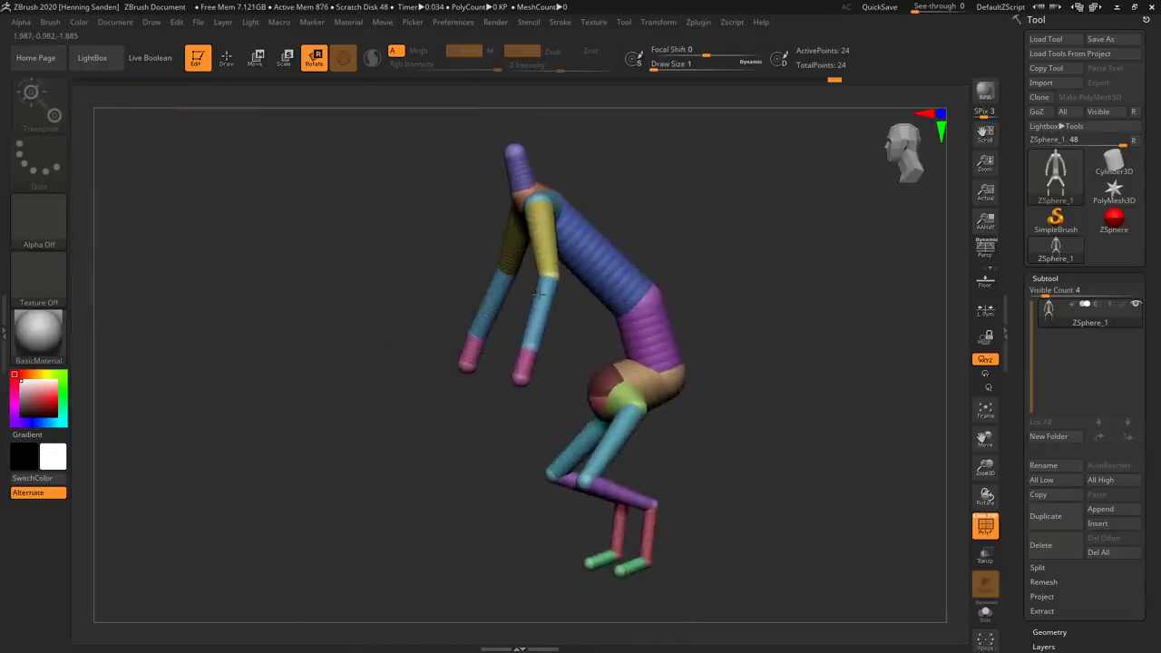
pyautogui.keyDown('shift'); pyautogui.moveTo(655, 286); pyautogui.dragTo(666, 292, button='right'); pyautogui.keyUp('shift')
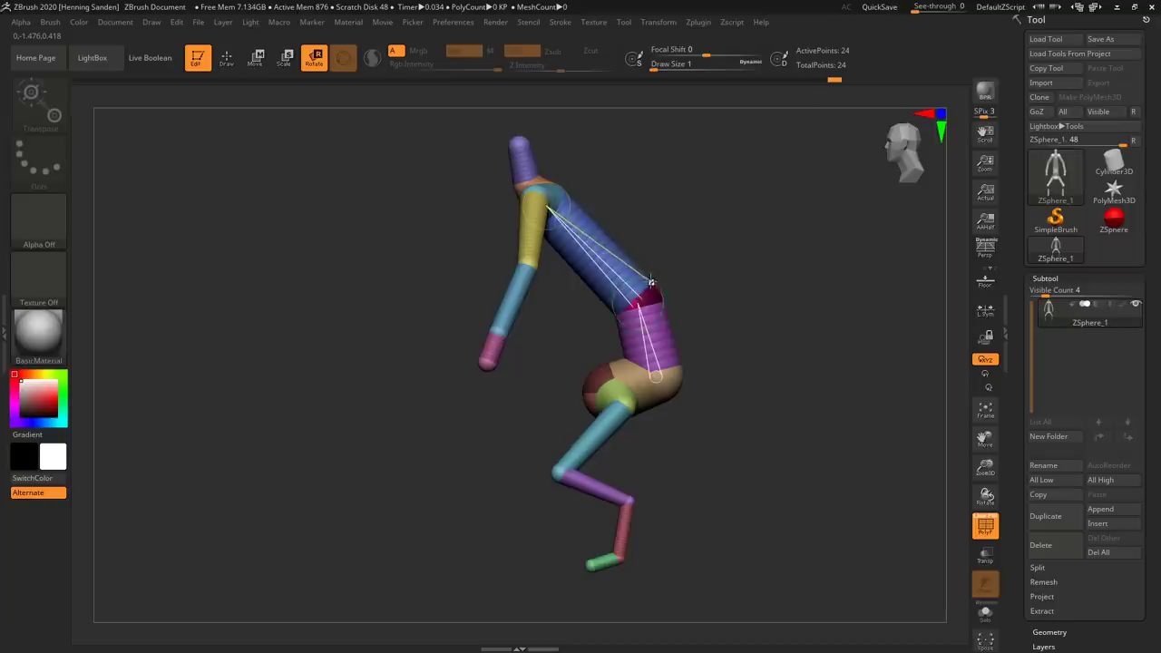
pyautogui.moveTo(660, 293); pyautogui.dragTo(627, 304, button='right')
pyautogui.press('q')
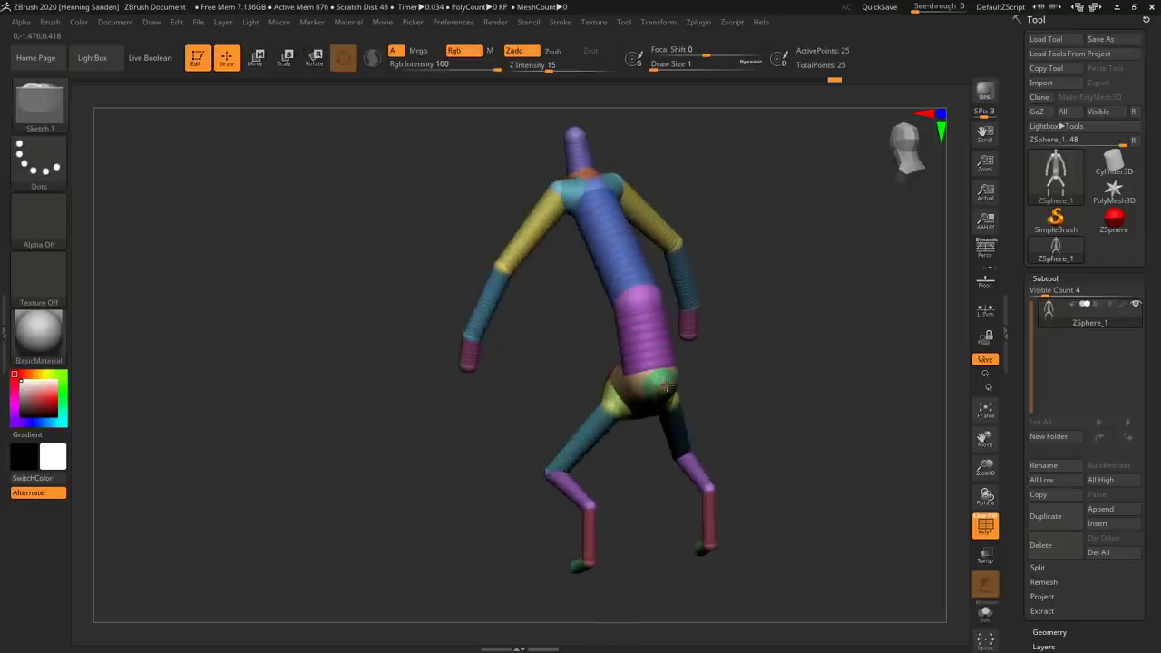
pyautogui.hotkey('ctrl', 'z')
pyautogui.click(663, 386)
pyautogui.moveTo(667, 384); pyautogui.dragTo(739, 368, button='right')
pyautogui.press('w')
pyautogui.moveTo(684, 389); pyautogui.dragTo(827, 455)
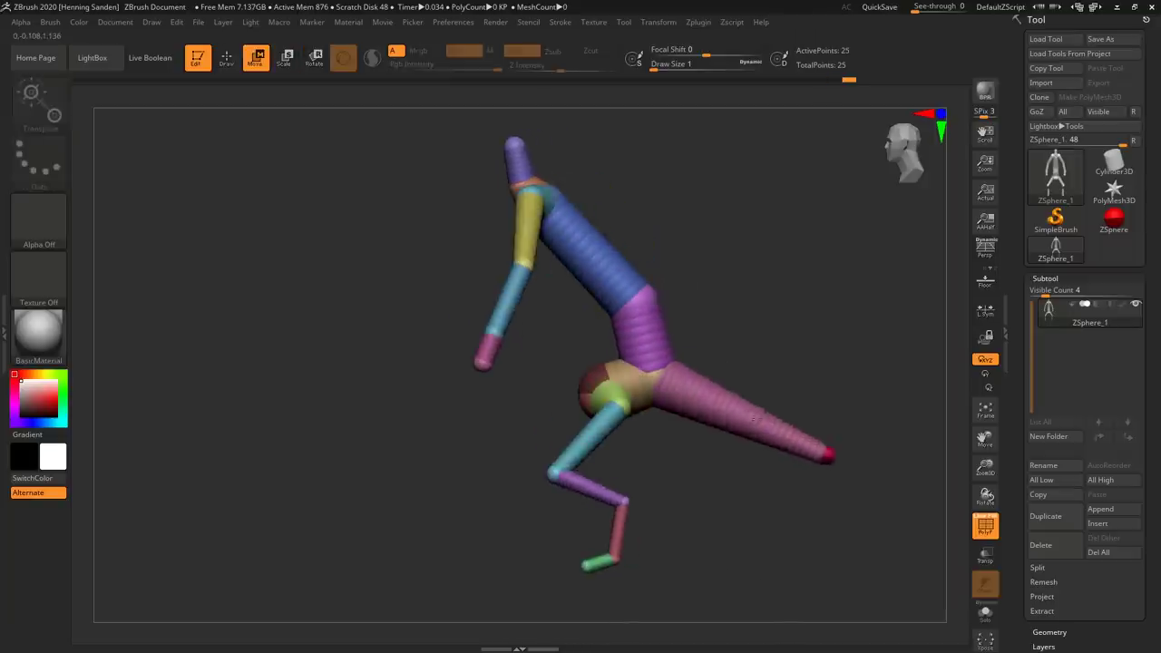
# Insert two joints along the tail and move them to give it a curve
pyautogui.press('q')
pyautogui.click(701, 393)
pyautogui.press('w')
pyautogui.press('q')
pyautogui.click(757, 423)
pyautogui.press('w')
pyautogui.moveTo(757, 423); pyautogui.dragTo(755, 440)
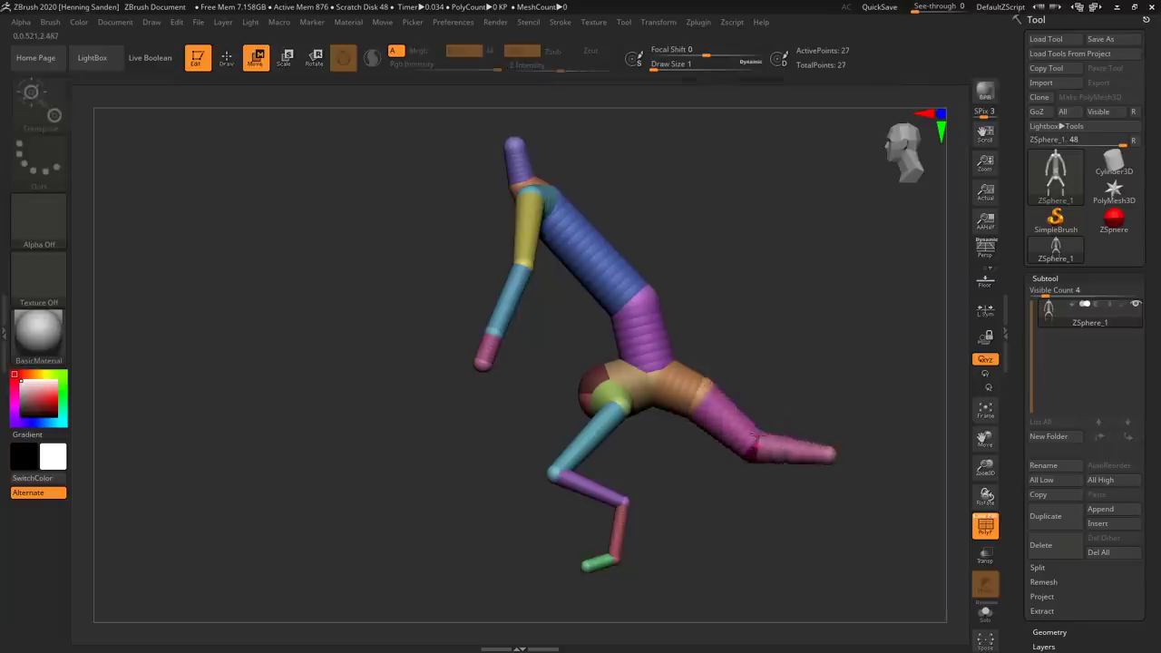
# Move the tail's first joint downward to deepen the curve of the tail below the hips
pyautogui.moveTo(699, 391); pyautogui.dragTo(694, 427)
pyautogui.keyDown('alt'); pyautogui.moveTo(690, 362); pyautogui.dragTo(606, 367, button='right'); pyautogui.keyUp('alt')
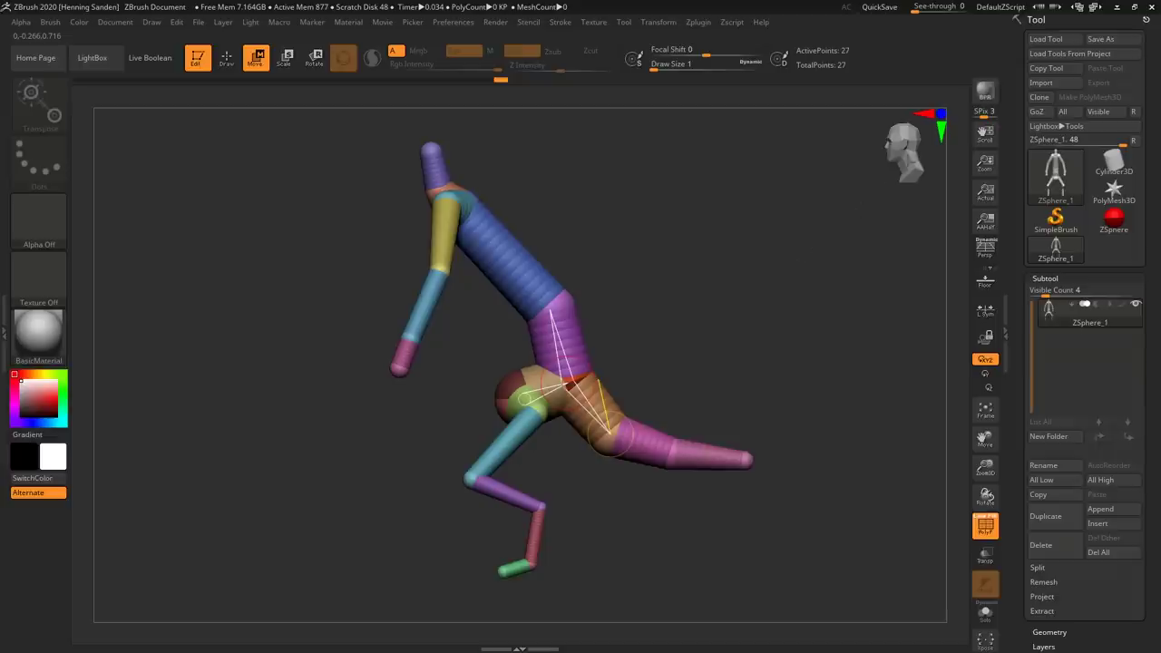
# Preview the armature's adaptive skin and inspect the mesh with the polyframe display turned off
pyautogui.moveTo(1018, 594); pyautogui.dragTo(1018, 111)
pyautogui.click(1057, 352)
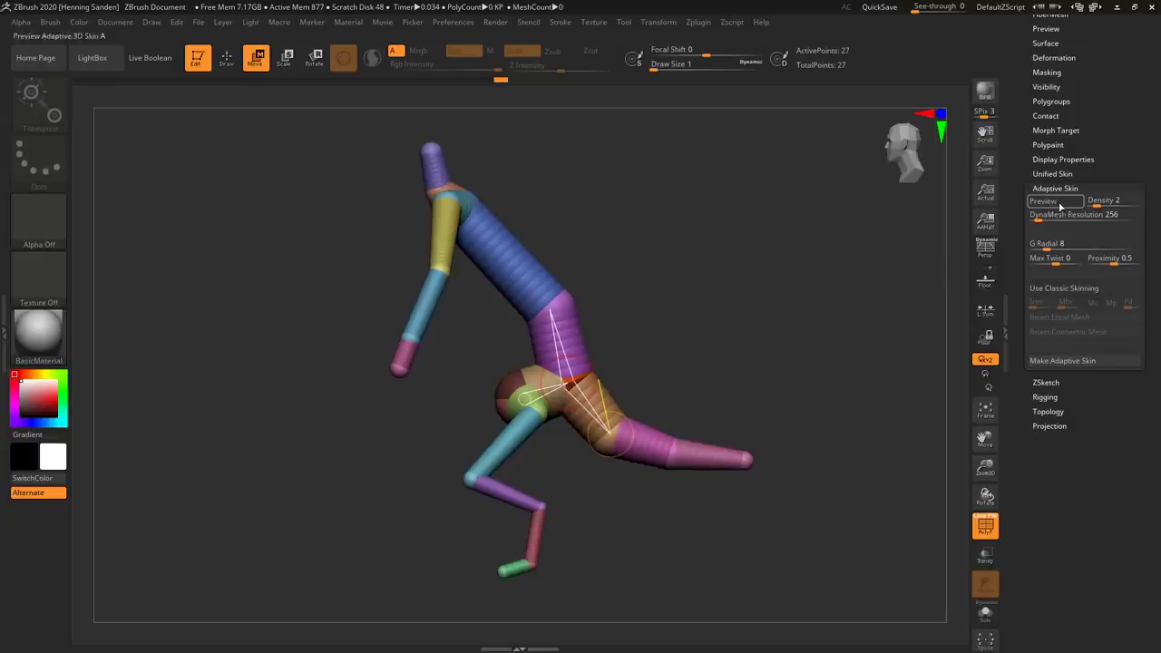
pyautogui.click(1053, 201)
pyautogui.keyDown('alt'); pyautogui.moveTo(609, 249); pyautogui.dragTo(582, 260); pyautogui.keyUp('alt')
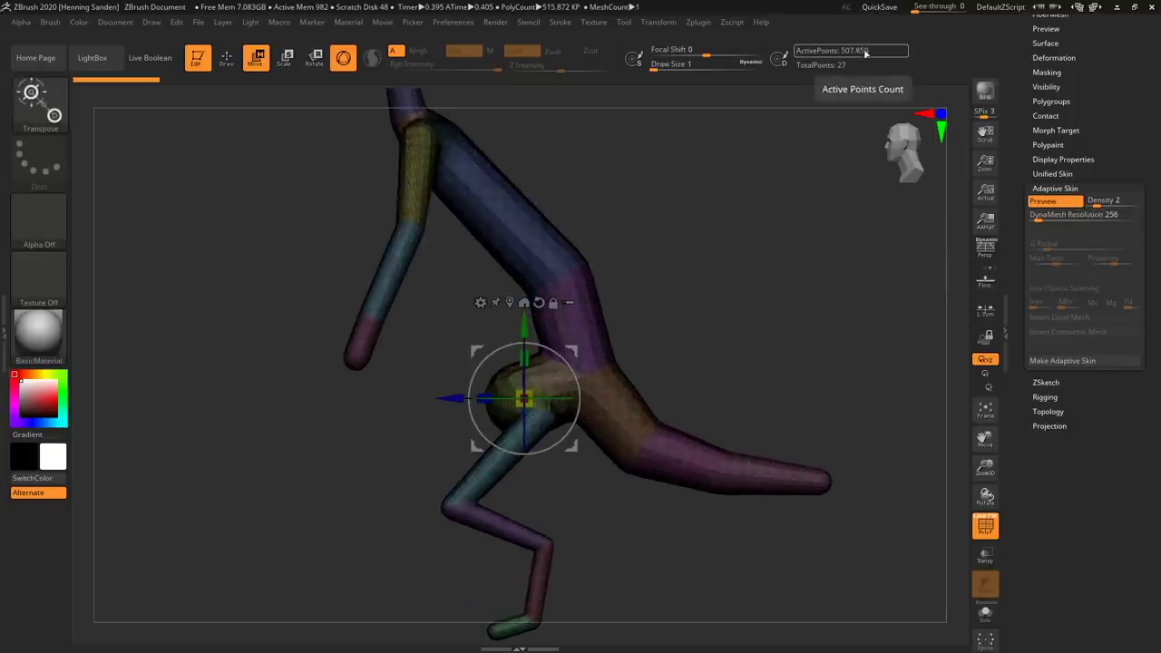
pyautogui.scroll(3, 596, 265)
pyautogui.hotkey('shift', 'f')
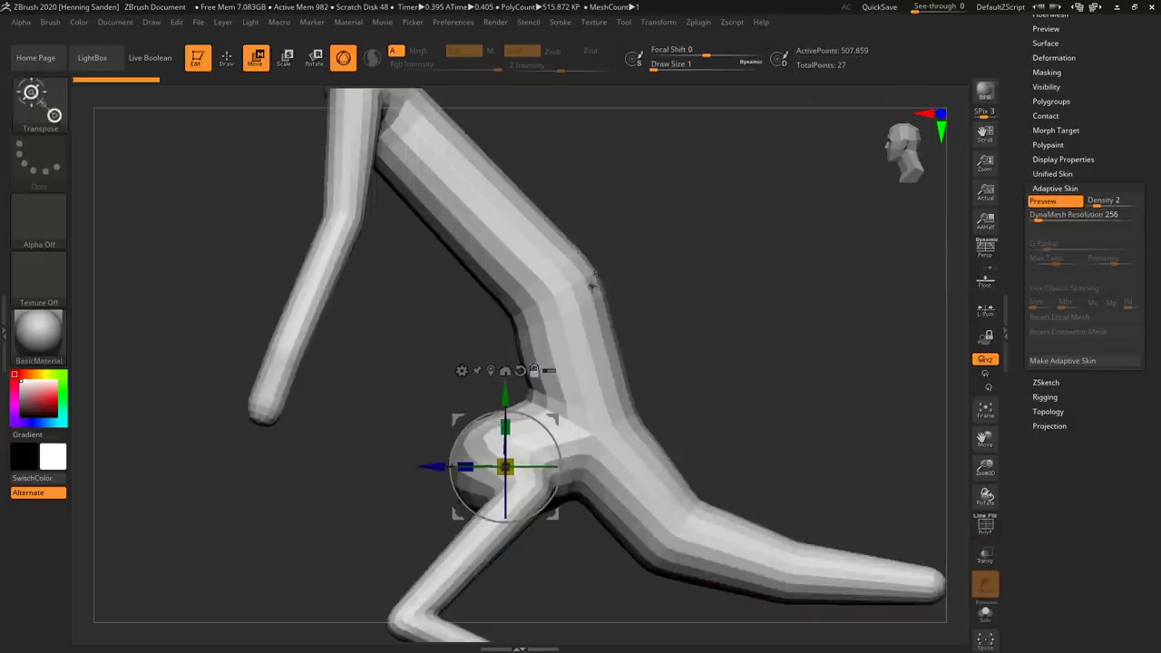
pyautogui.keyDown('ctrl'); pyautogui.moveTo(591, 285); pyautogui.dragTo(571, 270, button='right'); pyautogui.keyUp('ctrl')
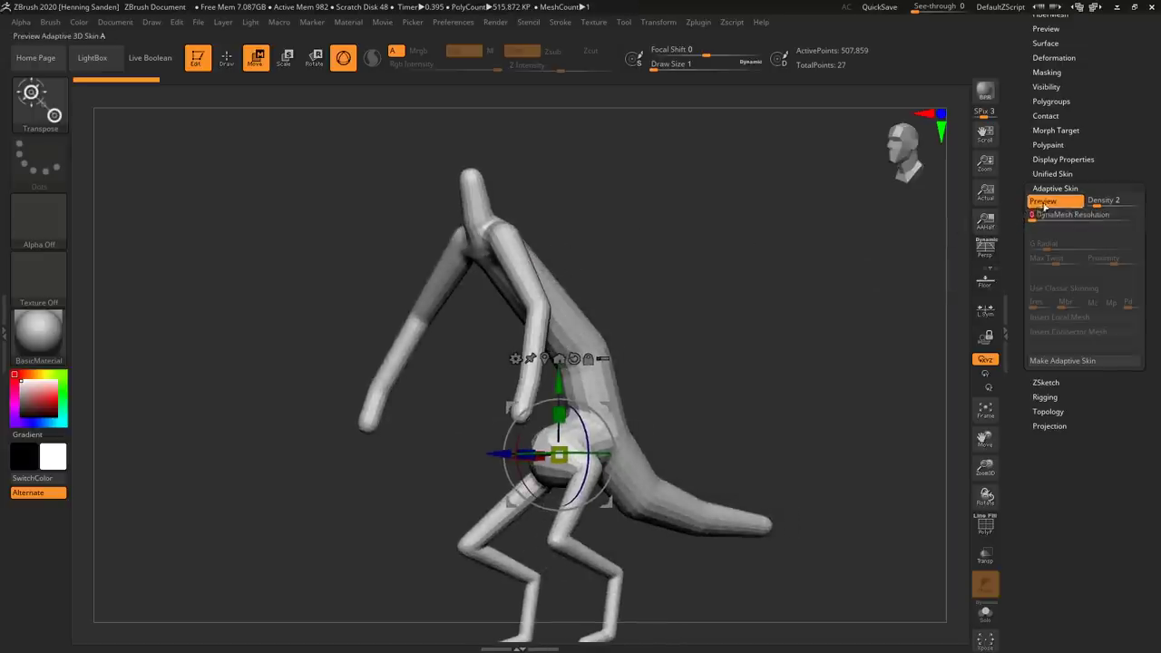
# Set the adaptive skin's DynaMesh Resolution to 0 and regenerate the preview with the polyframe shown
pyautogui.click(1044, 201)
pyautogui.click(1044, 202)
pyautogui.hotkey('shift', 'f')
pyautogui.keyDown('ctrl'); pyautogui.moveTo(555, 271); pyautogui.dragTo(616, 285, button='right'); pyautogui.keyUp('ctrl')
pyautogui.moveTo(620, 227)
pyautogui.keyDown('alt'); pyautogui.mouseDown(button='right')
pyautogui.moveTo(626, 285)
pyautogui.moveTo(699, 267)
pyautogui.moveTo(659, 290)
pyautogui.moveTo(644, 160)
pyautogui.mouseUp(button='right'); pyautogui.keyUp('alt')
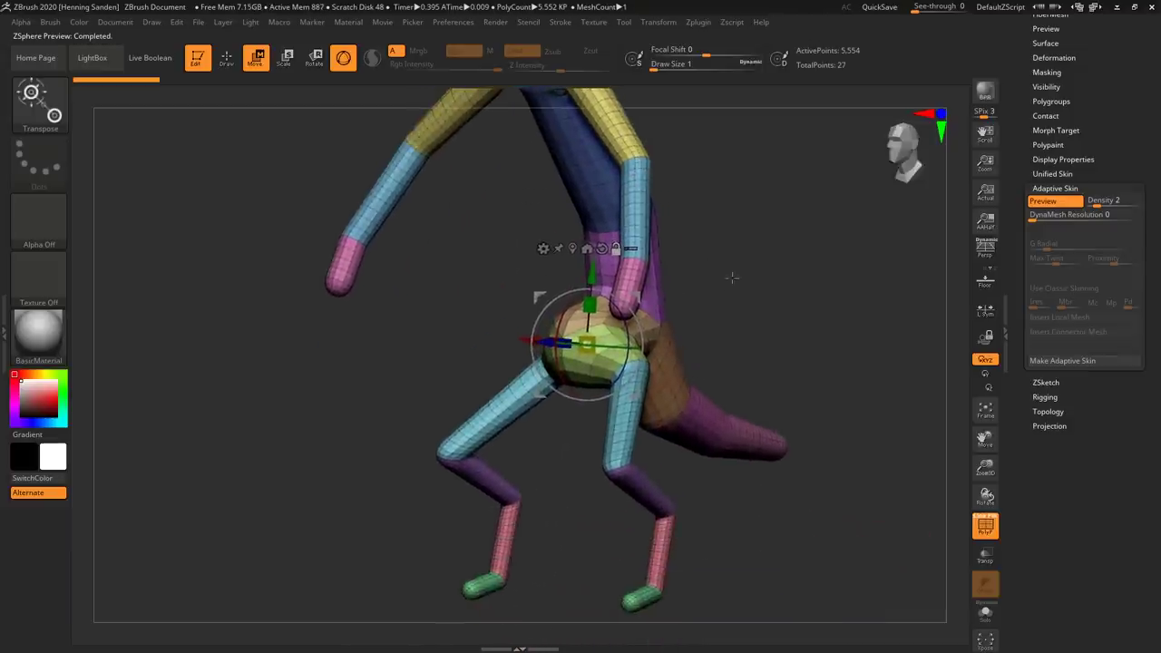
# Examine the previewed mesh's topology around the hips, arms, back and tail from several angles
pyautogui.press('q')
pyautogui.moveTo(599, 316)
pyautogui.mouseDown(button='right')
pyautogui.moveTo(633, 314)
pyautogui.moveTo(629, 341)
pyautogui.mouseUp(button='right')
pyautogui.keyDown('ctrl'); pyautogui.moveTo(630, 341); pyautogui.dragTo(635, 373, button='right'); pyautogui.keyUp('ctrl')
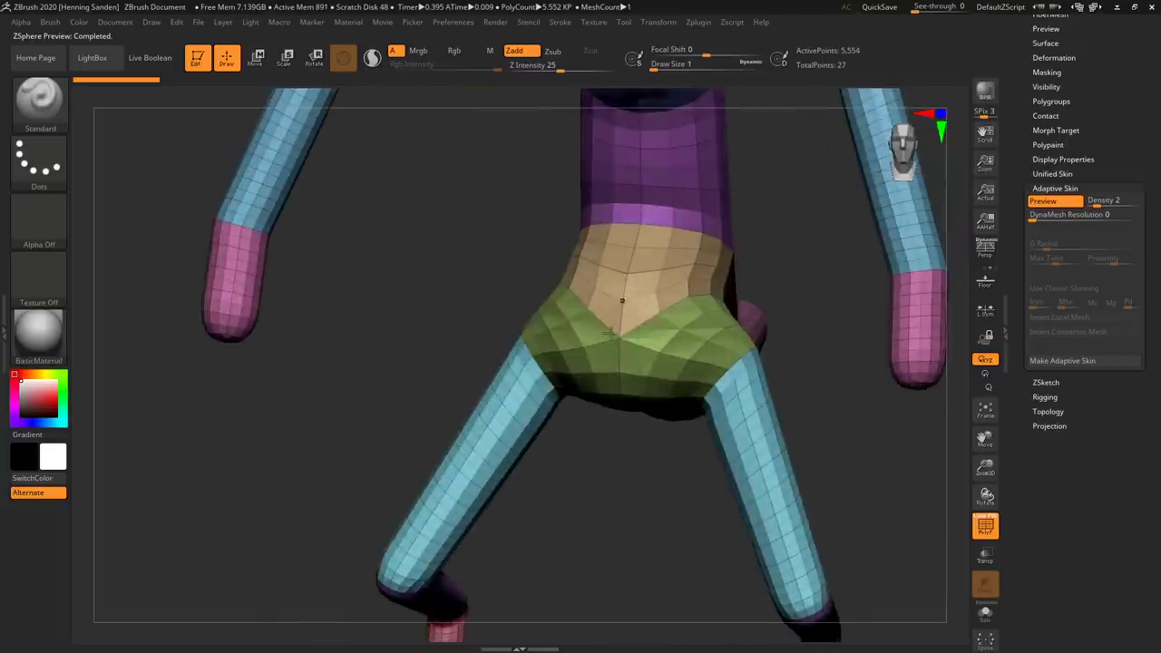
pyautogui.scroll(-5, 652, 335)
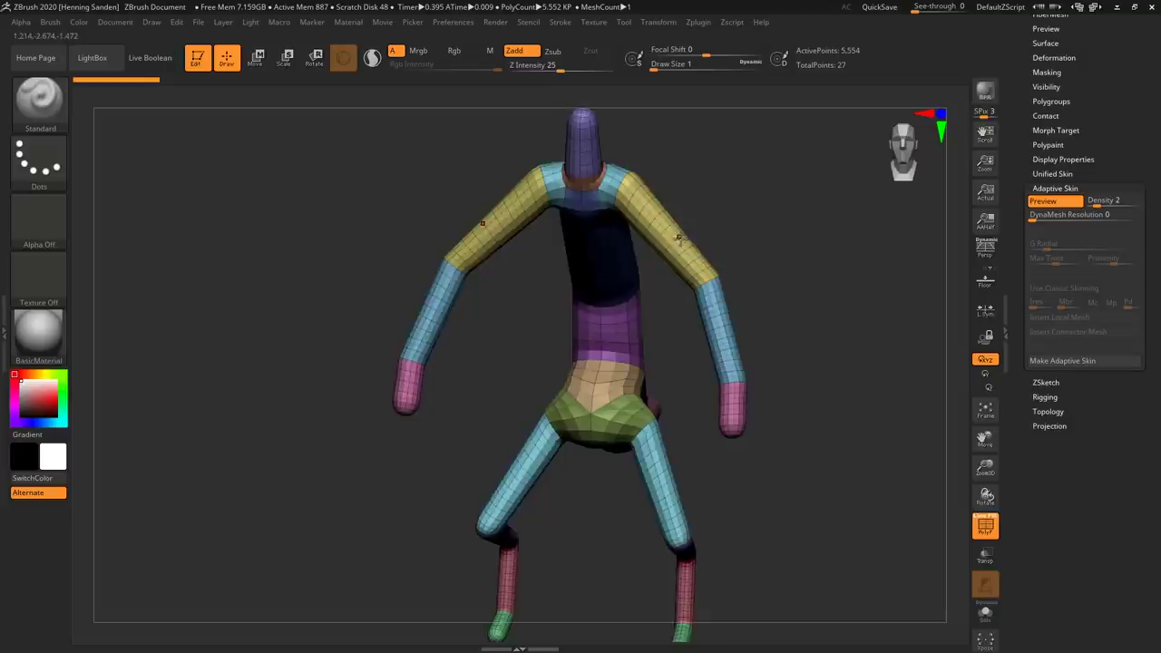
pyautogui.moveTo(680, 240); pyautogui.dragTo(547, 256, button='right')
pyautogui.moveTo(603, 296); pyautogui.dragTo(668, 282, button='right')
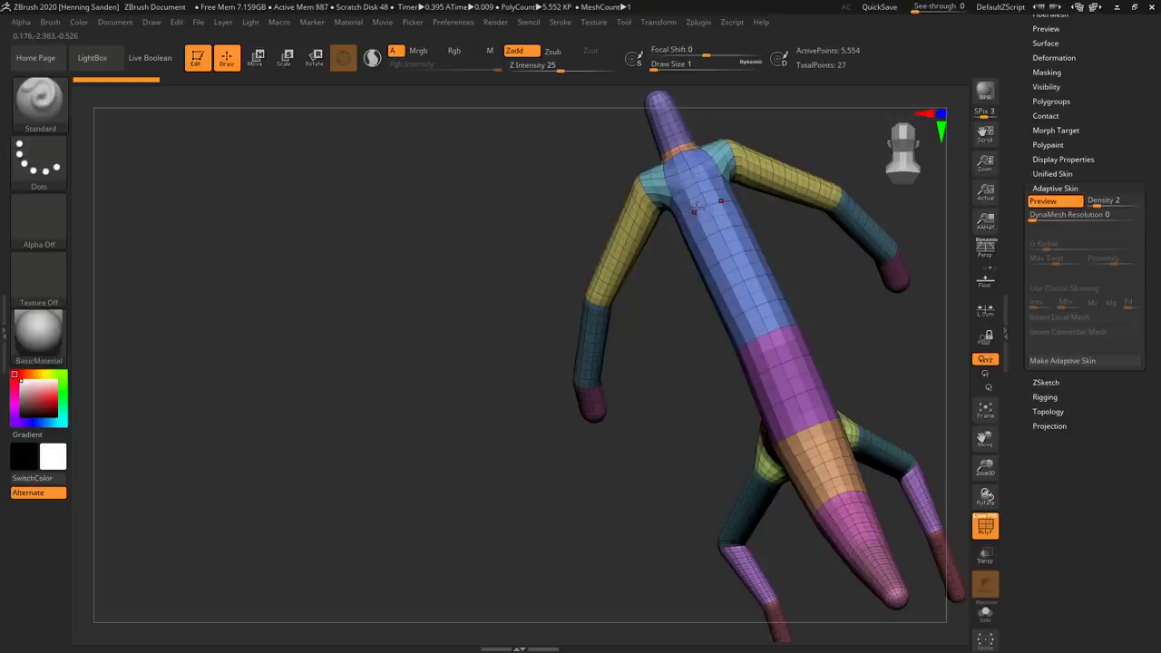
pyautogui.moveTo(697, 215); pyautogui.dragTo(754, 155, button='right')
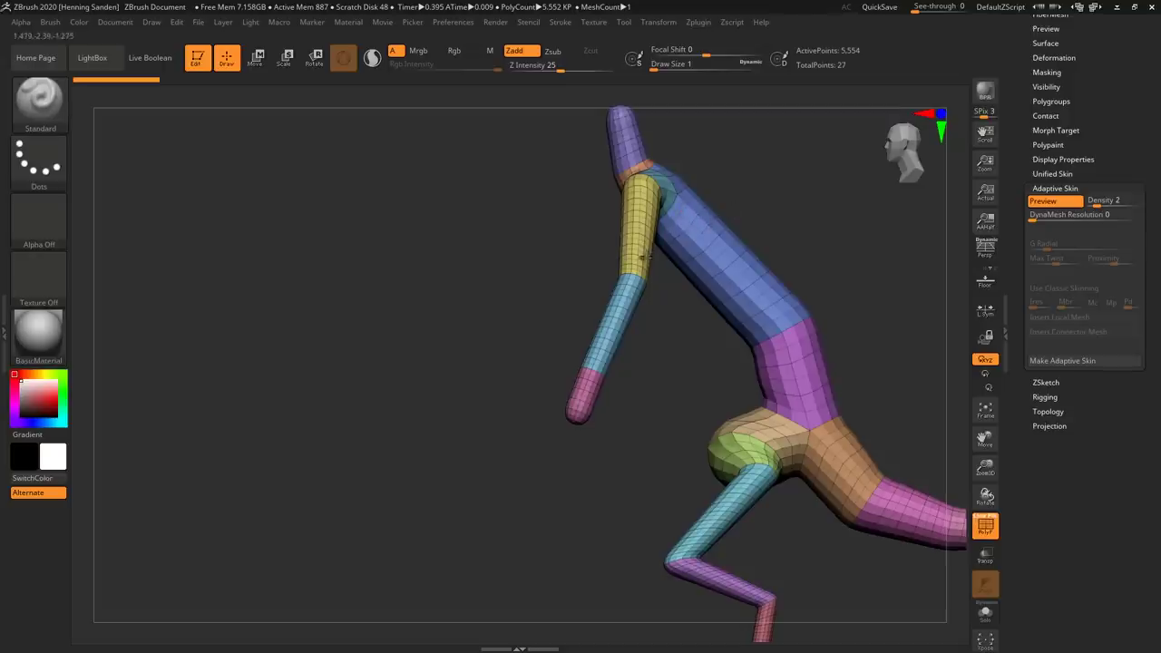
pyautogui.moveTo(646, 256)
pyautogui.mouseDown(button='right')
pyautogui.moveTo(724, 239)
pyautogui.moveTo(708, 251)
pyautogui.moveTo(656, 233)
pyautogui.moveTo(702, 231)
pyautogui.moveTo(704, 246)
pyautogui.moveTo(591, 251)
pyautogui.moveTo(638, 279)
pyautogui.moveTo(642, 265)
pyautogui.moveTo(630, 261)
pyautogui.mouseUp(button='right')
# Compare the ZSphere armature with its adaptive skin preview by switching between the two
pyautogui.press('a')
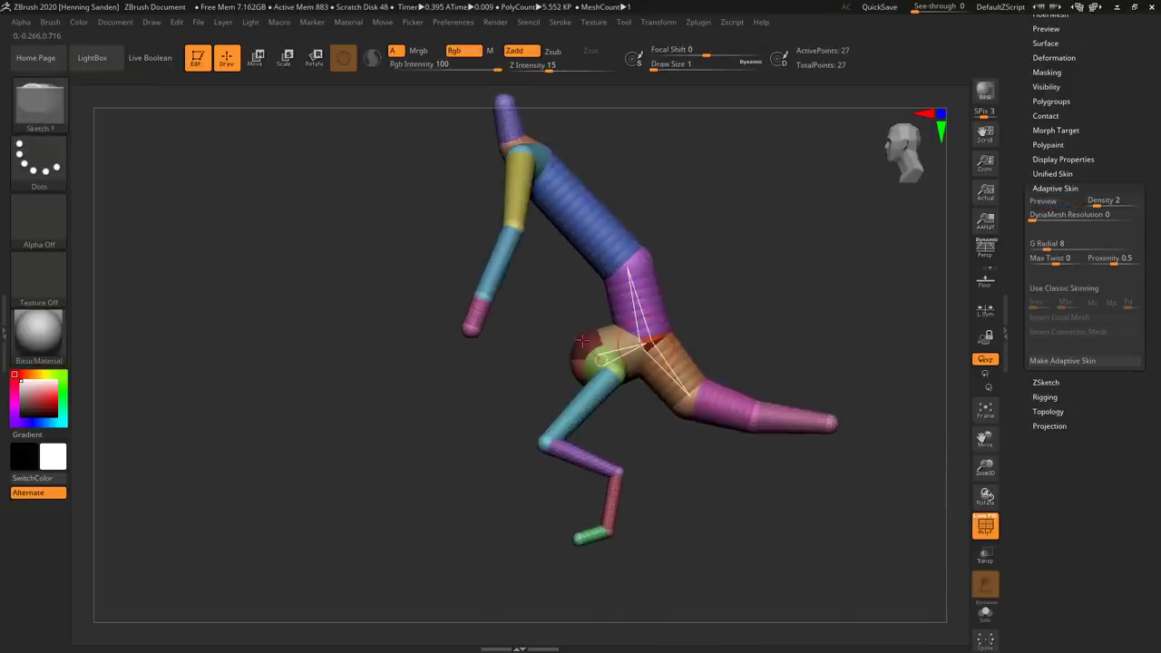
pyautogui.click(1043, 200)
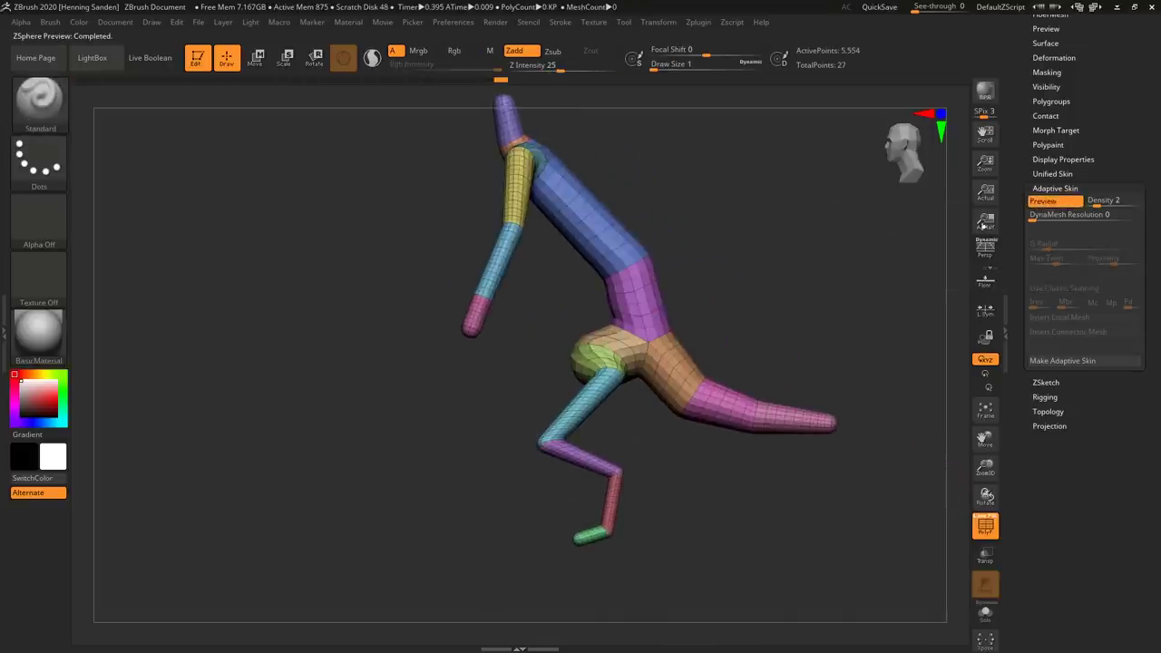
pyautogui.moveTo(623, 257); pyautogui.dragTo(647, 257, button='right')
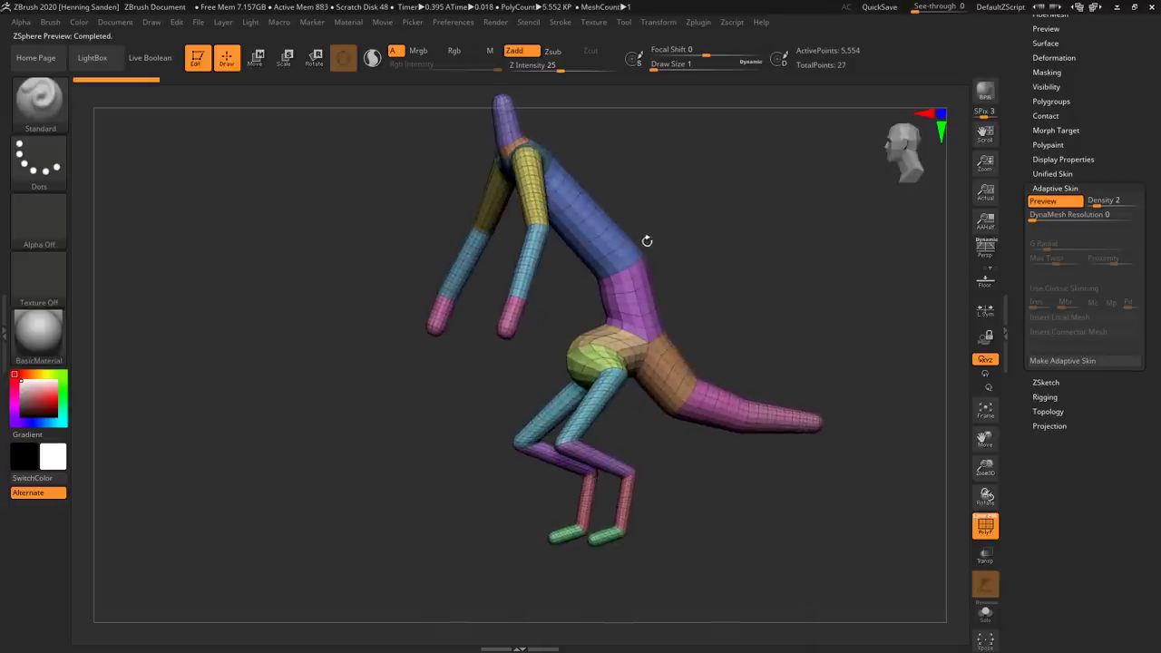
pyautogui.press('a')
pyautogui.press('a')
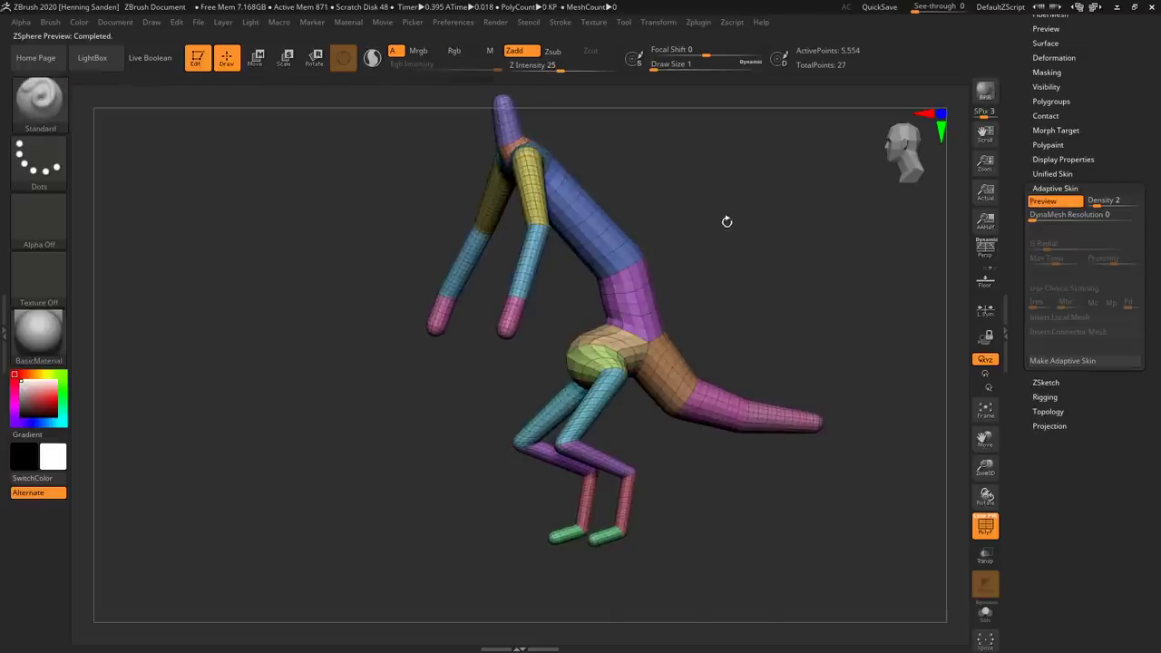
pyautogui.moveTo(726, 221); pyautogui.dragTo(705, 245, button='right')
# Preview the adaptive skin at Density 1 and return the density to 2
pyautogui.click(1043, 200)
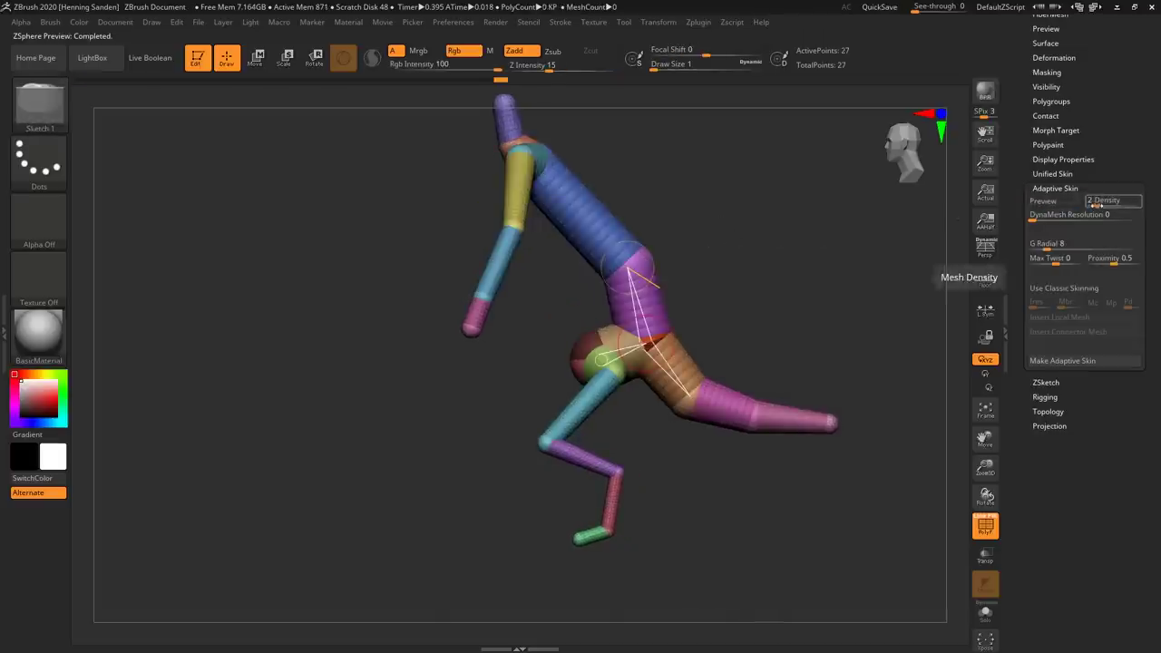
pyautogui.press('a')
pyautogui.moveTo(658, 226)
pyautogui.mouseDown(button='right')
pyautogui.moveTo(700, 246)
pyautogui.moveTo(662, 247)
pyautogui.moveTo(676, 245)
pyautogui.mouseUp(button='right')
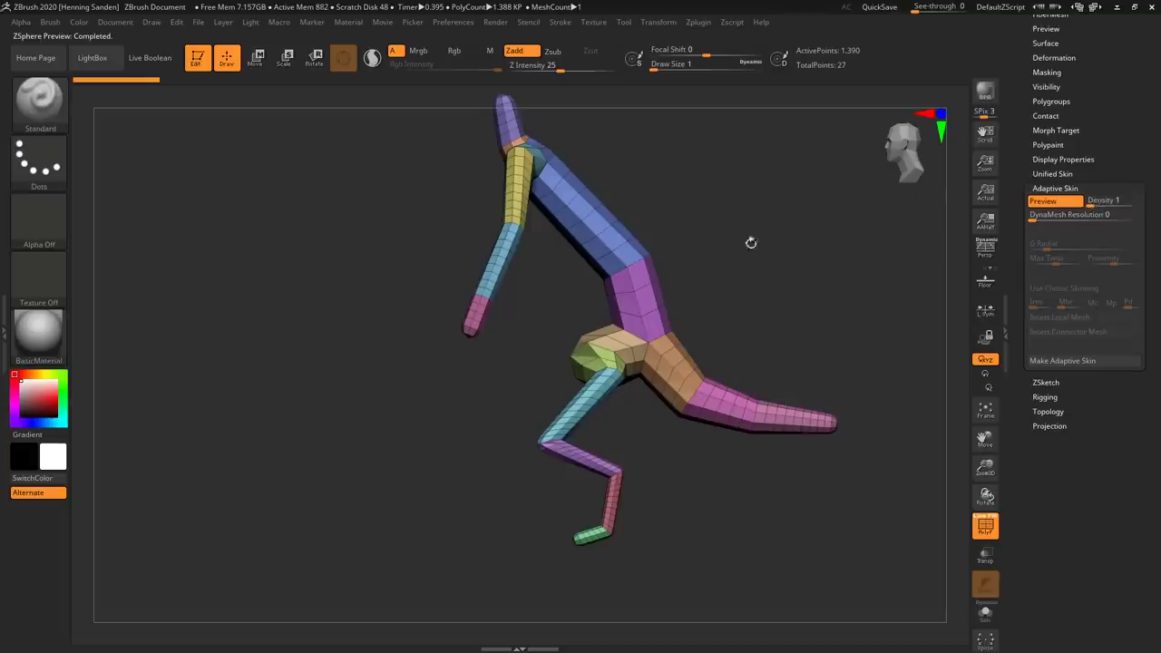
pyautogui.click(1096, 201)
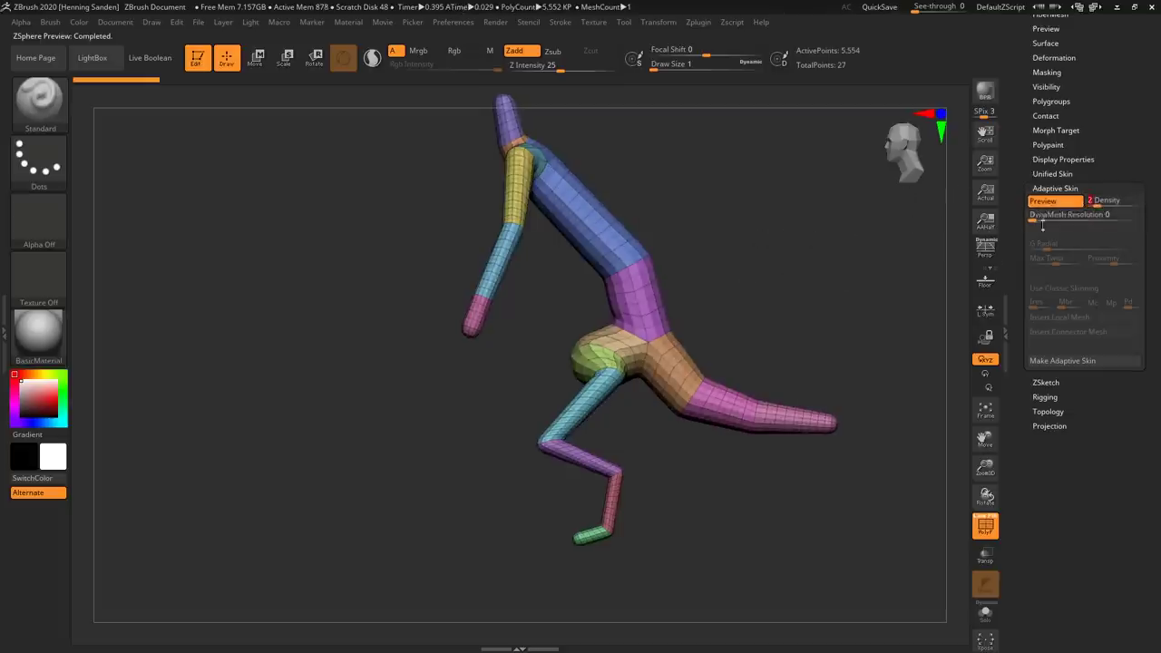
# Generate an adaptive skin mesh from the armature and make that new mesh the active tool
pyautogui.click(1075, 361)
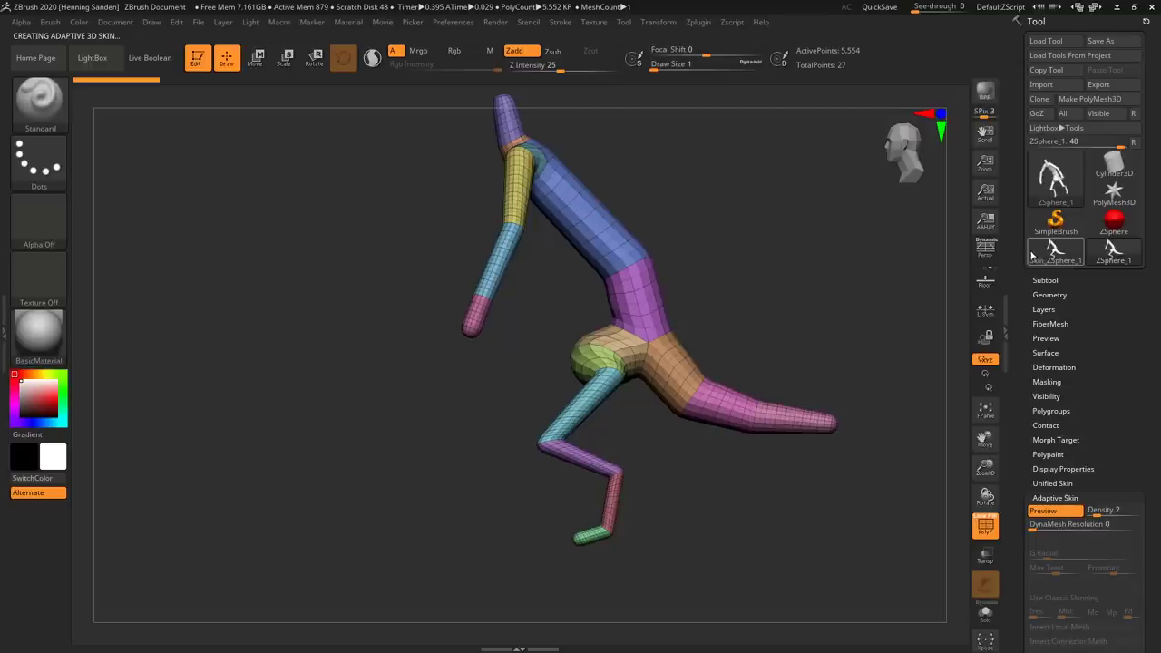
pyautogui.click(1053, 254)
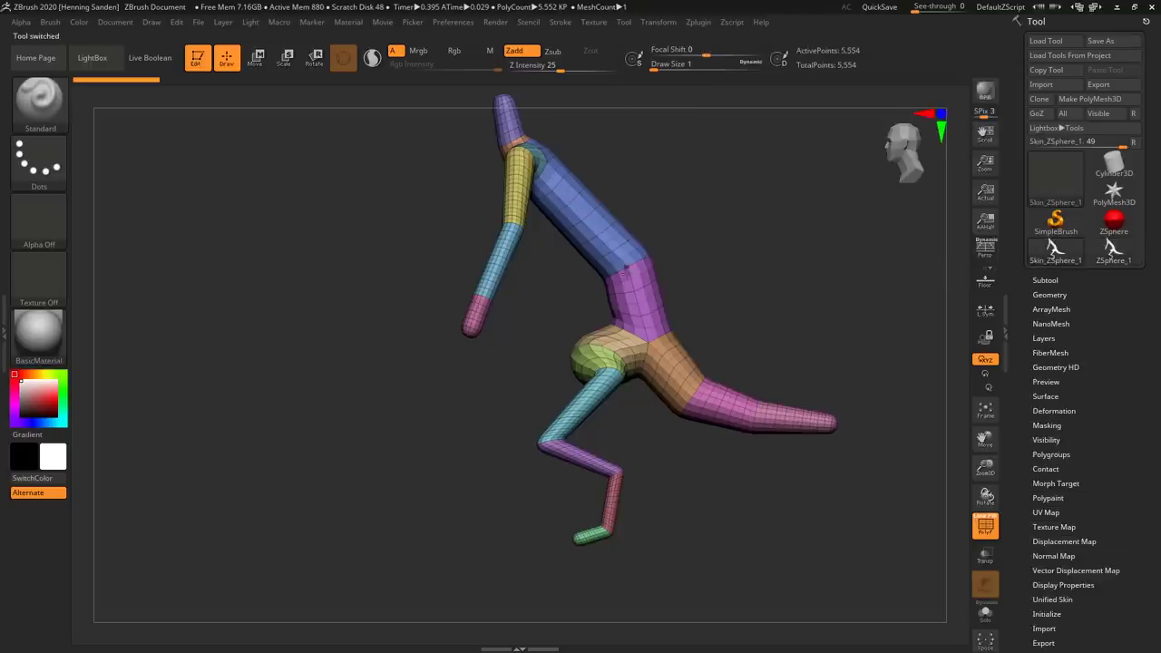
pyautogui.moveTo(662, 255); pyautogui.dragTo(653, 284)
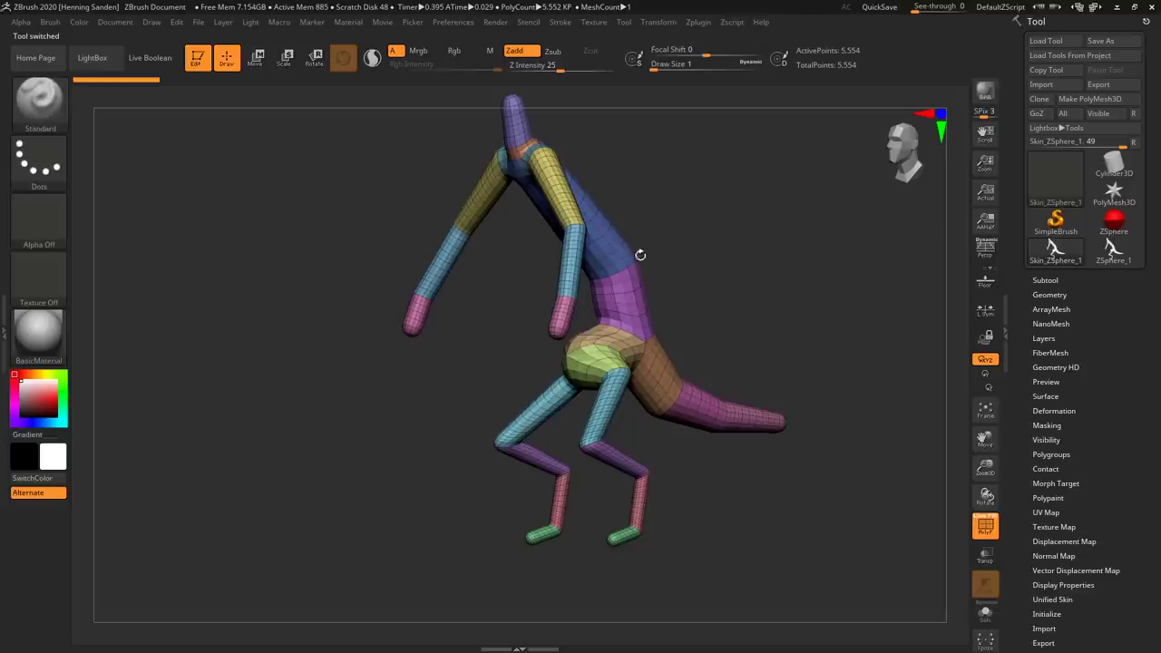
# Subdivide the skin mesh with the polyframe hidden and try a Standard brush stroke on the torso at draw size 182
pyautogui.hotkey('shift', 'f')
pyautogui.press('a')
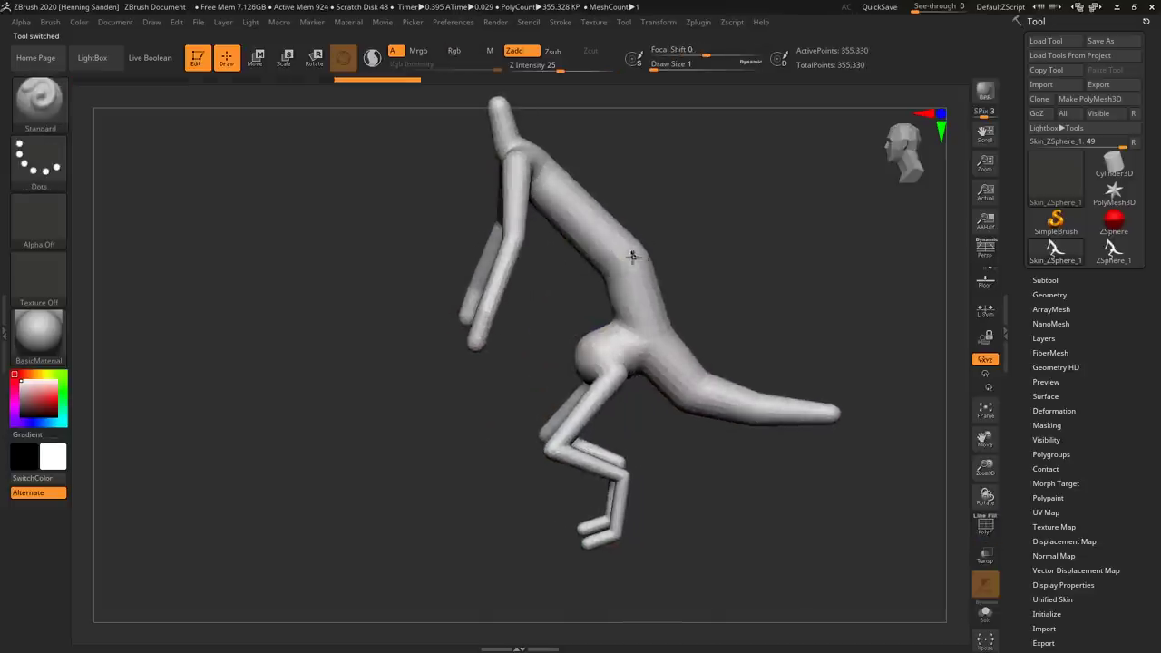
pyautogui.press('s')
pyautogui.moveTo(654, 257); pyautogui.dragTo(603, 238)
pyautogui.press('s')
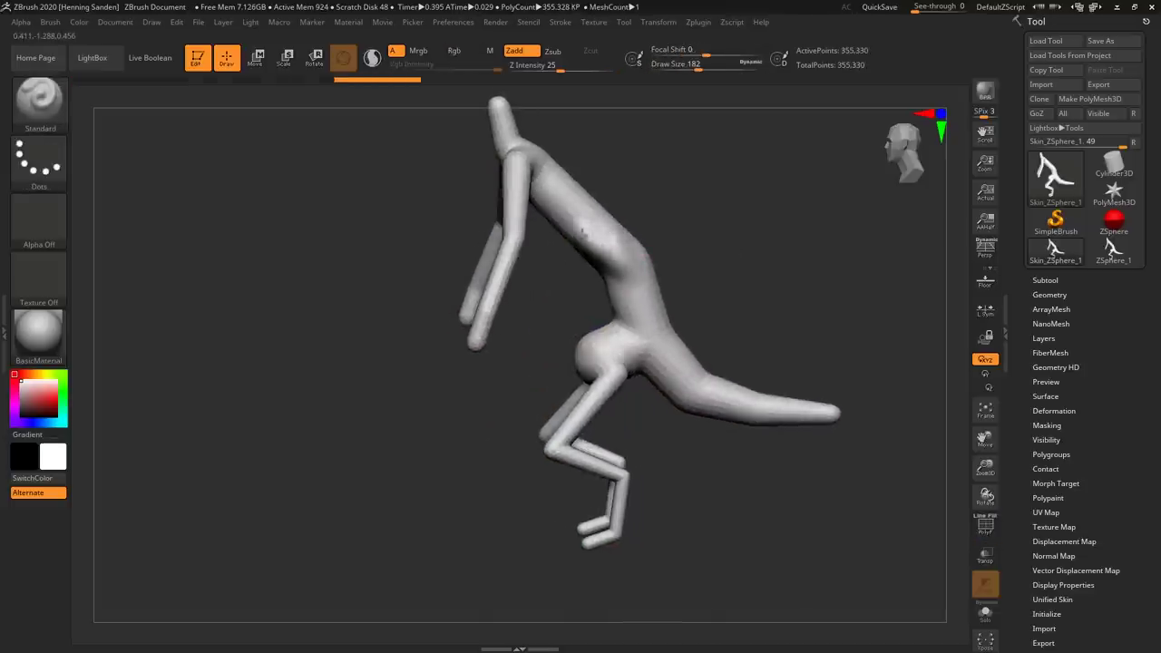
pyautogui.moveTo(694, 256); pyautogui.dragTo(616, 250)
pyautogui.hotkey('ctrl', 'z')
# Try a ClayBuildup brush stroke across the creature's upper back
pyautogui.keyDown('alt'); pyautogui.moveTo(592, 150); pyautogui.dragTo(610, 301, button='right'); pyautogui.keyUp('alt')
pyautogui.moveTo(609, 301); pyautogui.dragTo(632, 297, button='right')
pyautogui.moveTo(632, 296)
pyautogui.mouseDown()
pyautogui.moveTo(594, 267)
pyautogui.moveTo(548, 265)
pyautogui.moveTo(641, 296)
pyautogui.moveTo(716, 386)
pyautogui.mouseUp()
pyautogui.moveTo(717, 385); pyautogui.dragTo(660, 291, button='right')
pyautogui.press('b')
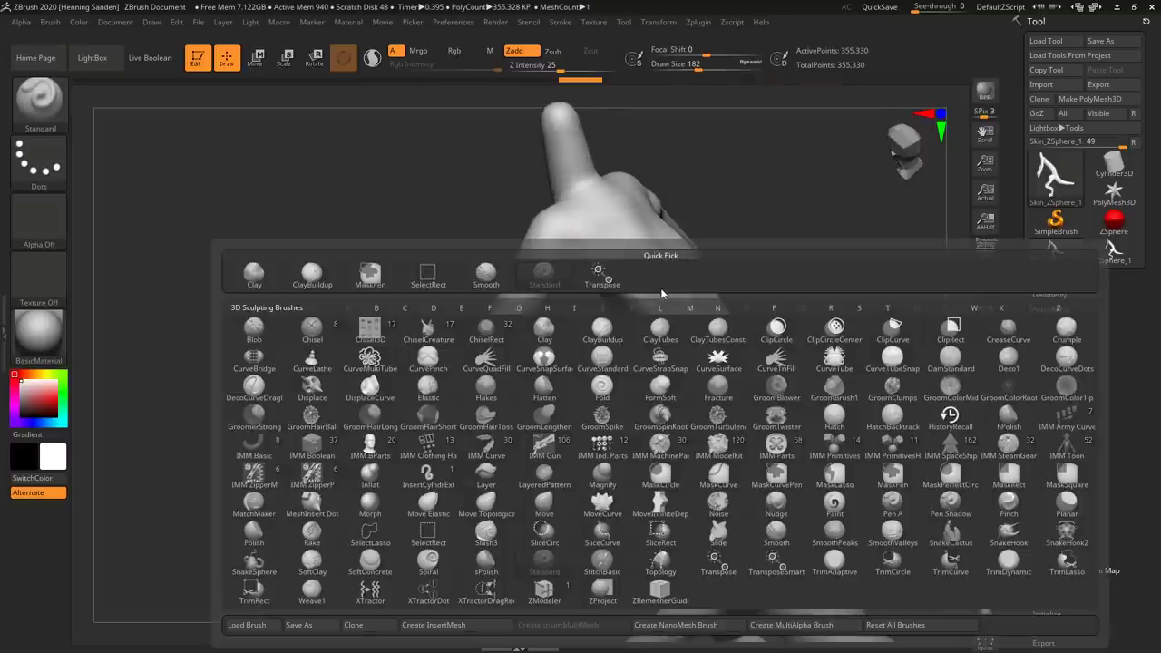
pyautogui.press('c')
pyautogui.press('b')
pyautogui.moveTo(654, 269)
pyautogui.mouseDown()
pyautogui.moveTo(620, 274)
pyautogui.moveTo(561, 223)
pyautogui.mouseUp()
# Try building up the sides of the head with the ClayBuildup brush at draw size 149
pyautogui.keyDown('shift'); pyautogui.moveTo(581, 218); pyautogui.dragTo(649, 211, button='right'); pyautogui.keyUp('shift')
pyautogui.keyDown('alt'); pyautogui.moveTo(516, 172); pyautogui.dragTo(537, 326, button='right'); pyautogui.keyUp('alt')
pyautogui.moveTo(537, 327); pyautogui.dragTo(545, 303, button='right')
pyautogui.press('s')
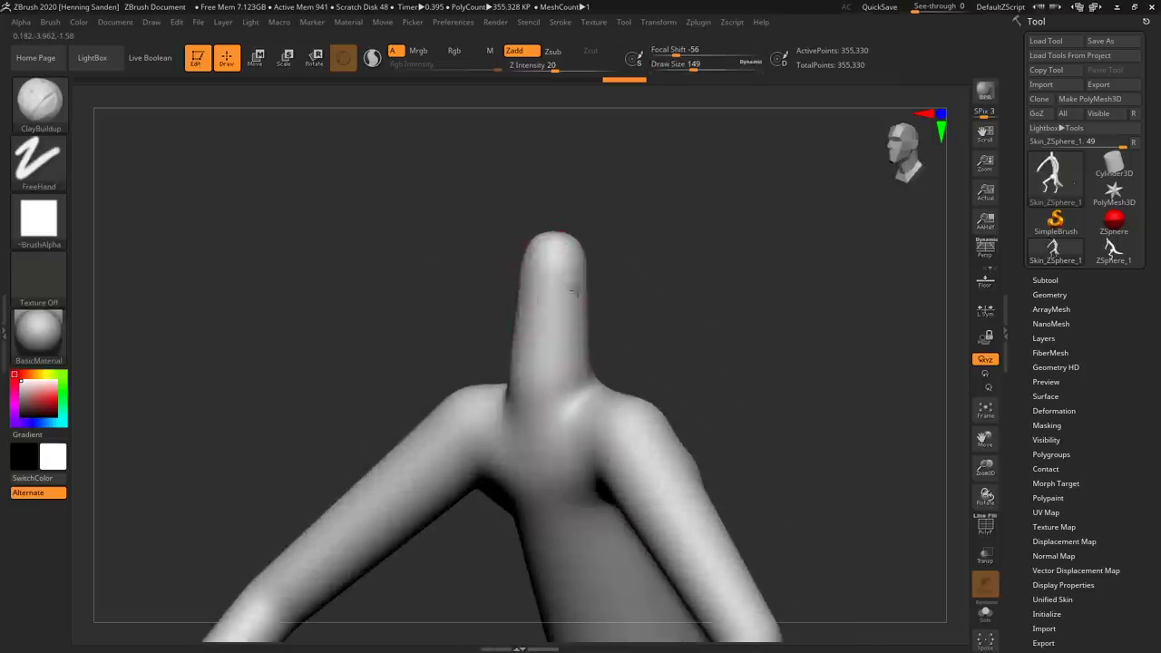
pyautogui.moveTo(579, 283); pyautogui.dragTo(552, 348)
pyautogui.moveTo(555, 336)
pyautogui.mouseDown()
pyautogui.moveTo(569, 221)
pyautogui.moveTo(555, 338)
pyautogui.moveTo(573, 304)
pyautogui.mouseUp()
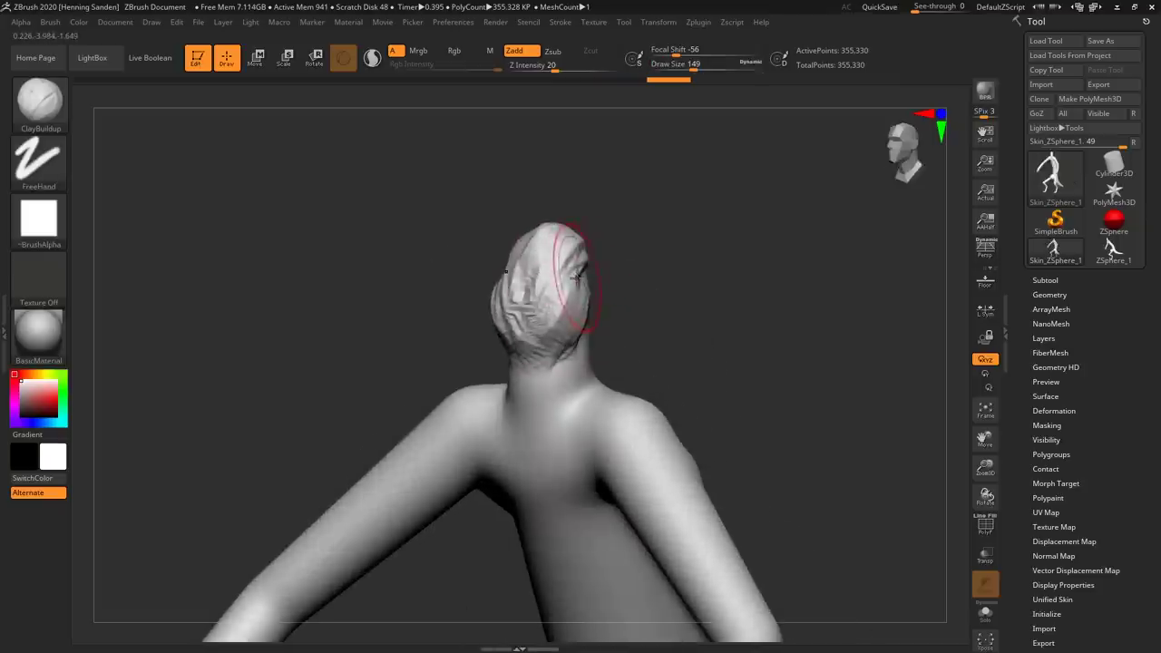
pyautogui.hotkey('ctrl', 'z')
# Try pulling the sides of the head outward with the SnakeHook brush
pyautogui.press('b')
pyautogui.press('s')
pyautogui.press('h')
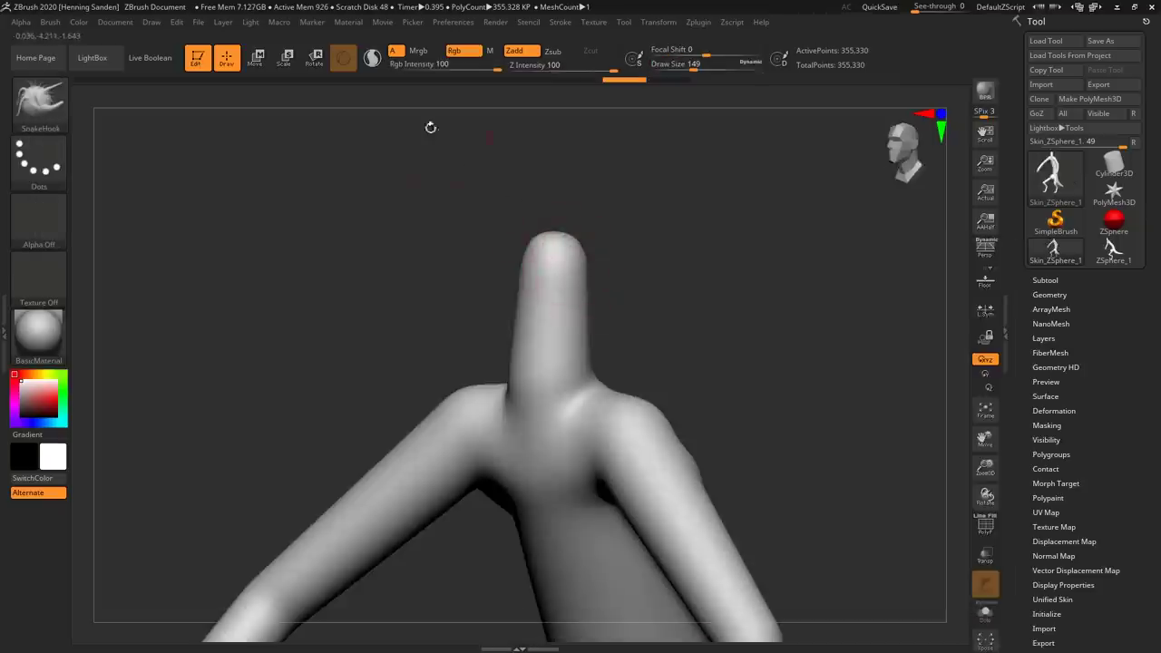
pyautogui.click(372, 57)
pyautogui.moveTo(557, 268)
pyautogui.mouseDown()
pyautogui.moveTo(590, 272)
pyautogui.moveTo(671, 245)
pyautogui.moveTo(615, 279)
pyautogui.mouseUp()
pyautogui.hotkey('ctrl', 'z')
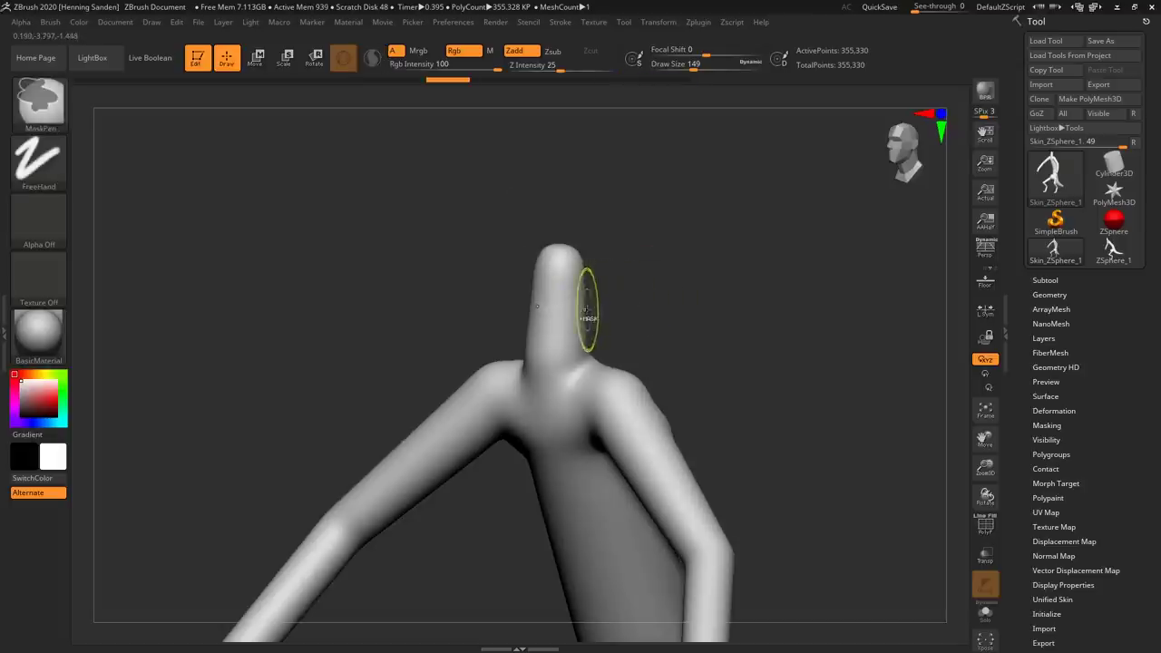
# Undo the sculpting and subdivisions to return to the undivided skin mesh
pyautogui.hotkey('ctrl', 'z')
pyautogui.hotkey('ctrl', 'z')
pyautogui.hotkey('ctrl', 'z')
pyautogui.hotkey('ctrl', 'z')
pyautogui.hotkey('ctrl', 'z')
pyautogui.hotkey('ctrl', 'z')
# Pull two horns out of the head with the SnakeHook brush and widen them at draw size 293
pyautogui.moveTo(579, 311); pyautogui.dragTo(664, 228)
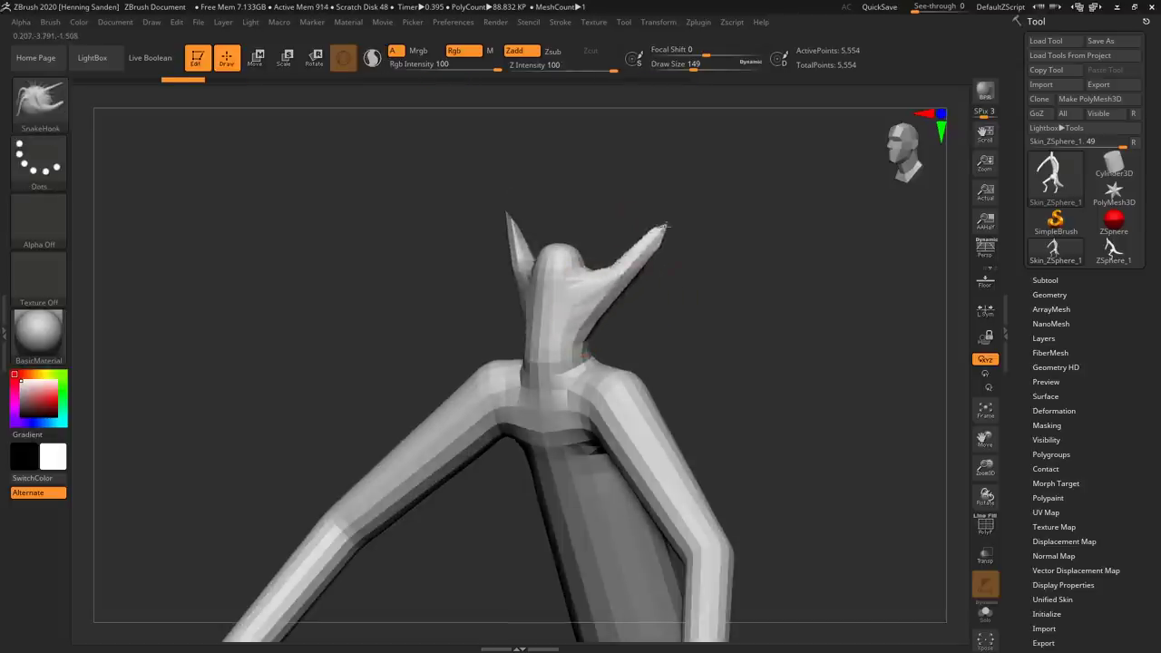
pyautogui.moveTo(577, 279)
pyautogui.mouseDown()
pyautogui.moveTo(646, 196)
pyautogui.moveTo(679, 208)
pyautogui.mouseUp()
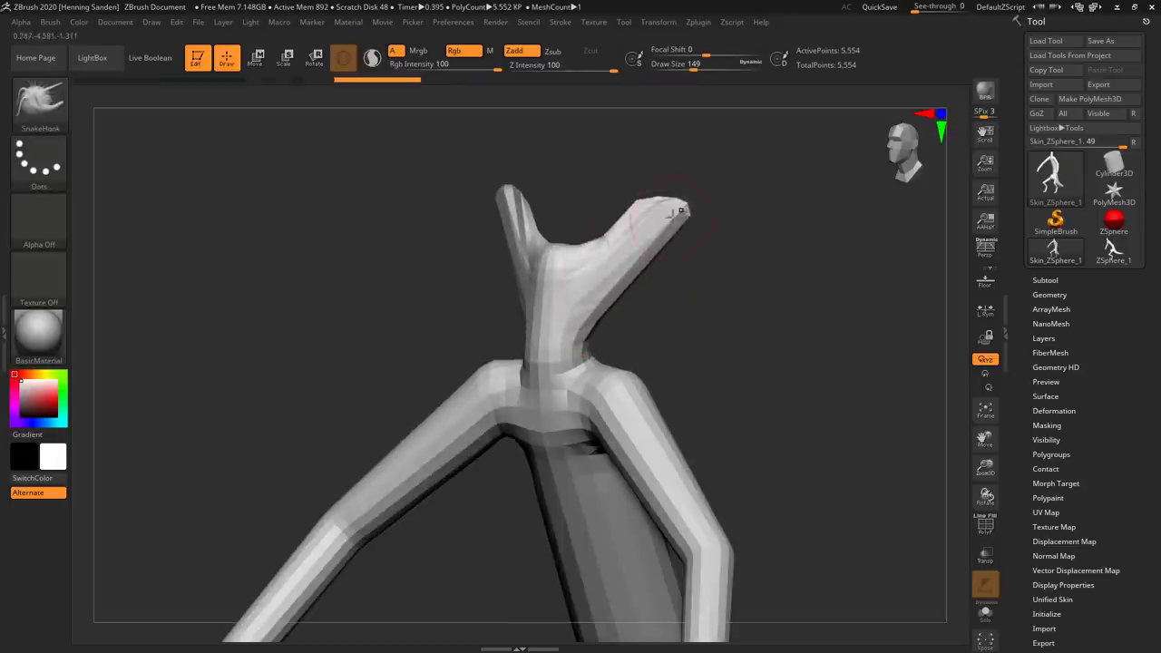
pyautogui.click(372, 58)
pyautogui.press('s')
pyautogui.moveTo(612, 265); pyautogui.dragTo(629, 265)
pyautogui.moveTo(633, 263); pyautogui.dragTo(676, 221)
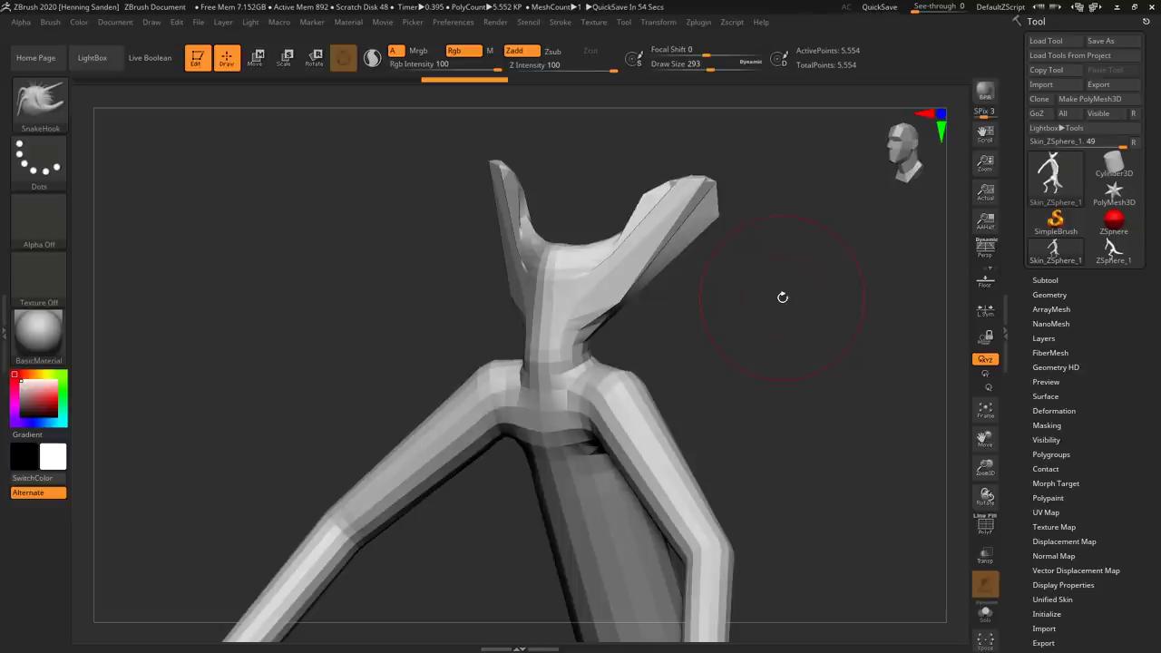
# Undo the horn strokes and switch back to the original ZSphere armature
pyautogui.hotkey('ctrl', 'z')
pyautogui.hotkey('ctrl', 'z')
pyautogui.hotkey('ctrl', 'z')
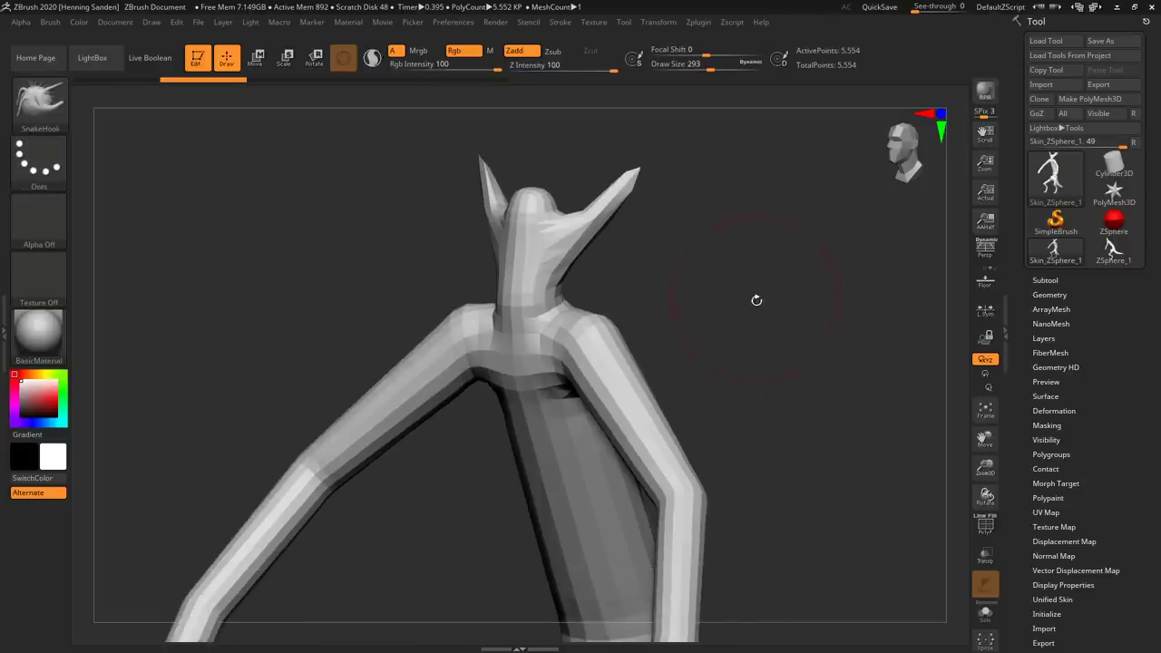
pyautogui.hotkey('ctrl', 'z')
pyautogui.hotkey('ctrl', 'z')
pyautogui.hotkey('ctrl', 'z')
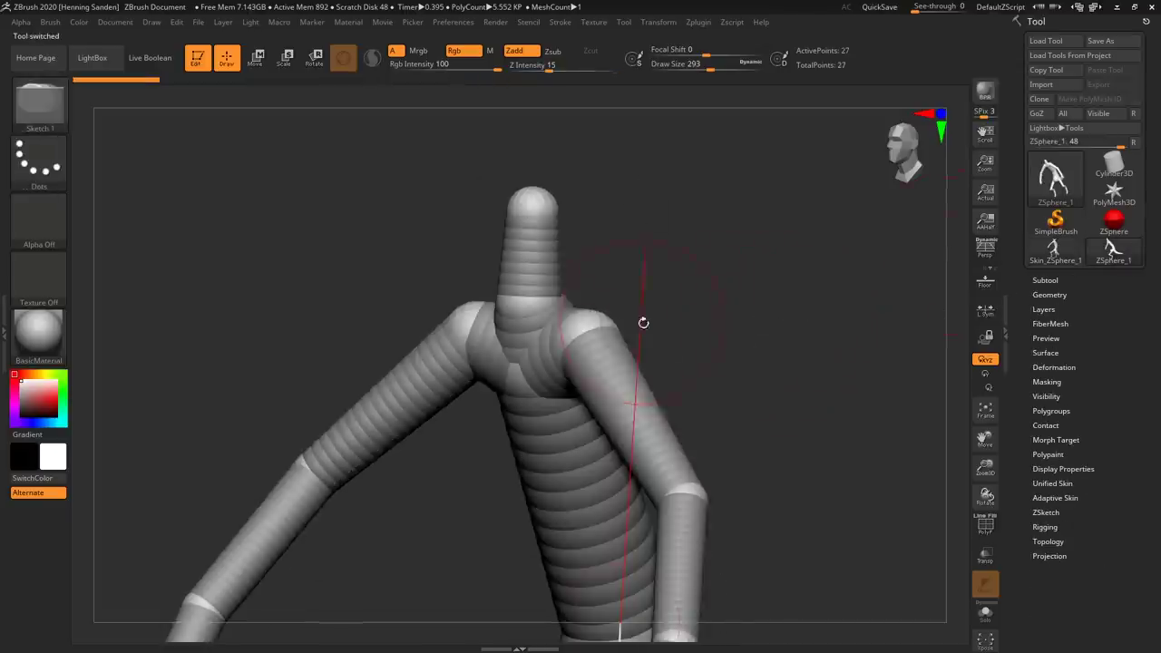
# Try inserting a joint midway along the upper arms of the armature
pyautogui.keyDown('ctrl'); pyautogui.moveTo(637, 364); pyautogui.dragTo(609, 163, button='right'); pyautogui.keyUp('ctrl')
pyautogui.moveTo(631, 316); pyautogui.dragTo(565, 361, button='right')
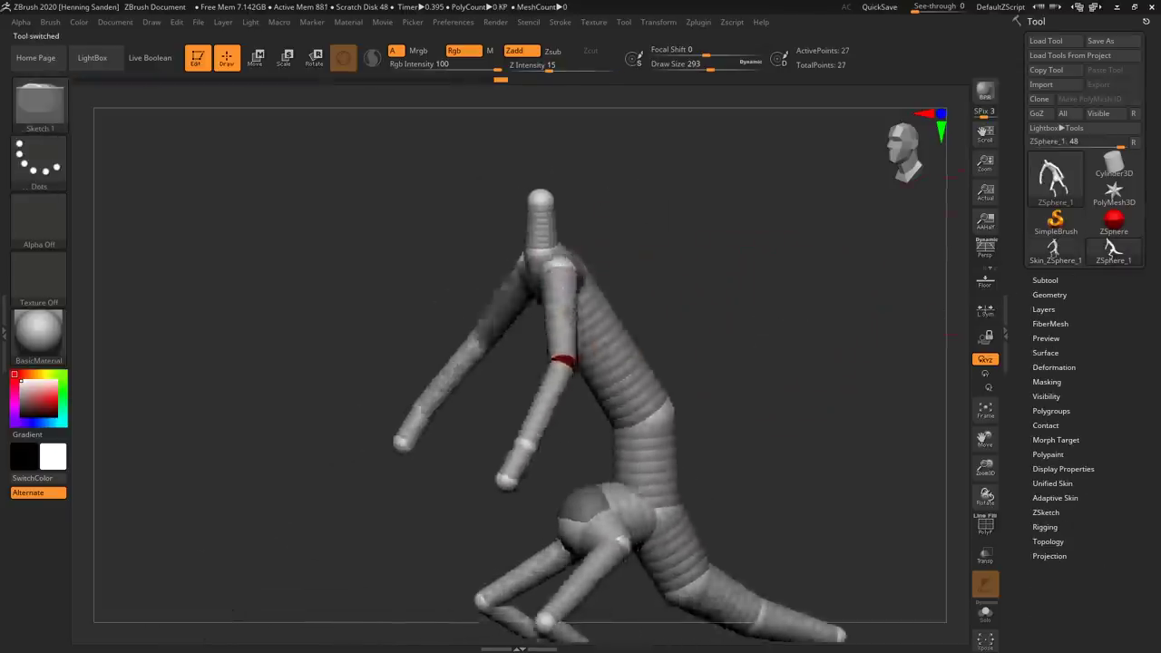
pyautogui.hotkey('ctrl', 'z')
pyautogui.hotkey('ctrl', 'z')
pyautogui.hotkey('ctrl', 'z')
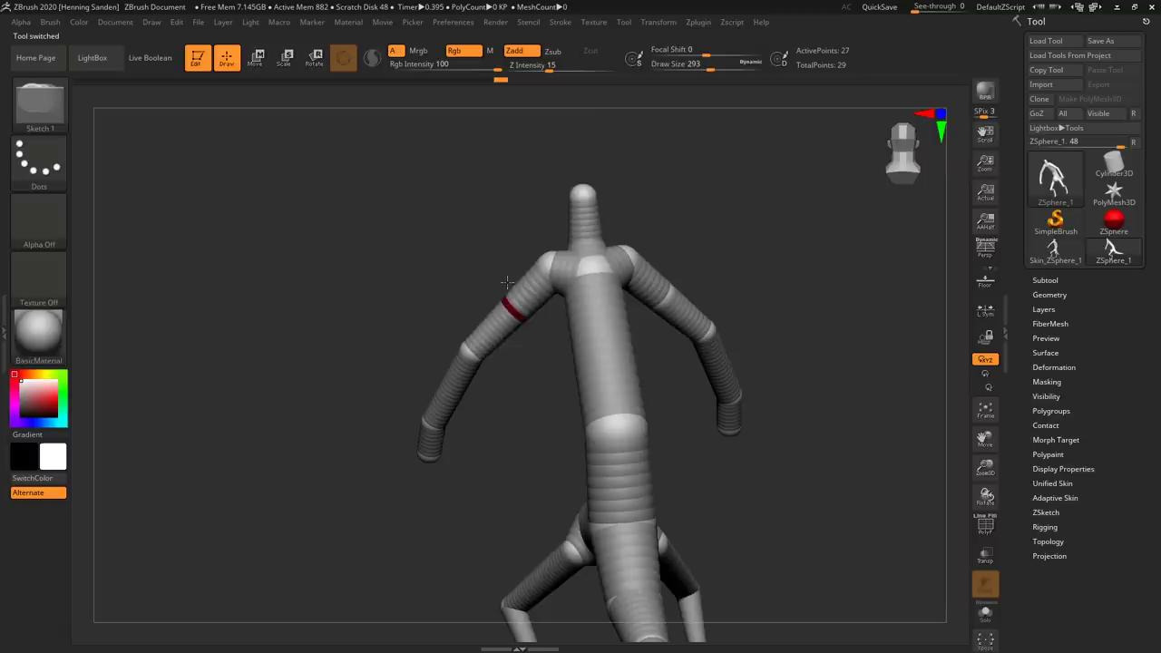
pyautogui.hotkey('ctrl', 'z')
# Shift both arms slightly outward by moving the upper-arm link, and set the draw size to 172
pyautogui.press('w')
pyautogui.moveTo(513, 314)
pyautogui.mouseDown()
pyautogui.moveTo(500, 290)
pyautogui.moveTo(514, 303)
pyautogui.moveTo(493, 309)
pyautogui.mouseUp()
pyautogui.press('s')
pyautogui.moveTo(545, 303); pyautogui.dragTo(588, 298, button='right')
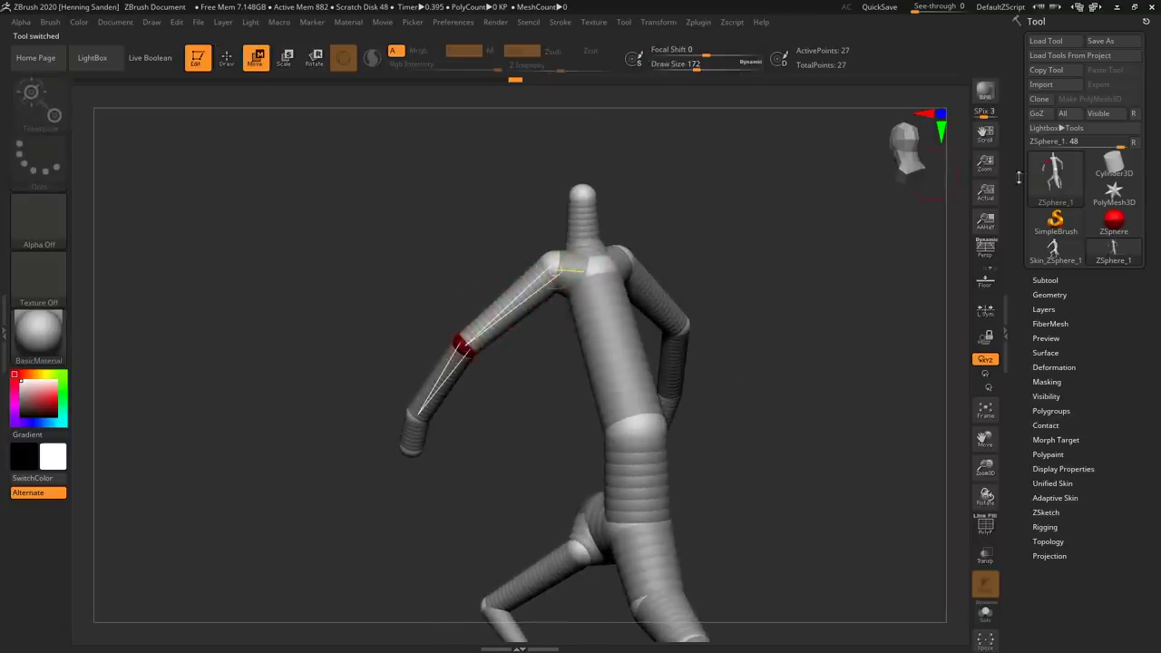
# Add a symmetrical pair of child ZSpheres on the elbow joints using a draw size of 124
pyautogui.click(1055, 172)
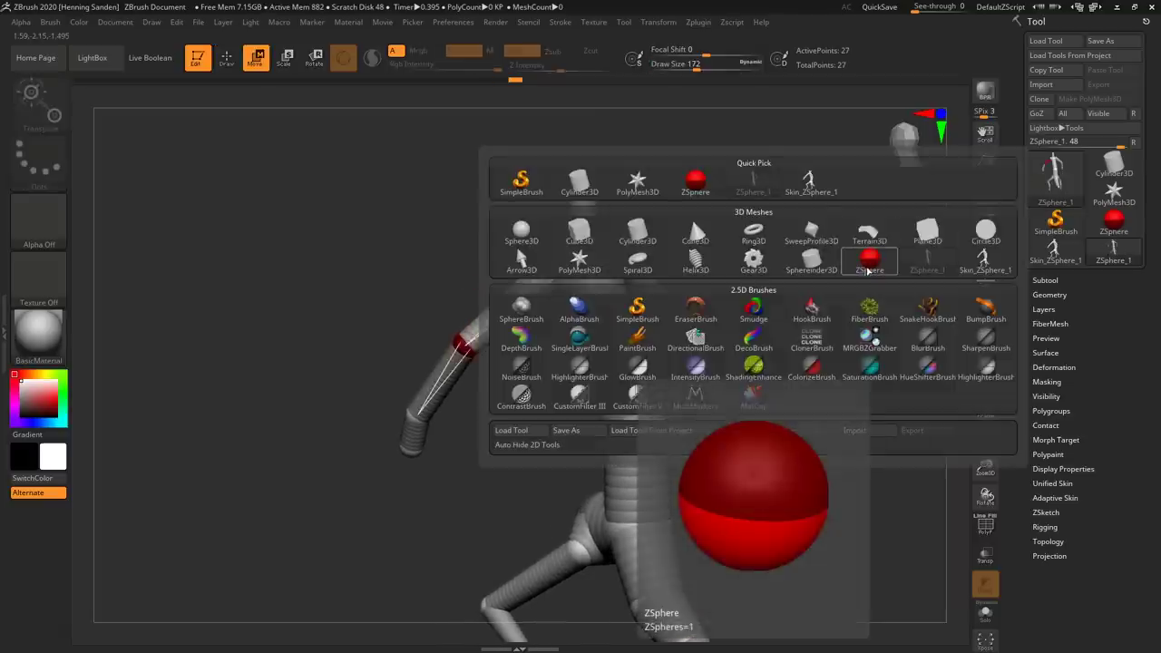
pyautogui.moveTo(694, 229); pyautogui.dragTo(744, 253, button='right')
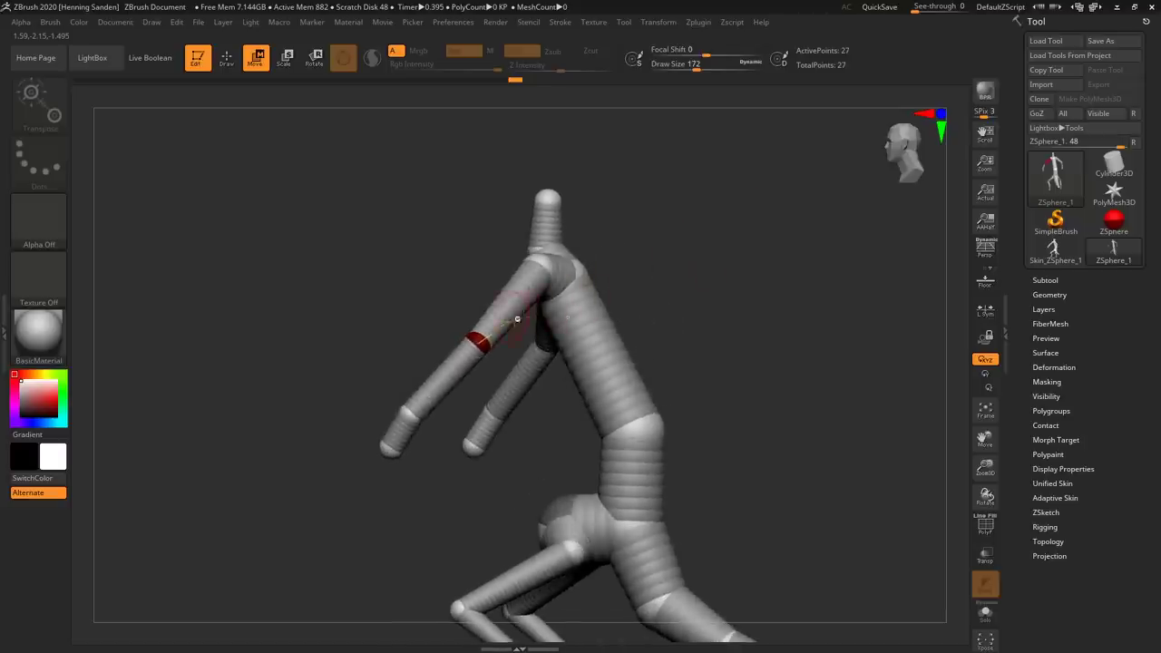
pyautogui.press('q')
pyautogui.moveTo(485, 303); pyautogui.dragTo(487, 339, button='right')
pyautogui.press('s')
pyautogui.moveTo(483, 343); pyautogui.dragTo(471, 346)
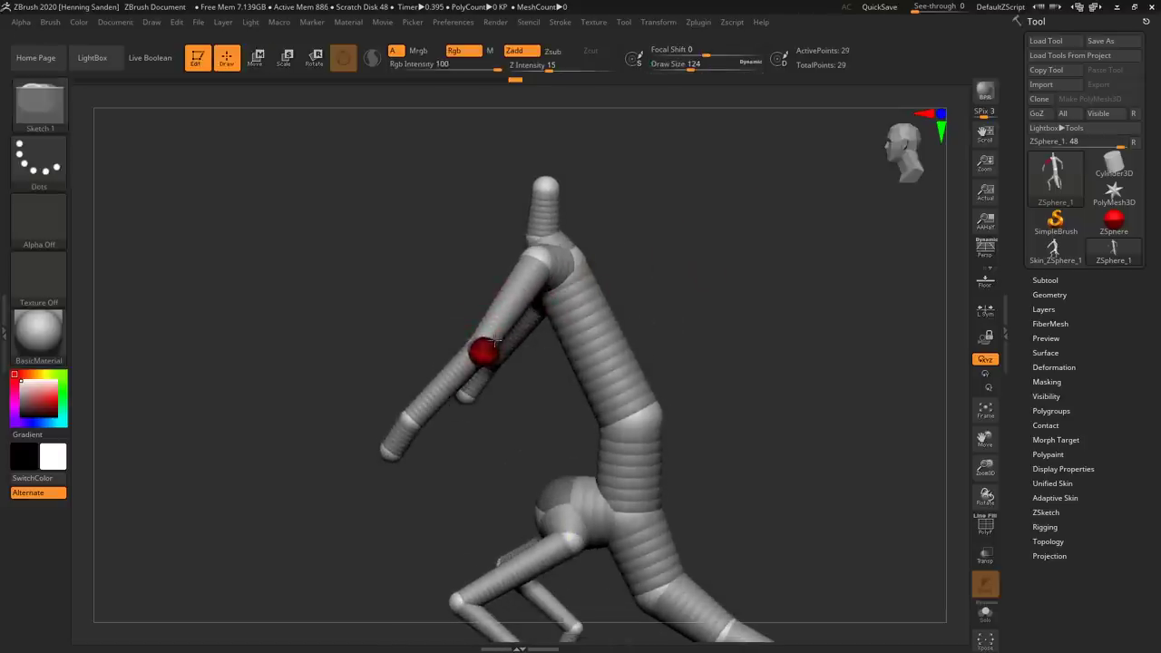
# Pull the new elbow ZSpheres outward and back to form a spike extending from each elbow
pyautogui.moveTo(496, 341); pyautogui.dragTo(536, 343, button='right')
pyautogui.press('w')
pyautogui.moveTo(485, 350)
pyautogui.mouseDown()
pyautogui.moveTo(552, 337)
pyautogui.moveTo(526, 247)
pyautogui.moveTo(577, 325)
pyautogui.mouseUp()
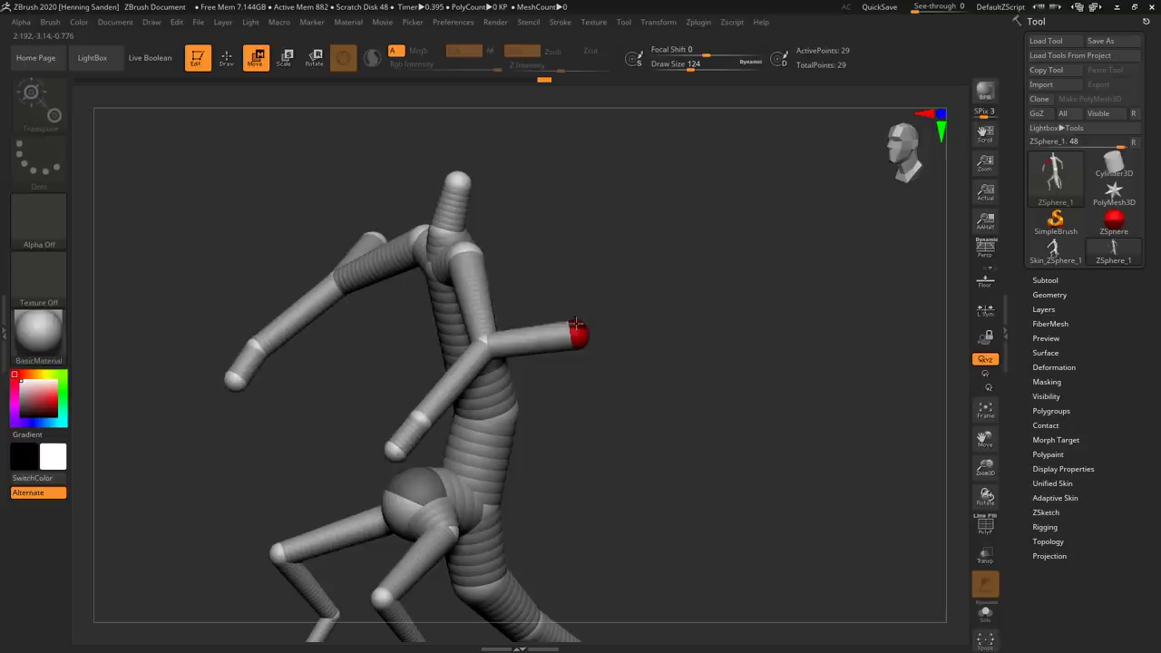
pyautogui.moveTo(501, 262); pyautogui.dragTo(532, 293, button='right')
pyautogui.keyDown('alt'); pyautogui.moveTo(646, 256); pyautogui.dragTo(524, 284, button='right'); pyautogui.keyUp('alt')
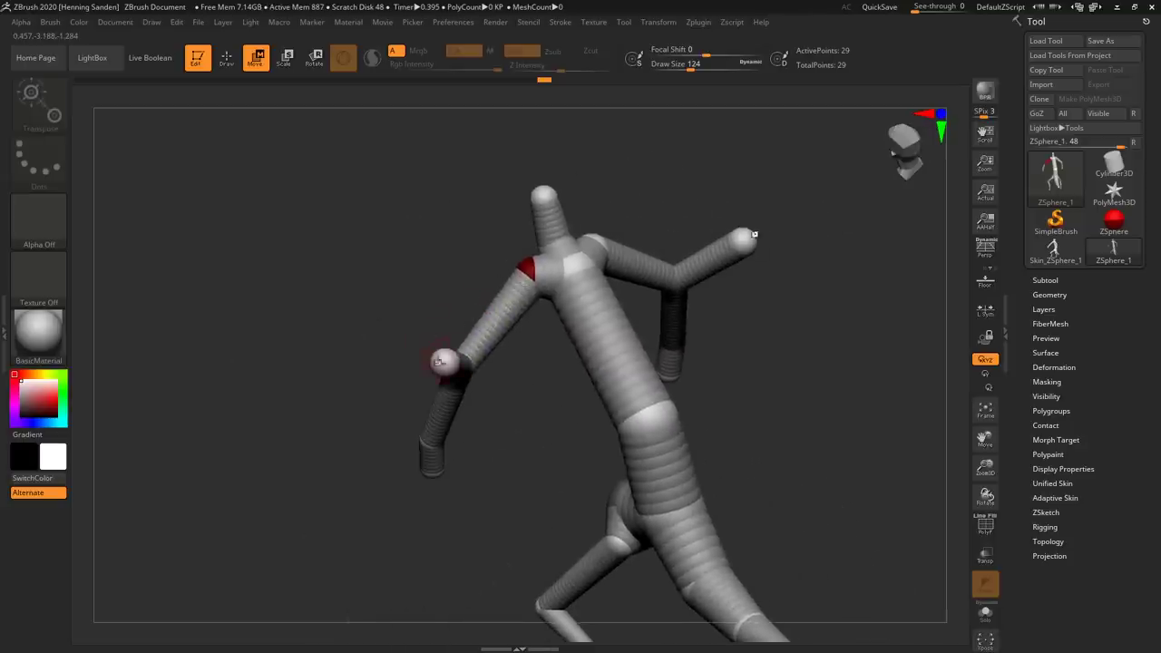
# Scale down the end ZSpheres of the elbow spikes so that the spikes taper toward their tips
pyautogui.press('e')
pyautogui.moveTo(459, 365); pyautogui.dragTo(506, 300)
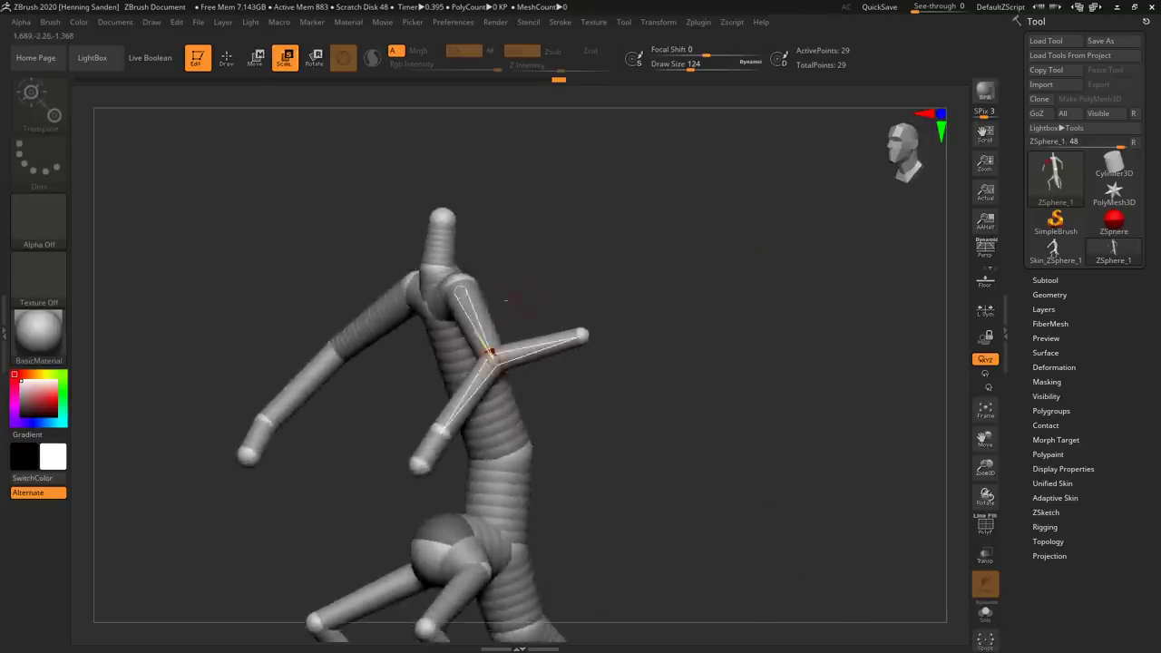
pyautogui.moveTo(506, 300); pyautogui.dragTo(507, 286, button='right')
pyautogui.press('r')
pyautogui.press('e')
pyautogui.moveTo(485, 325); pyautogui.dragTo(463, 349)
pyautogui.press('r')
pyautogui.moveTo(482, 321); pyautogui.dragTo(478, 245, button='right')
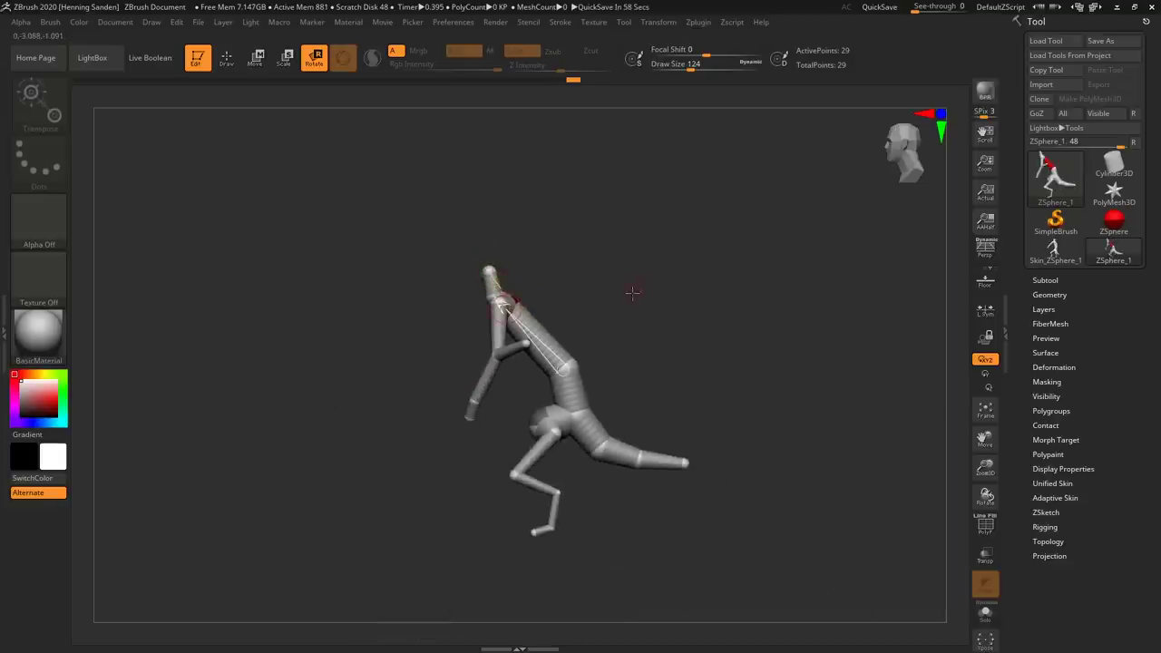
pyautogui.keyDown('ctrl'); pyautogui.moveTo(584, 326); pyautogui.dragTo(520, 333, button='right'); pyautogui.keyUp('ctrl')
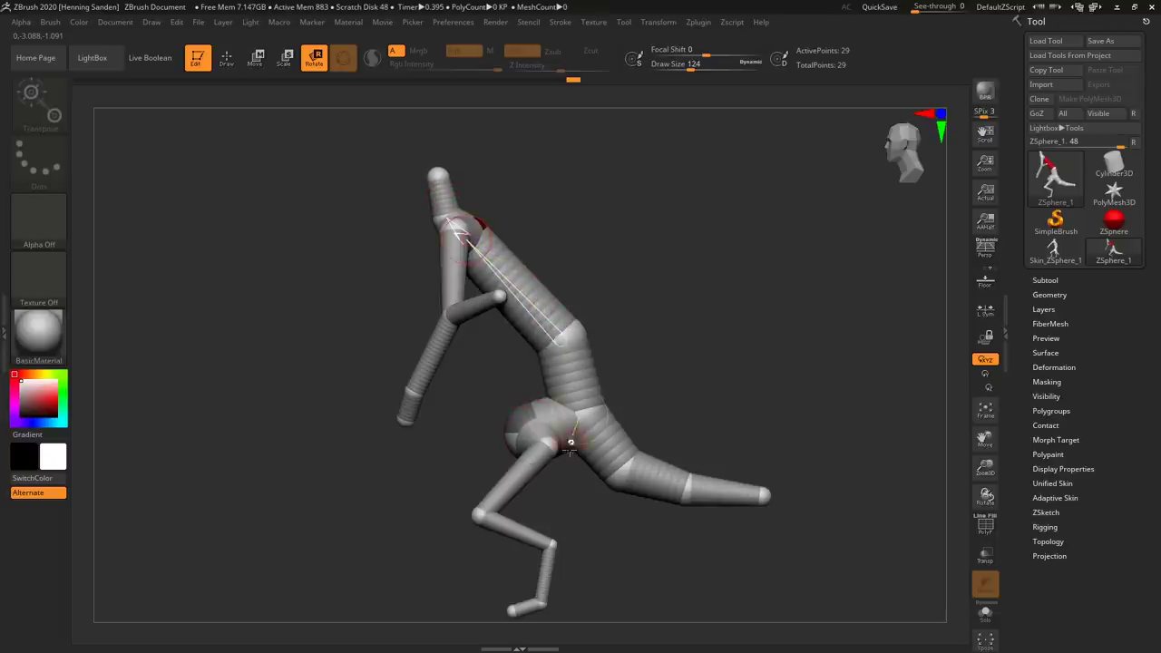
# Reposition the legs by moving the knees backward and down in side view and slightly inward in front view
pyautogui.press('w')
pyautogui.moveTo(518, 478)
pyautogui.mouseDown()
pyautogui.moveTo(524, 493)
pyautogui.moveTo(505, 481)
pyautogui.moveTo(498, 406)
pyautogui.moveTo(558, 482)
pyautogui.moveTo(531, 485)
pyautogui.mouseUp()
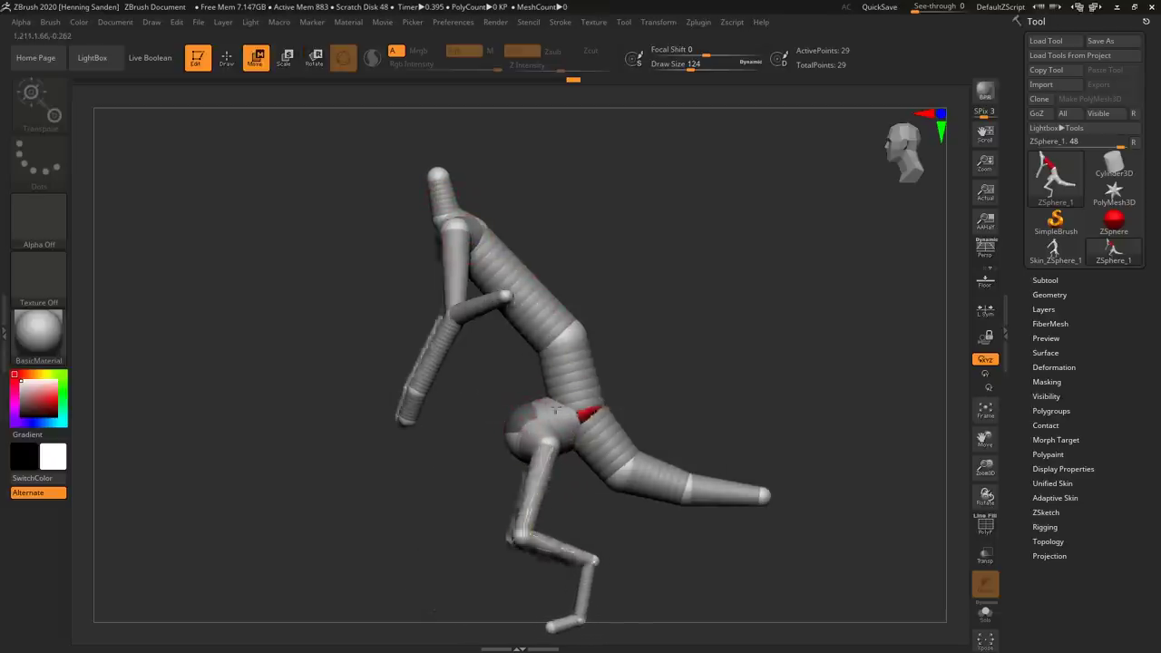
pyautogui.keyDown('shift'); pyautogui.moveTo(414, 393); pyautogui.dragTo(585, 423, button='right'); pyautogui.keyUp('shift')
pyautogui.moveTo(626, 538); pyautogui.dragTo(604, 545)
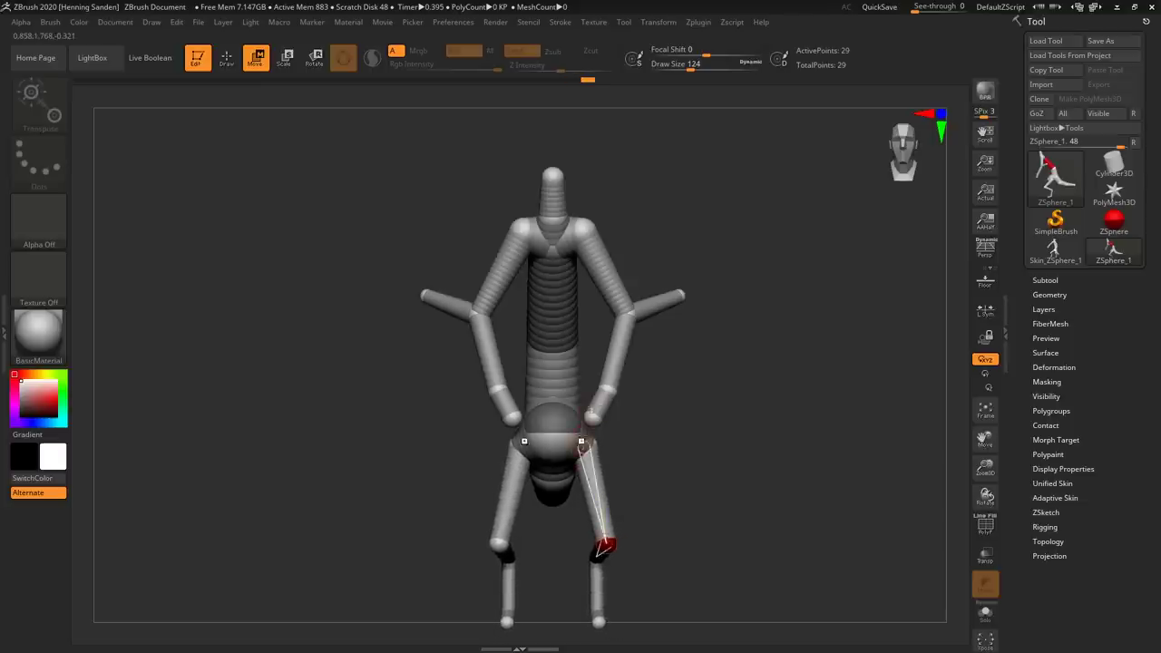
pyautogui.keyDown('alt'); pyautogui.moveTo(622, 446); pyautogui.dragTo(590, 387, button='right'); pyautogui.keyUp('alt')
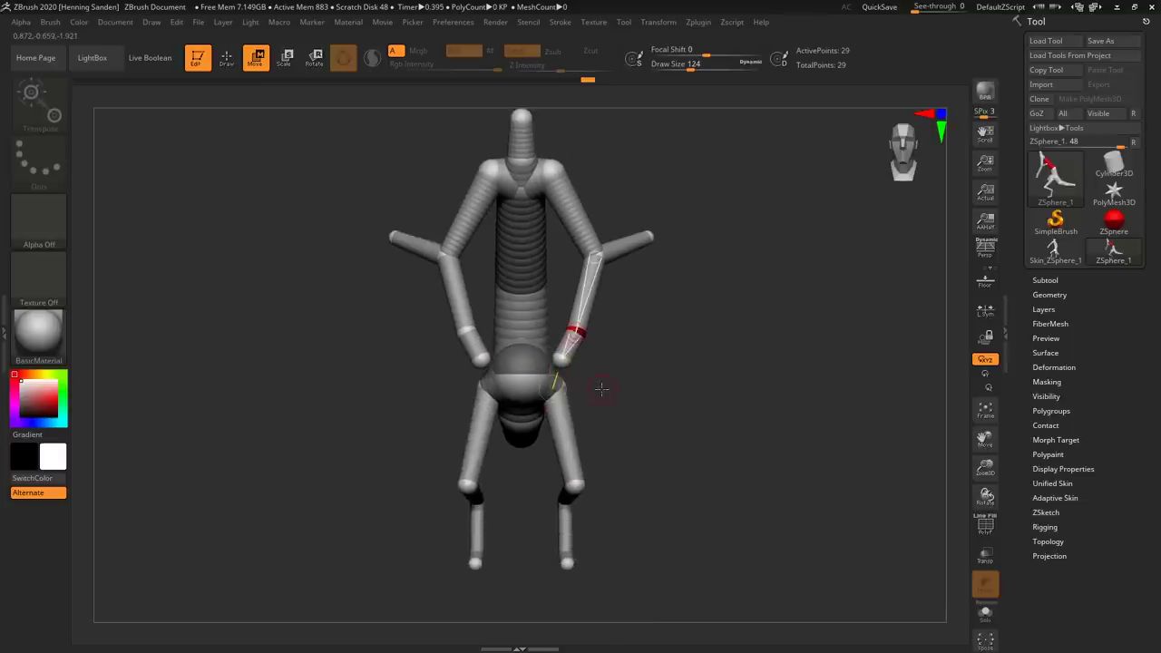